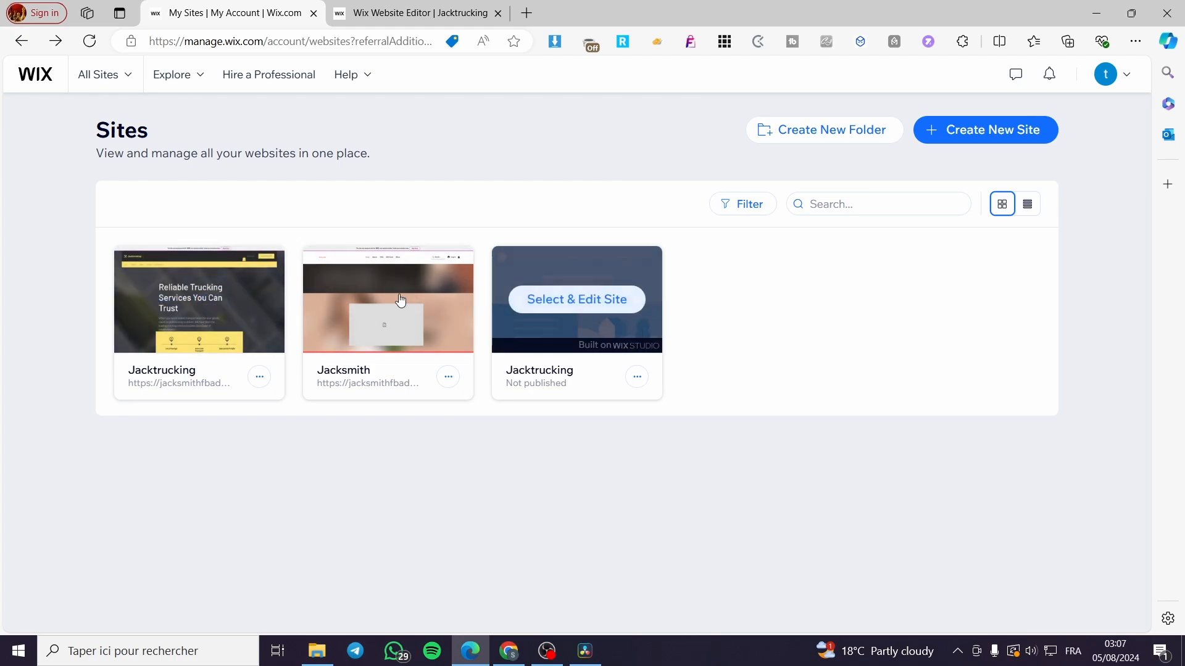
Step: Open the published Jacktrucking site in the website editor and look over its home page
{"action": "left_click", "coordinate": [158, 308]}
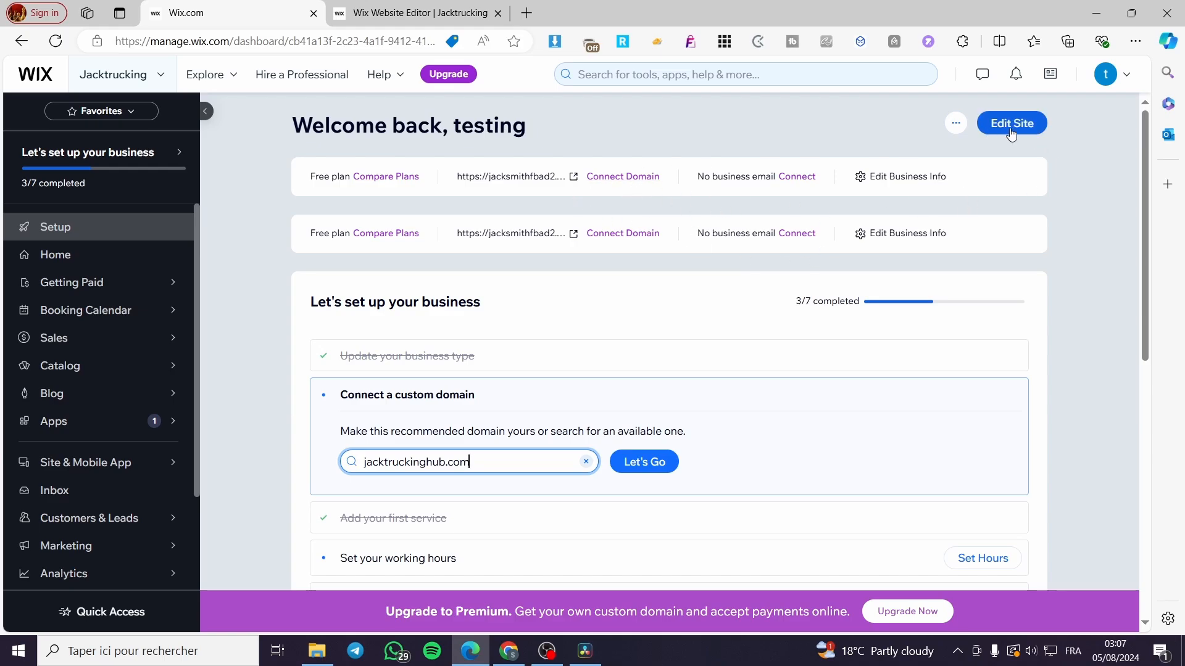
{"action": "left_click", "coordinate": [1020, 134]}
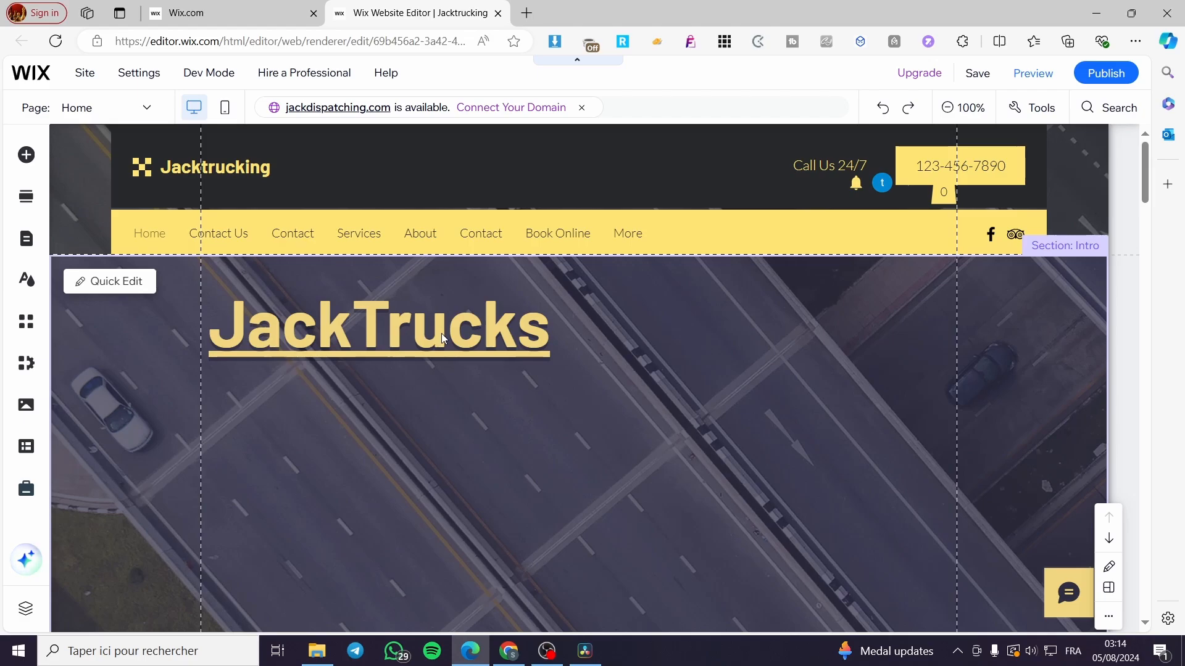
{"action": "scroll", "coordinate": [442, 334], "scroll_direction": "down", "scroll_amount": 10}
{"action": "scroll", "coordinate": [442, 331], "scroll_direction": "up", "scroll_amount": 10}
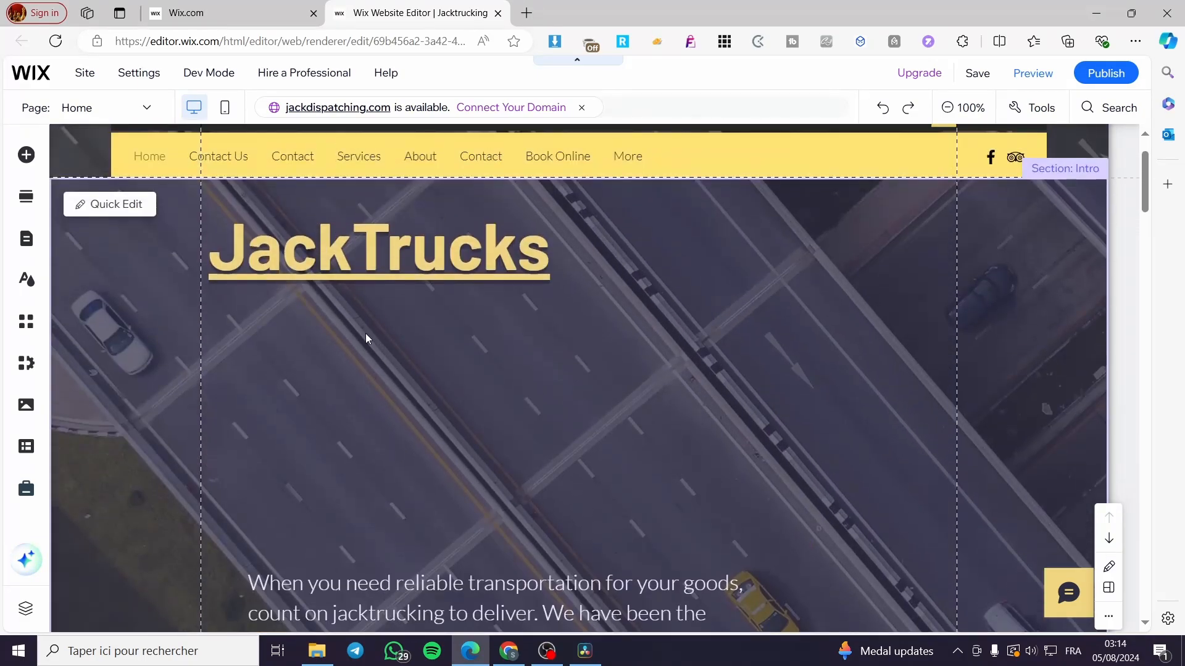
{"action": "scroll", "coordinate": [365, 333], "scroll_direction": "down", "scroll_amount": 9}
{"action": "scroll", "coordinate": [620, 376], "scroll_direction": "up", "scroll_amount": 9}
{"action": "scroll", "coordinate": [479, 370], "scroll_direction": "up", "scroll_amount": 2}
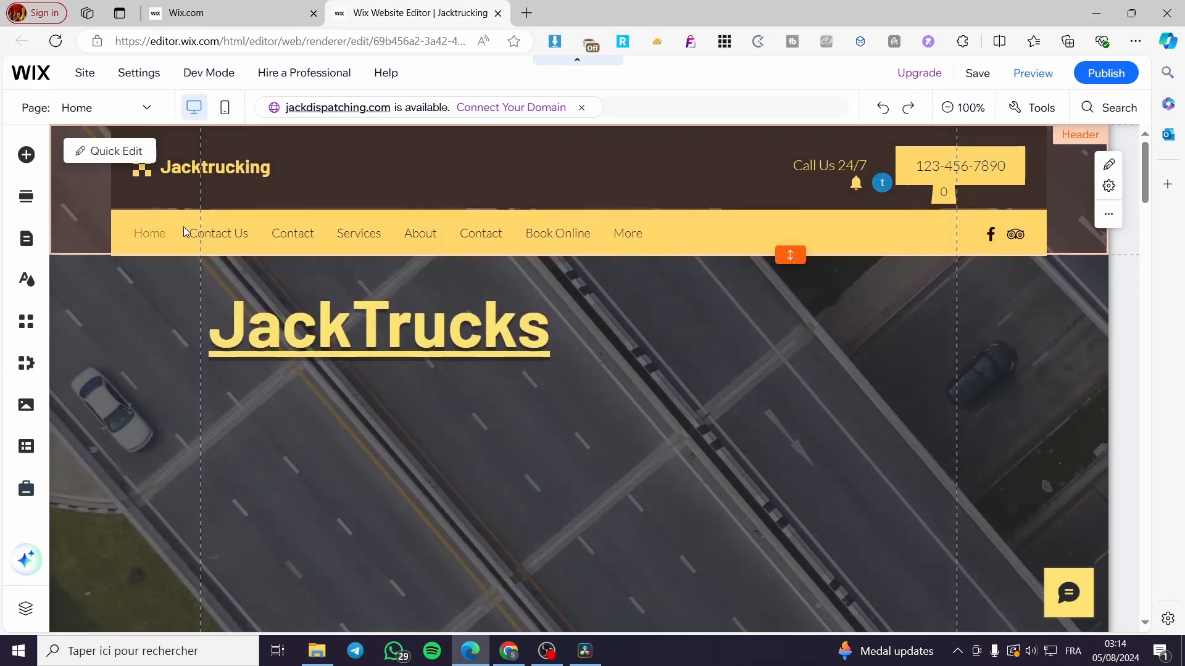
{"action": "scroll", "coordinate": [415, 286], "scroll_direction": "down", "scroll_amount": 3}
{"action": "scroll", "coordinate": [415, 288], "scroll_direction": "up", "scroll_amount": 3}
Step: Select the horizontal menu in the site header and open its menu management
{"action": "left_click", "coordinate": [153, 238]}
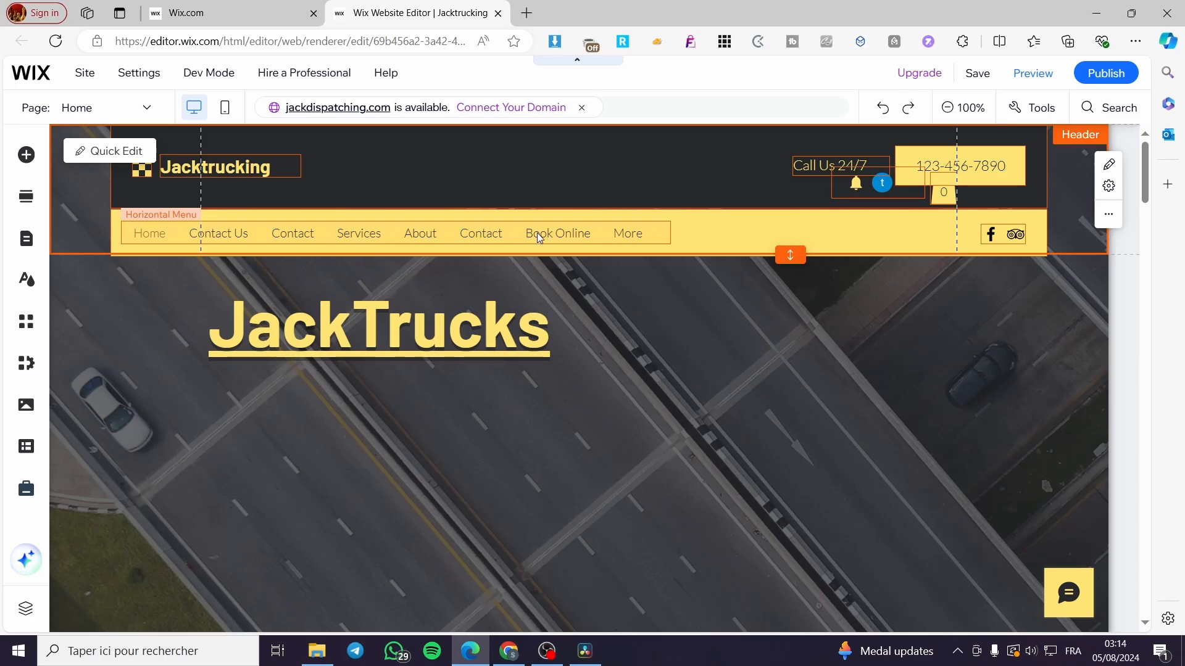
{"action": "left_click", "coordinate": [706, 229]}
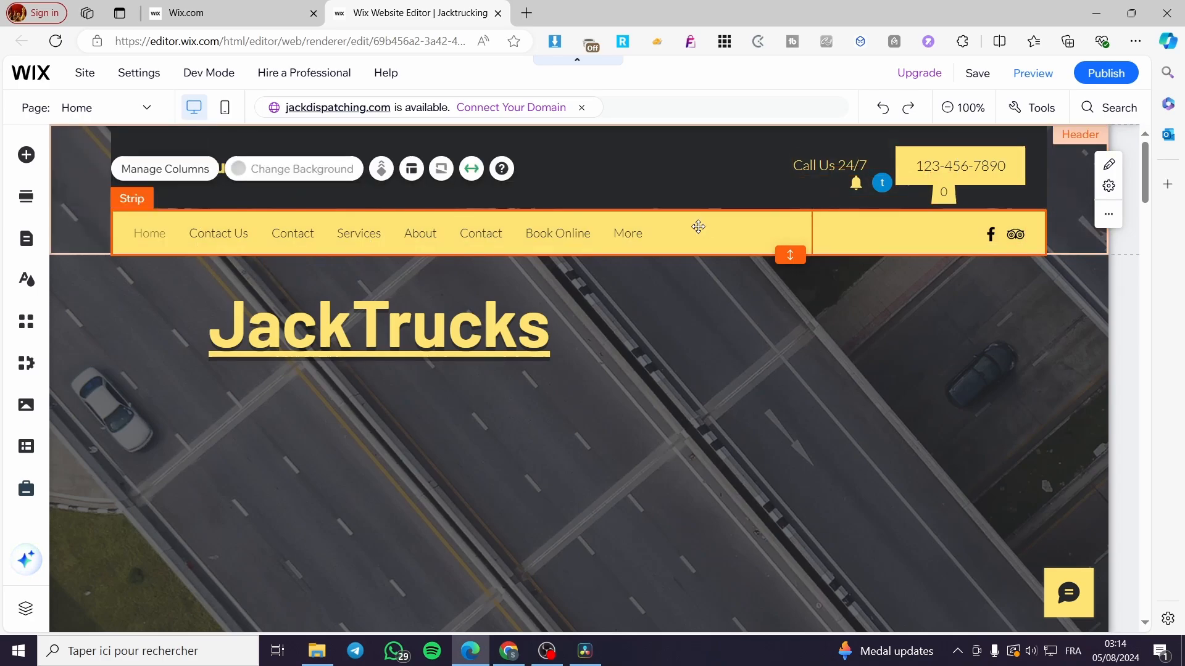
{"action": "left_click", "coordinate": [627, 232]}
{"action": "left_click", "coordinate": [224, 240]}
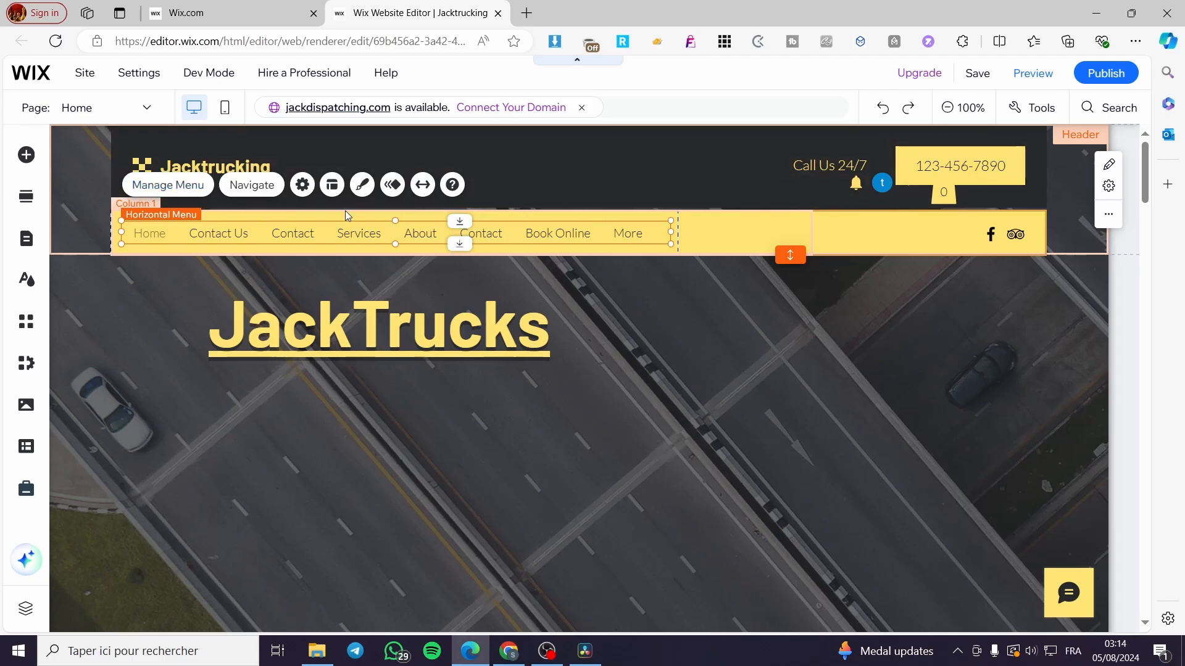
{"action": "left_click", "coordinate": [190, 196]}
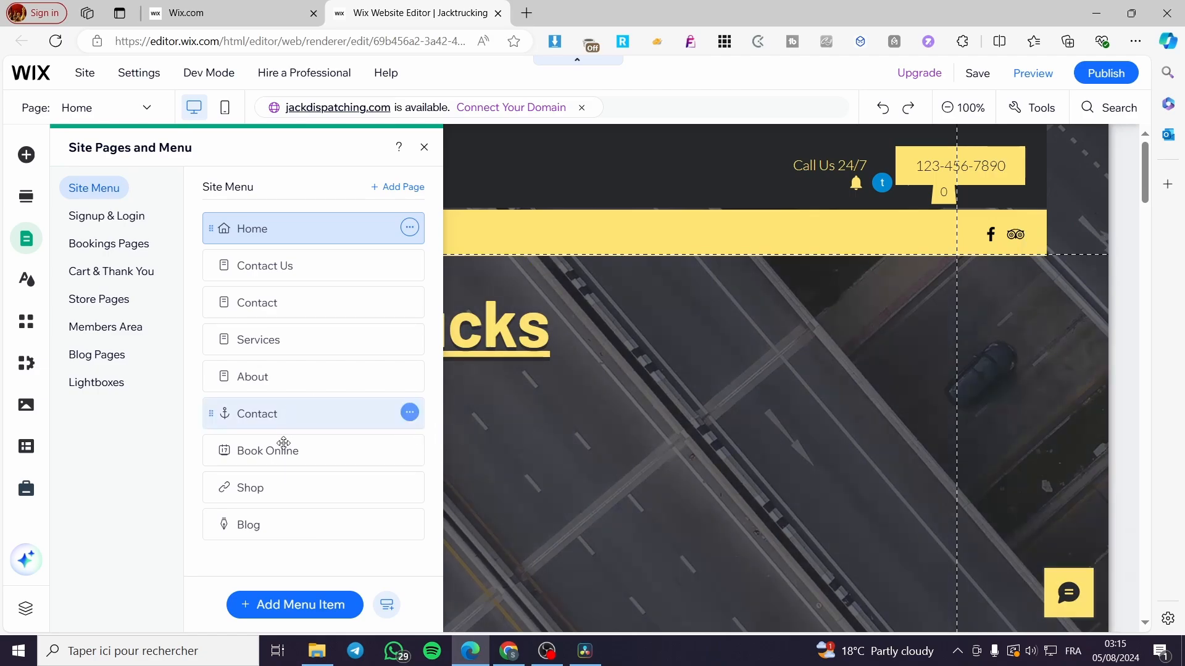
Step: Start adding a new page to the site menu and browse the Services, Projects, Contact, General and Landing Page templates
{"action": "left_click", "coordinate": [269, 613]}
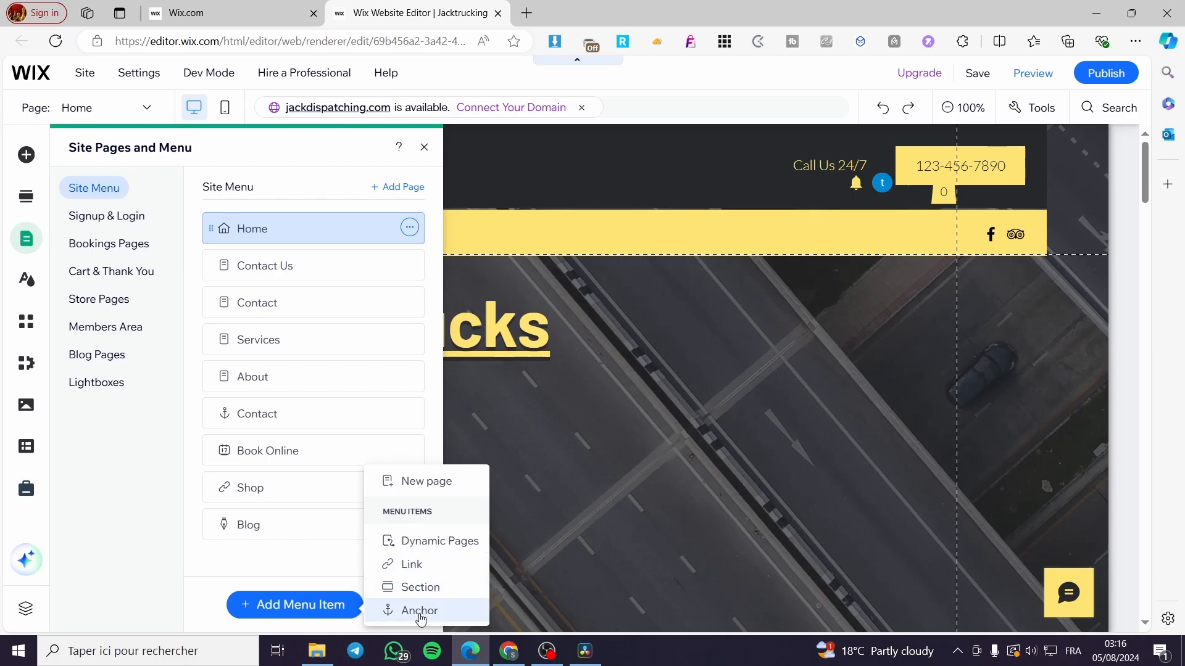
{"action": "left_click", "coordinate": [441, 485]}
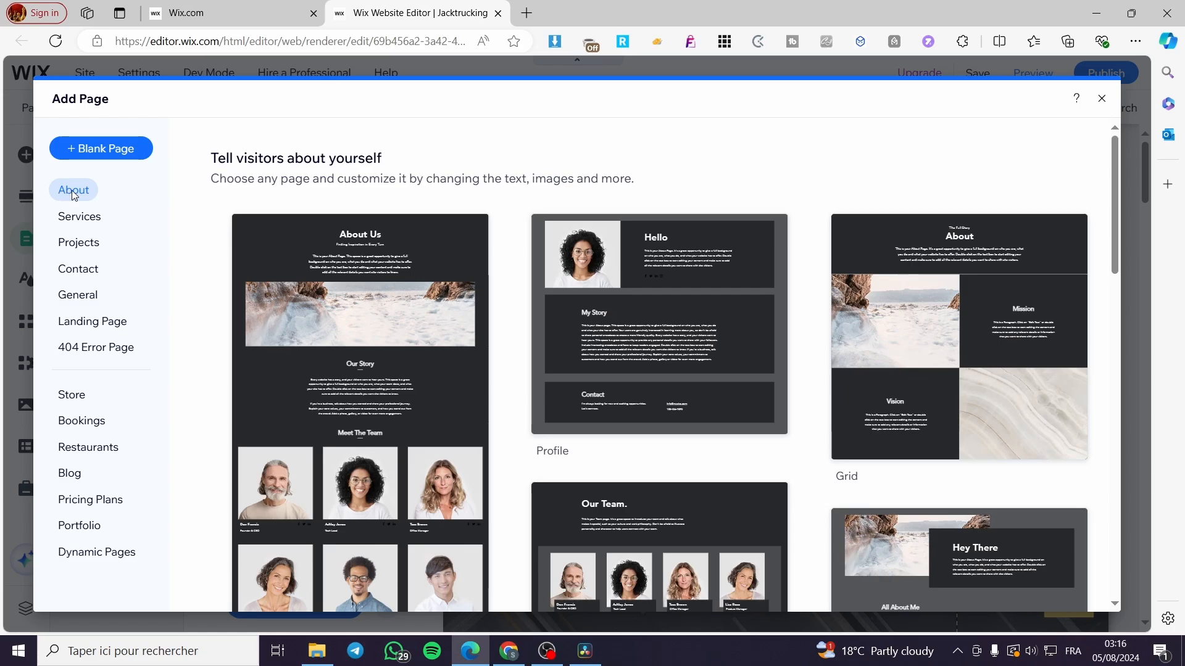
{"action": "left_click", "coordinate": [86, 217]}
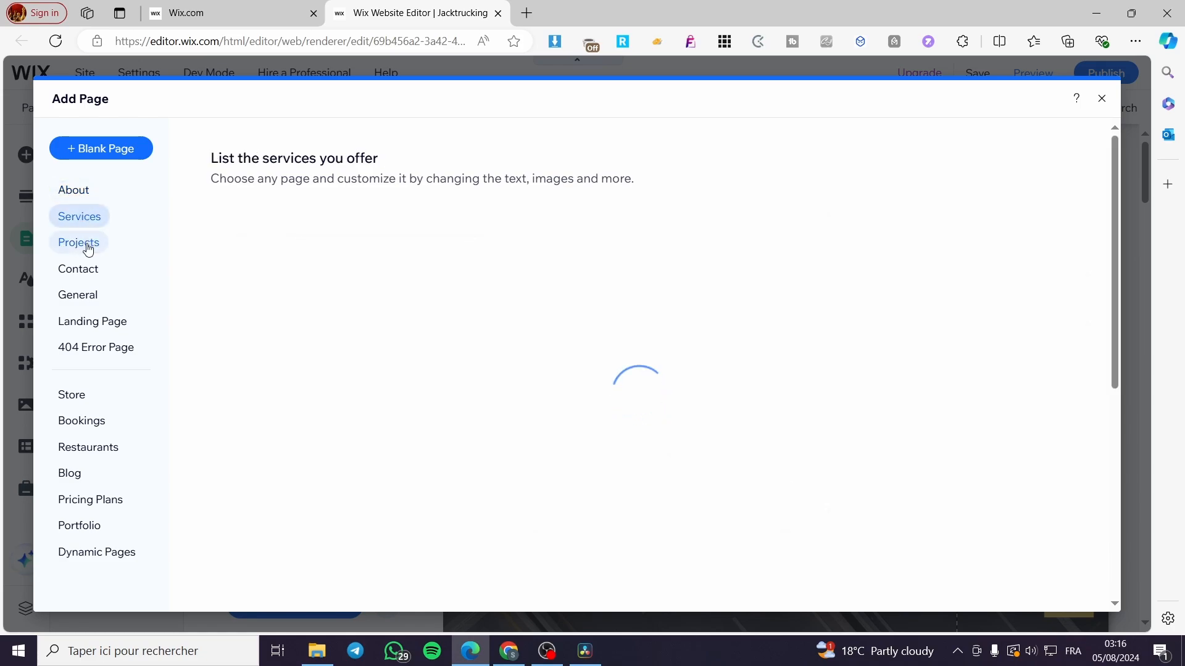
{"action": "left_click", "coordinate": [88, 250]}
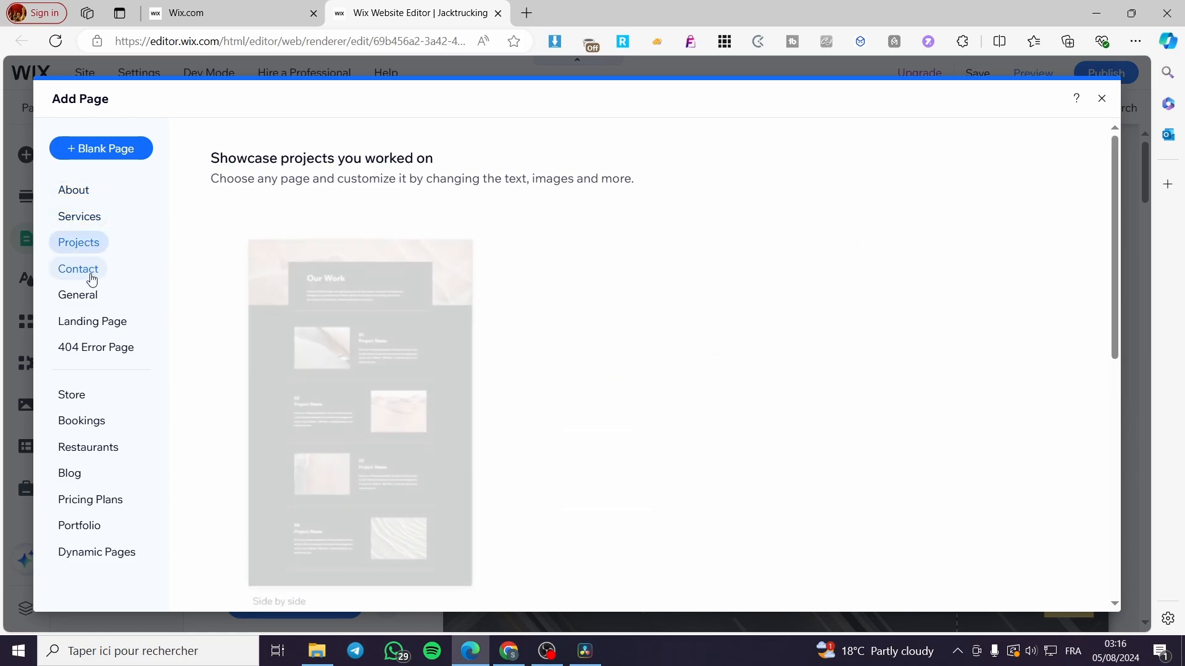
{"action": "left_click", "coordinate": [88, 272]}
{"action": "left_click", "coordinate": [91, 301]}
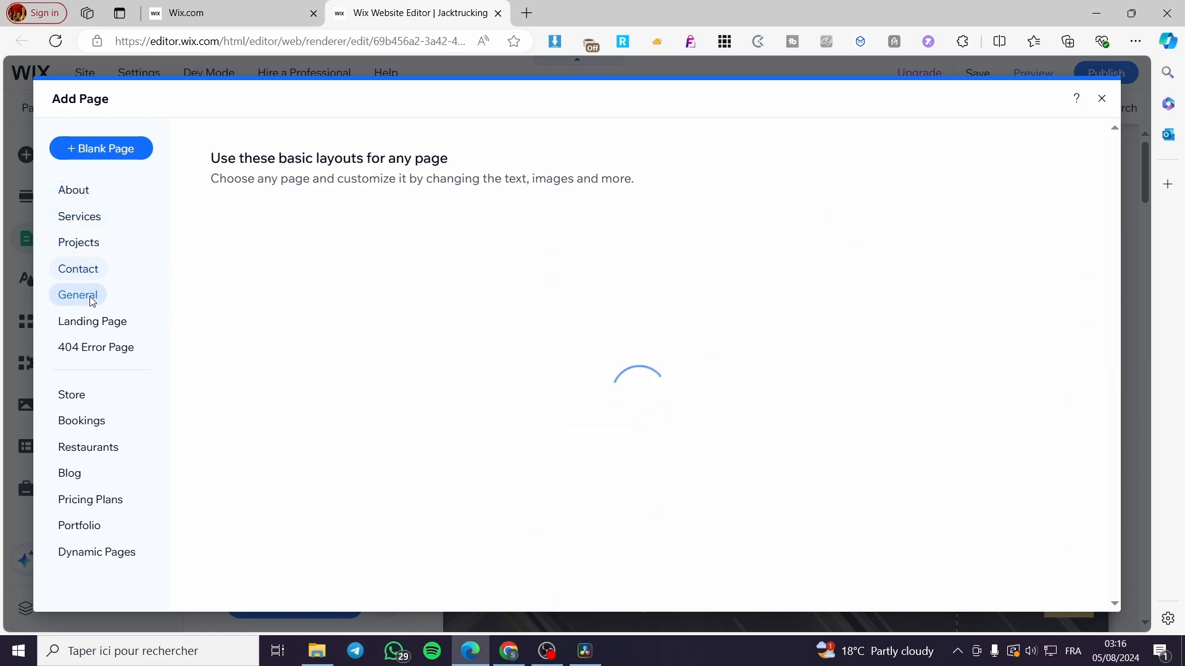
{"action": "left_click", "coordinate": [91, 332]}
{"action": "mouse_move", "coordinate": [428, 402]}
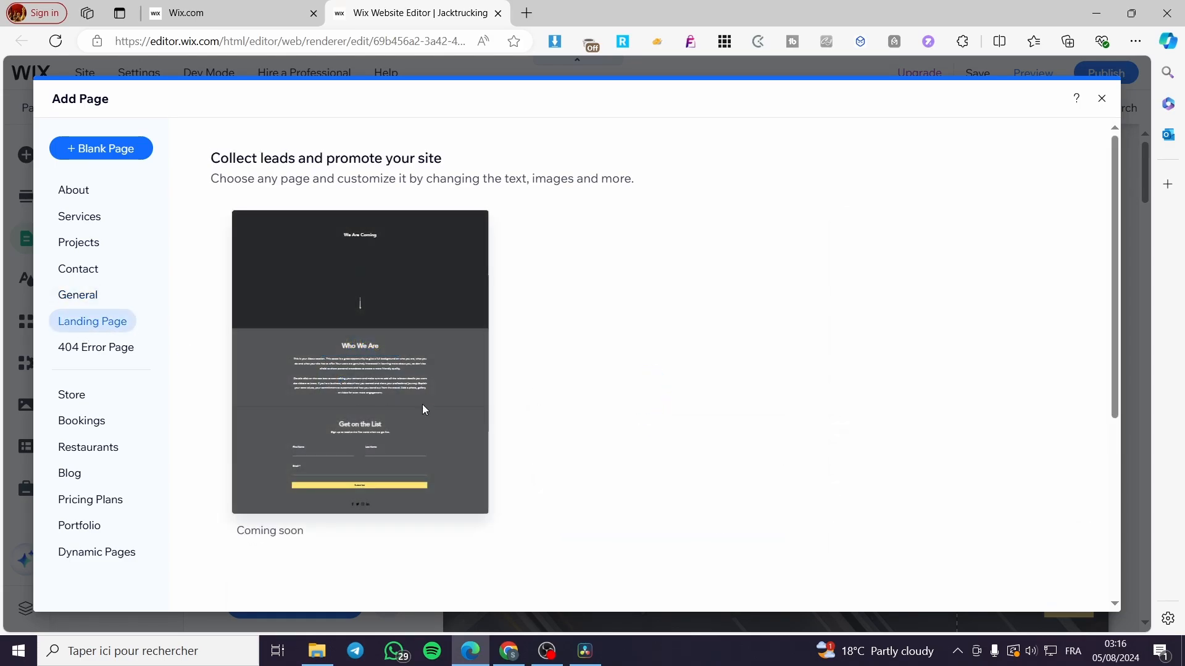
{"action": "scroll", "coordinate": [806, 405], "scroll_direction": "down", "scroll_amount": 4}
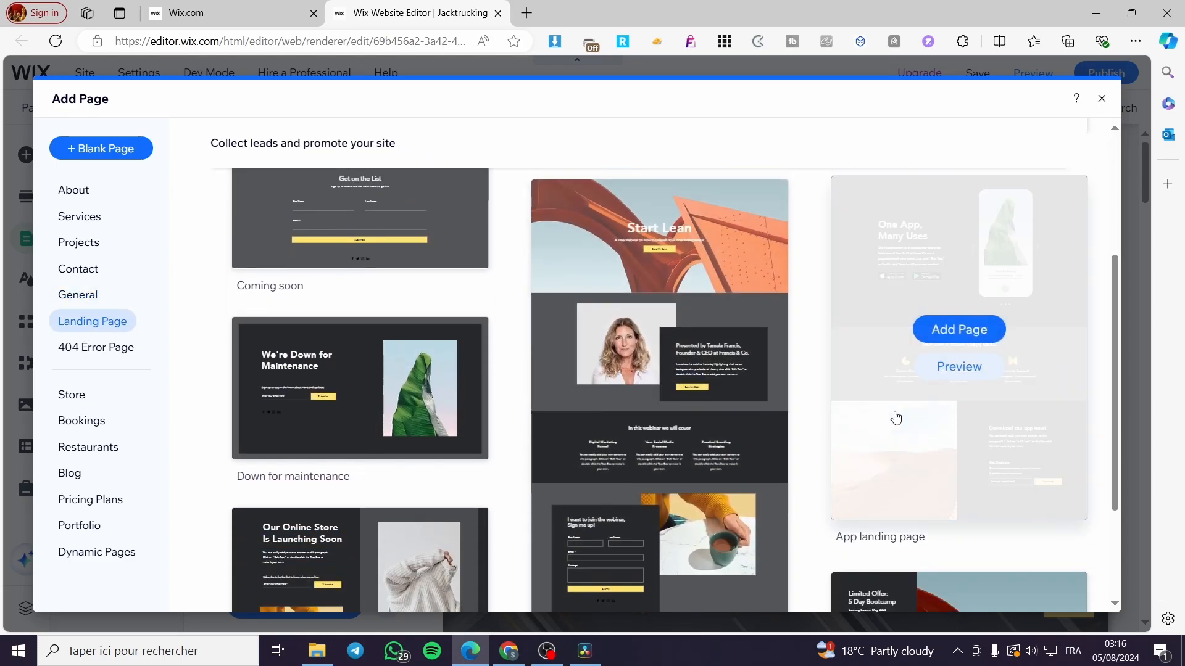
{"action": "scroll", "coordinate": [592, 423], "scroll_direction": "down", "scroll_amount": 3}
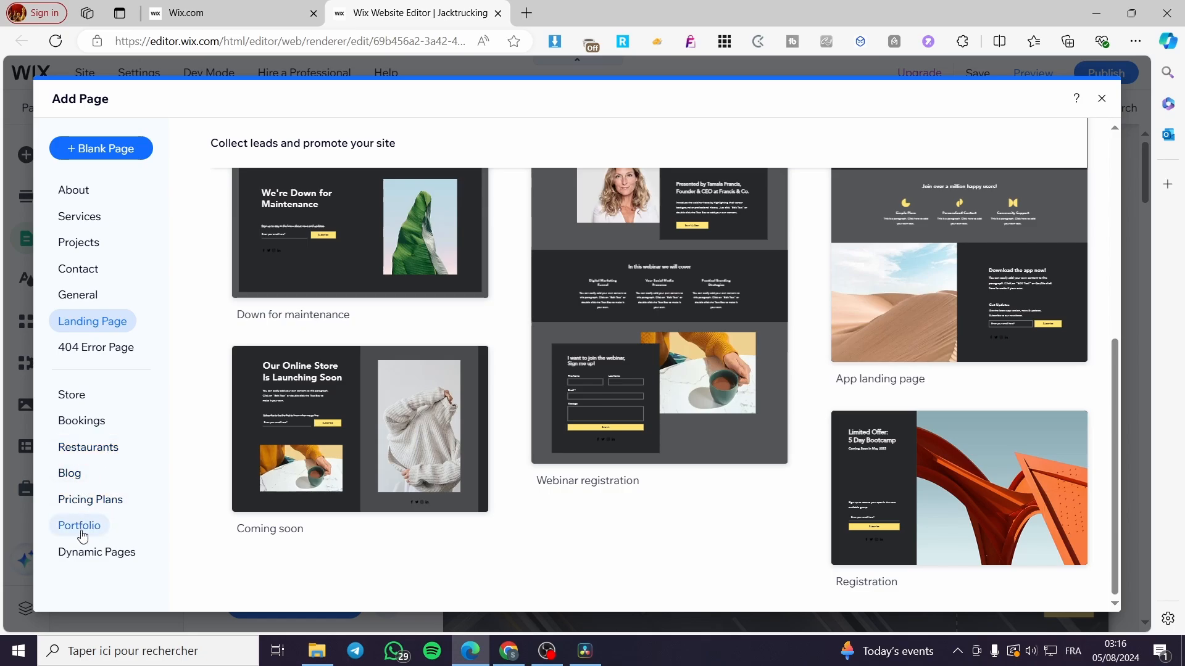
Step: Browse the Dynamic Pages presets and add the Portfolio preset to the site
{"action": "left_click", "coordinate": [99, 558]}
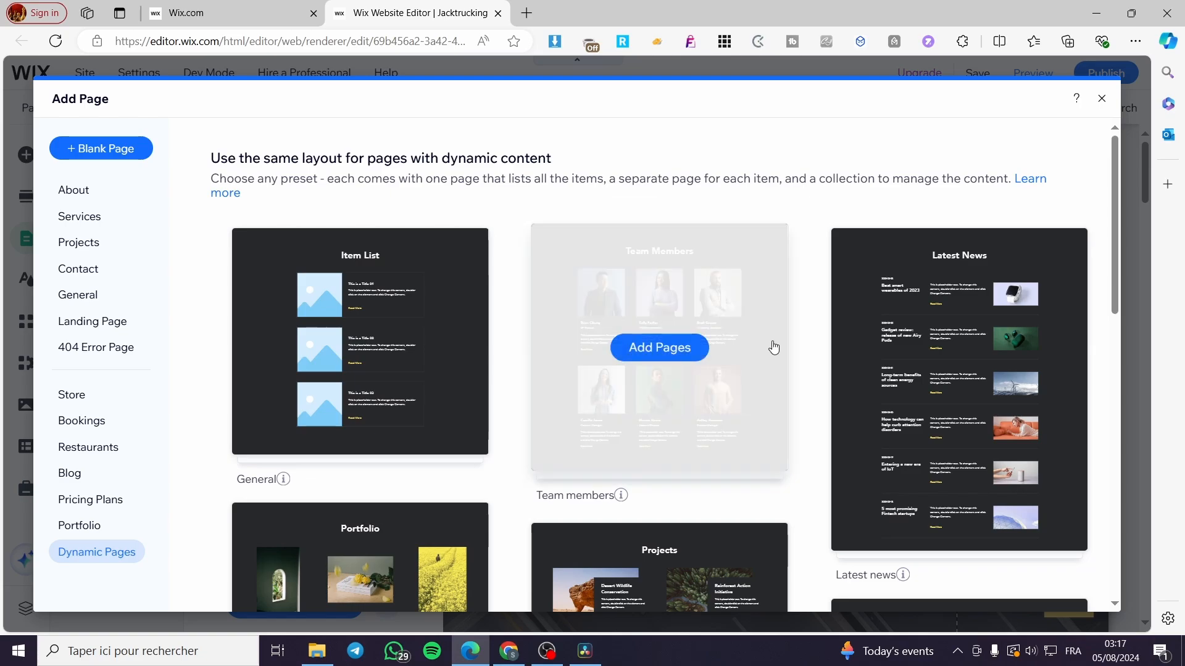
{"action": "scroll", "coordinate": [962, 198], "scroll_direction": "down", "scroll_amount": 8}
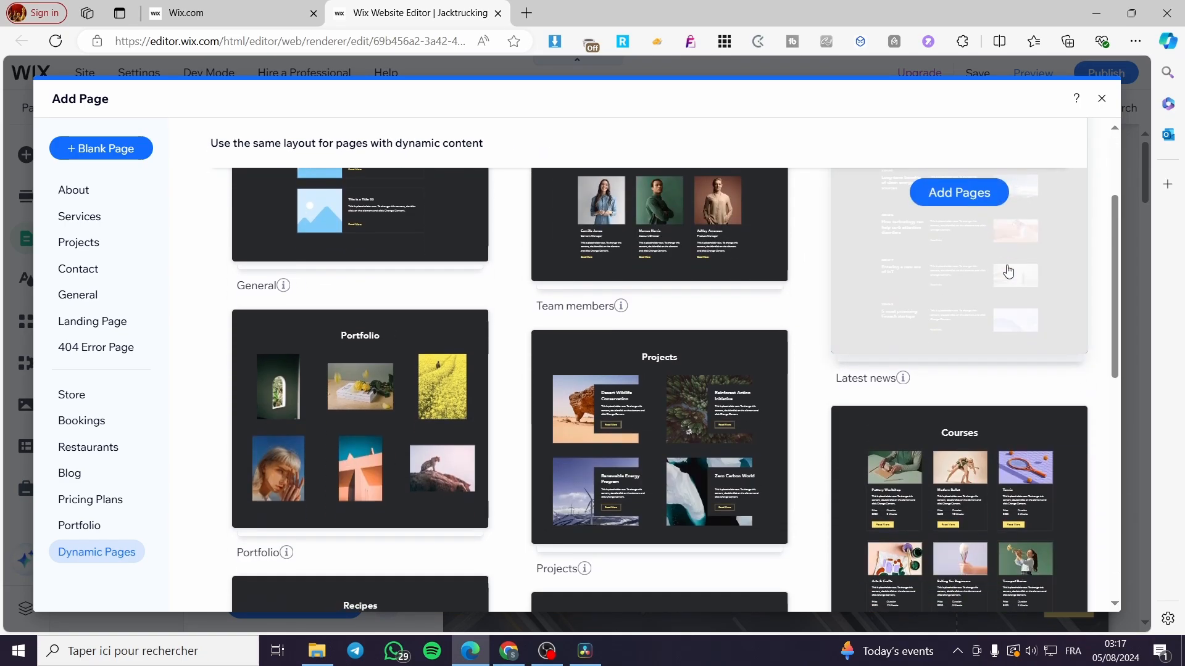
{"action": "scroll", "coordinate": [428, 436], "scroll_direction": "down", "scroll_amount": 3}
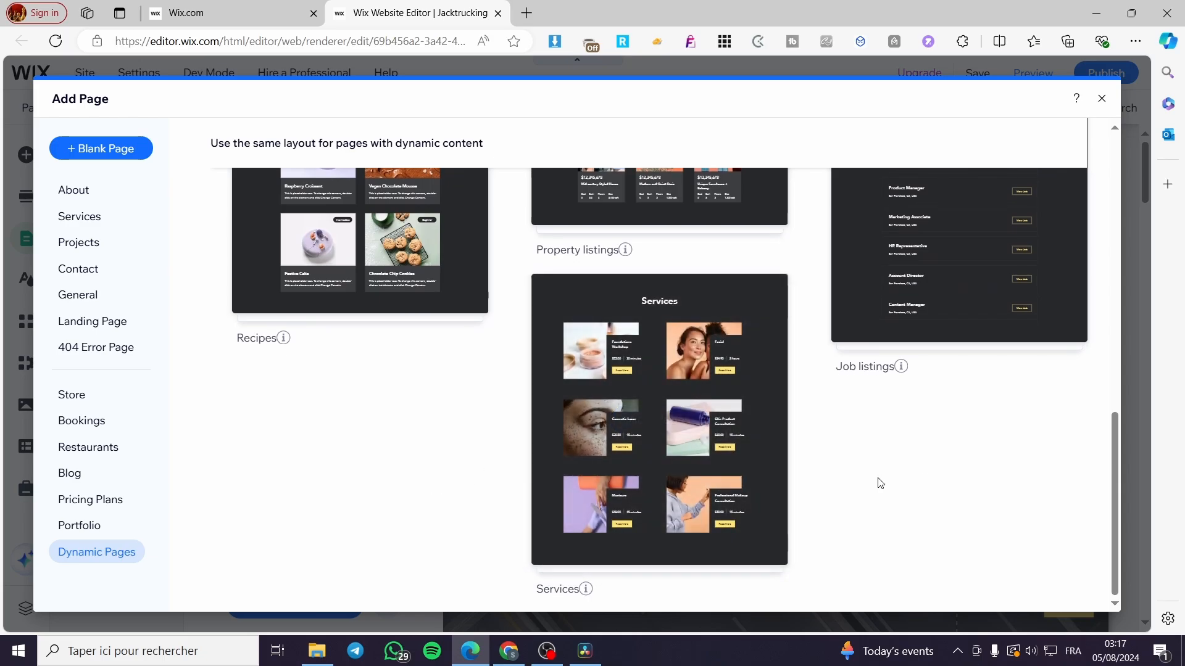
{"action": "scroll", "coordinate": [843, 459], "scroll_direction": "up", "scroll_amount": 6}
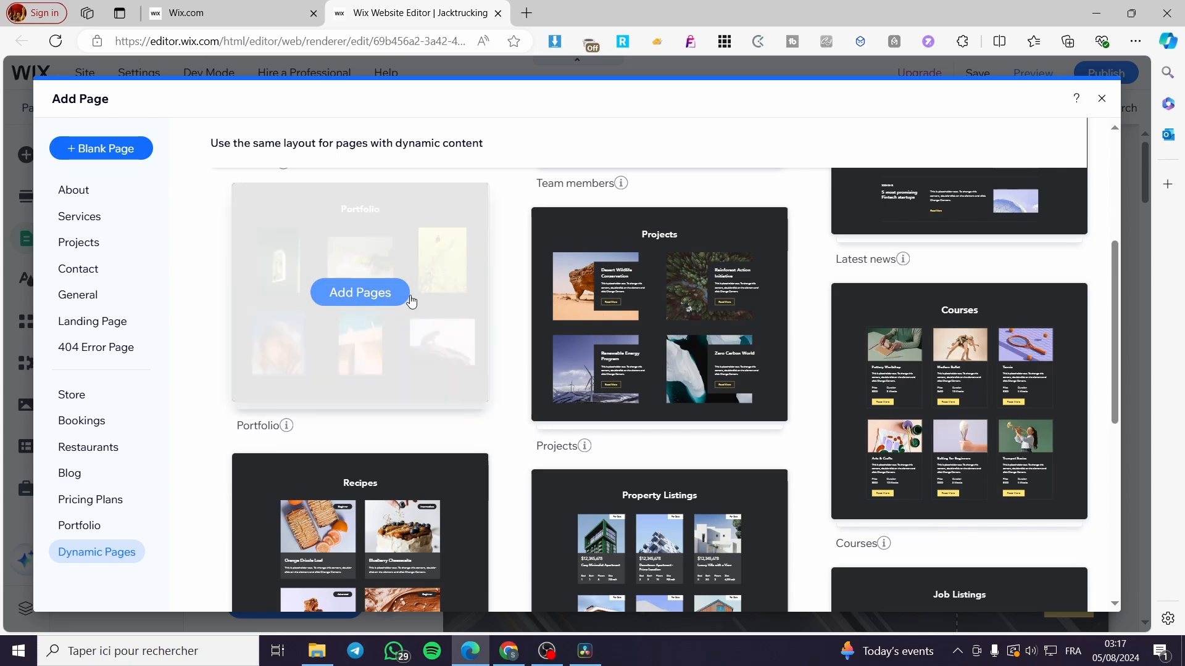
{"action": "left_click", "coordinate": [354, 301]}
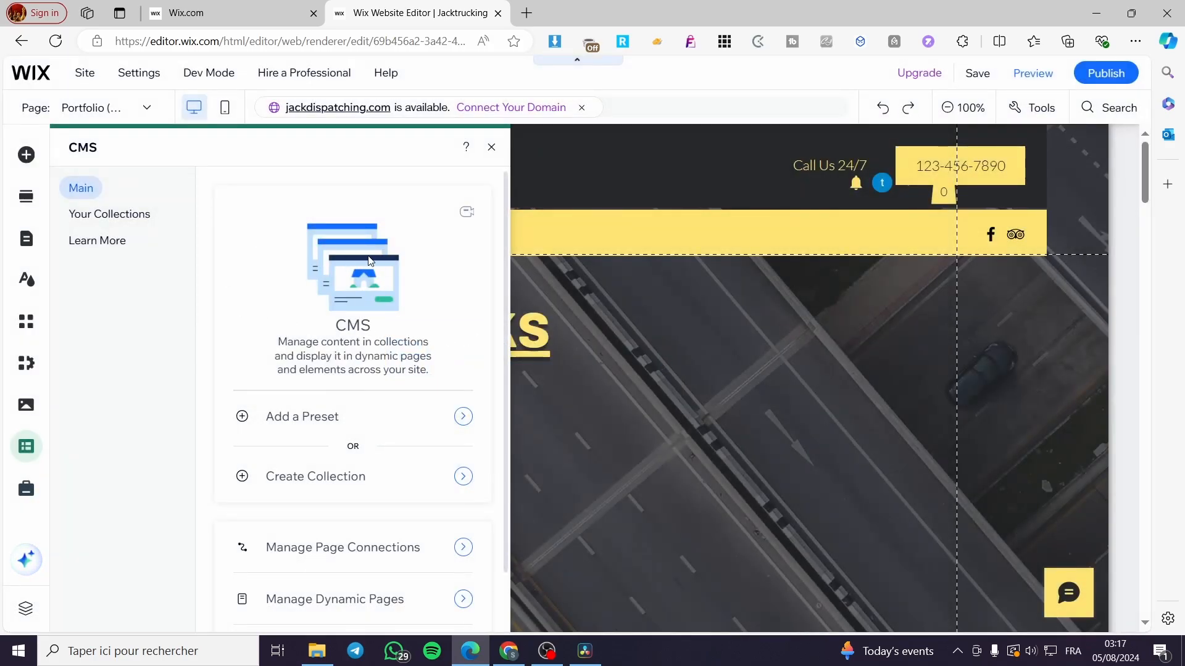
Step: Close the CMS panel, briefly open the Portfolio collection's management, and review the new Portfolio (List) page
{"action": "left_click", "coordinate": [492, 147]}
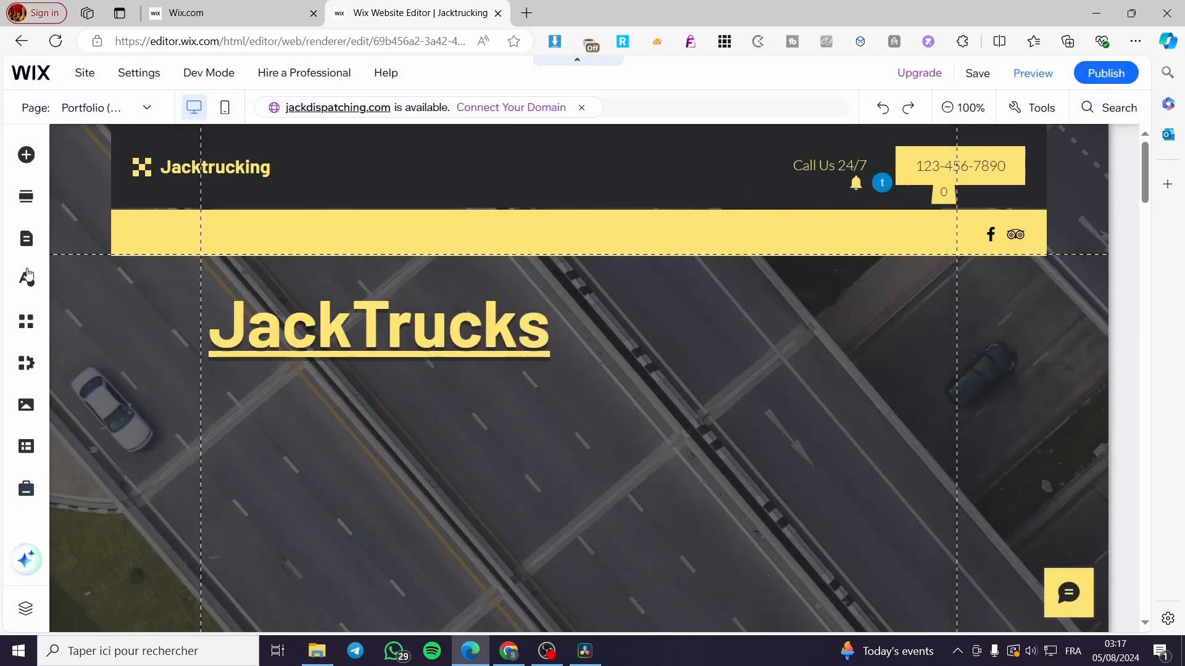
{"action": "left_click", "coordinate": [26, 238]}
{"action": "left_click", "coordinate": [407, 220]}
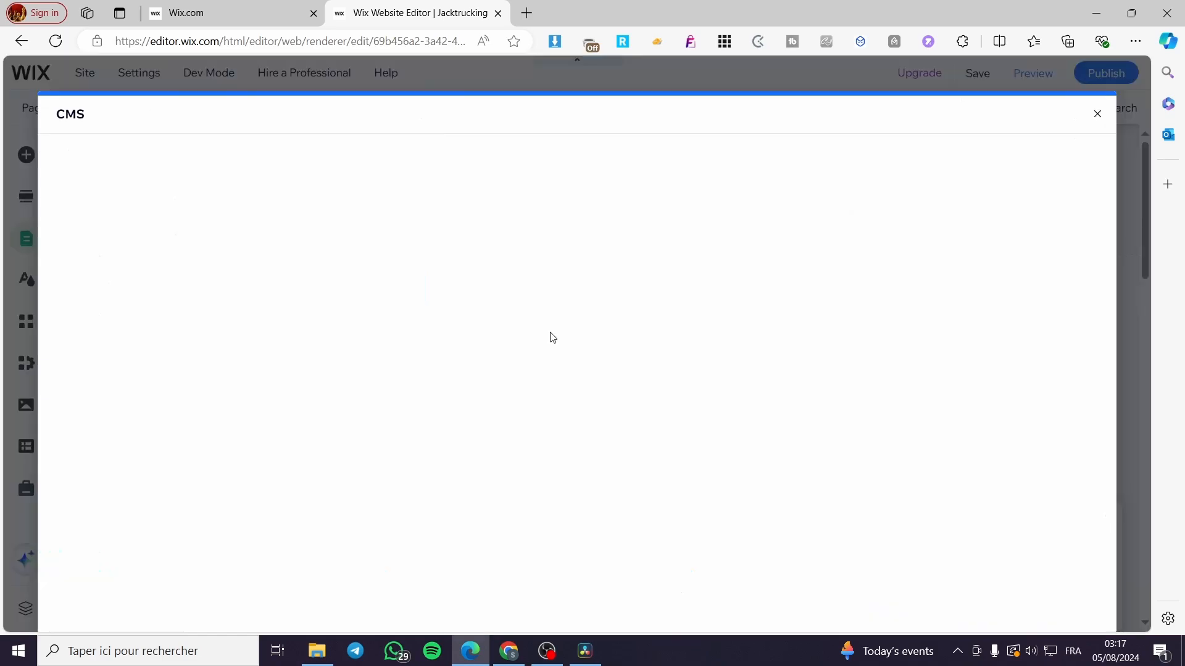
{"action": "left_click", "coordinate": [1097, 116]}
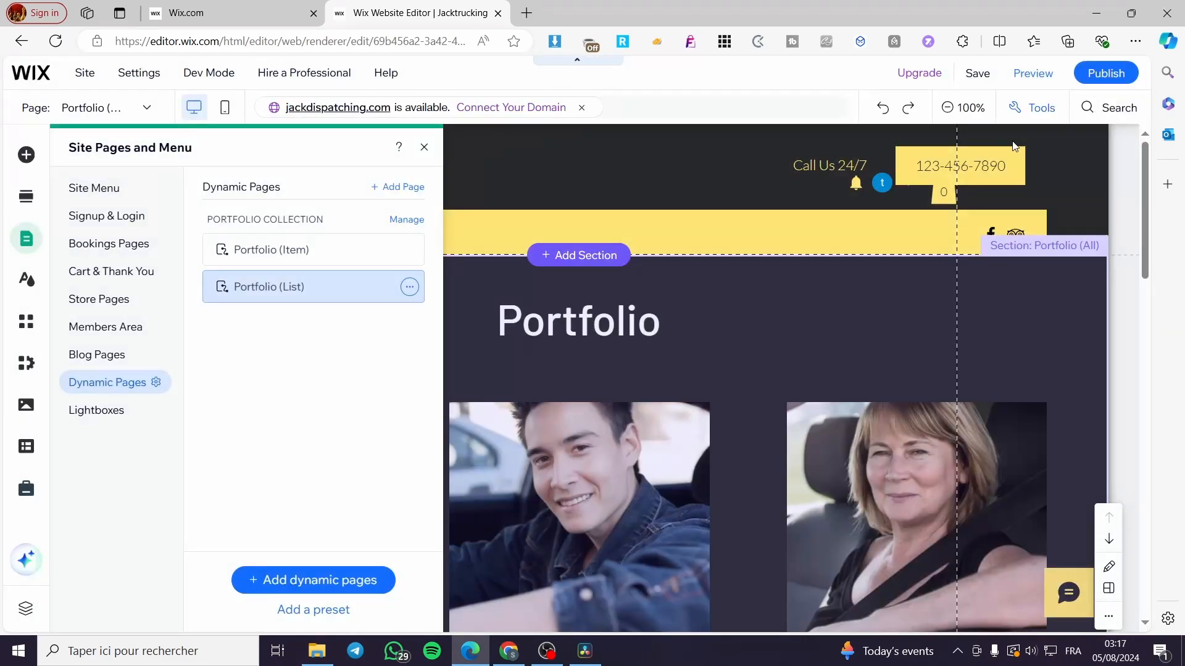
{"action": "left_click", "coordinate": [421, 150]}
{"action": "scroll", "coordinate": [591, 398], "scroll_direction": "down", "scroll_amount": 5}
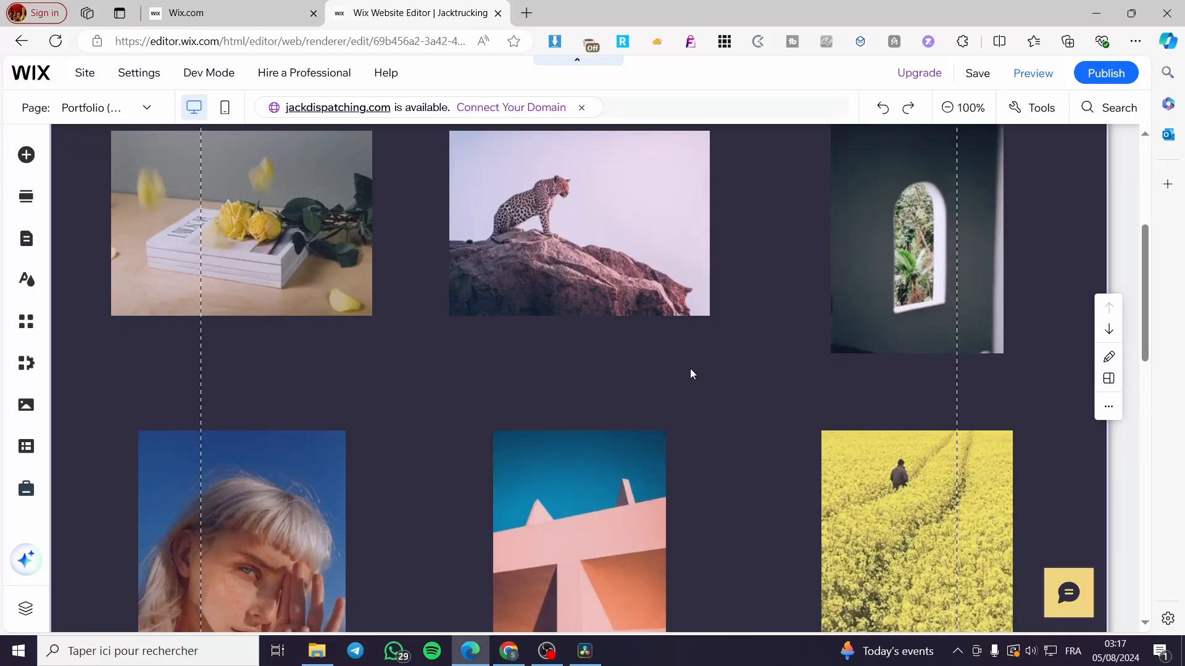
{"action": "scroll", "coordinate": [331, 378], "scroll_direction": "down", "scroll_amount": 7}
{"action": "scroll", "coordinate": [420, 389], "scroll_direction": "up", "scroll_amount": 10}
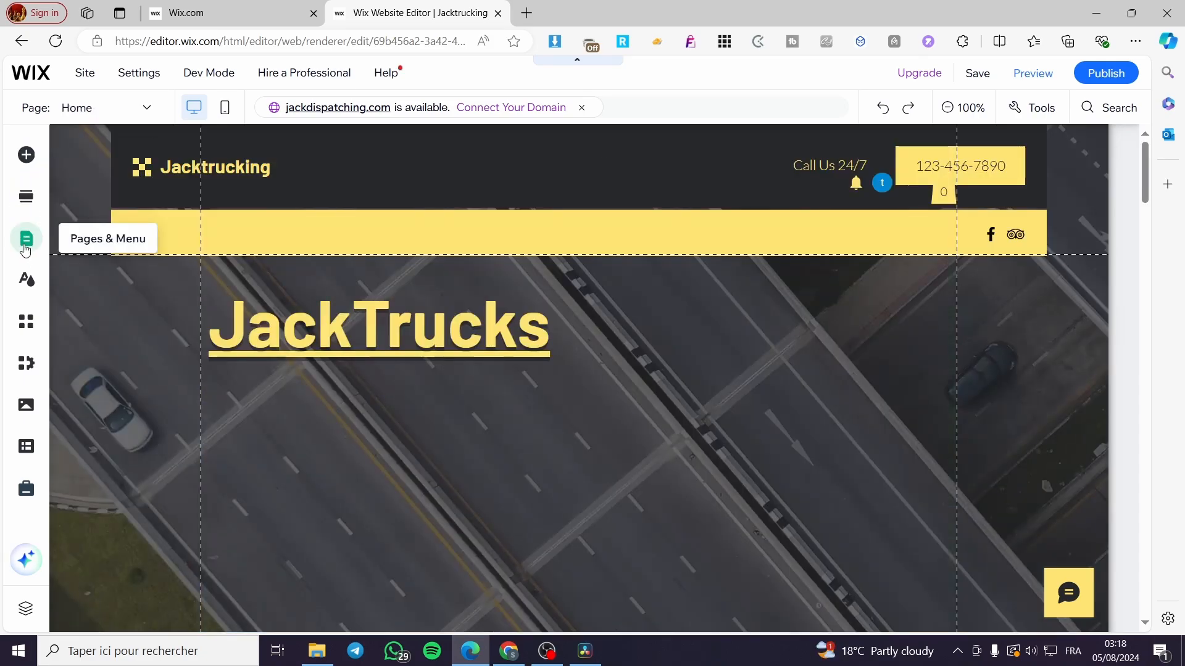
Step: Open the home page's site menu list and check the available templates for adding a page
{"action": "left_click", "coordinate": [24, 246]}
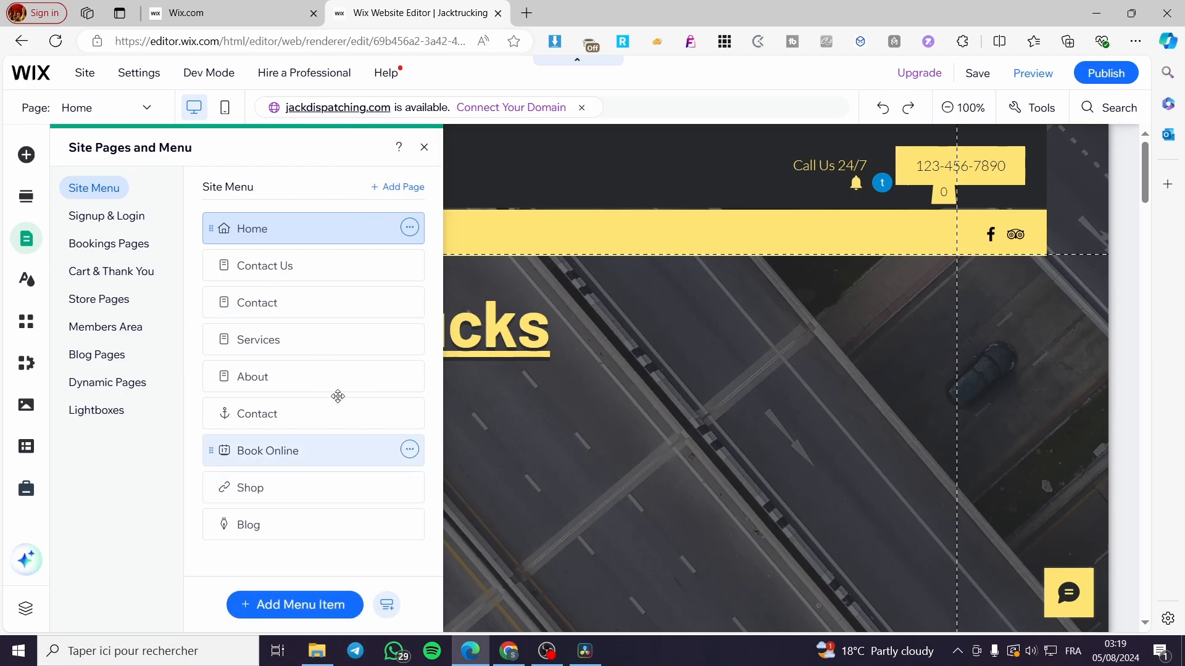
{"action": "left_click", "coordinate": [408, 191]}
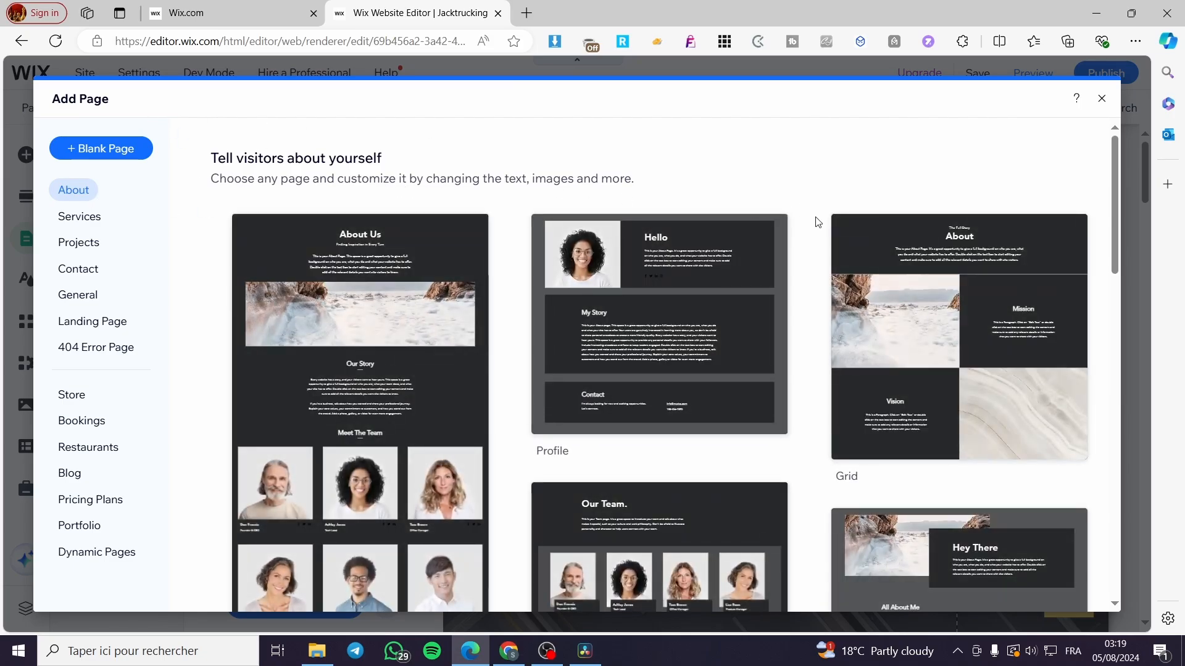
{"action": "left_click", "coordinate": [1099, 101]}
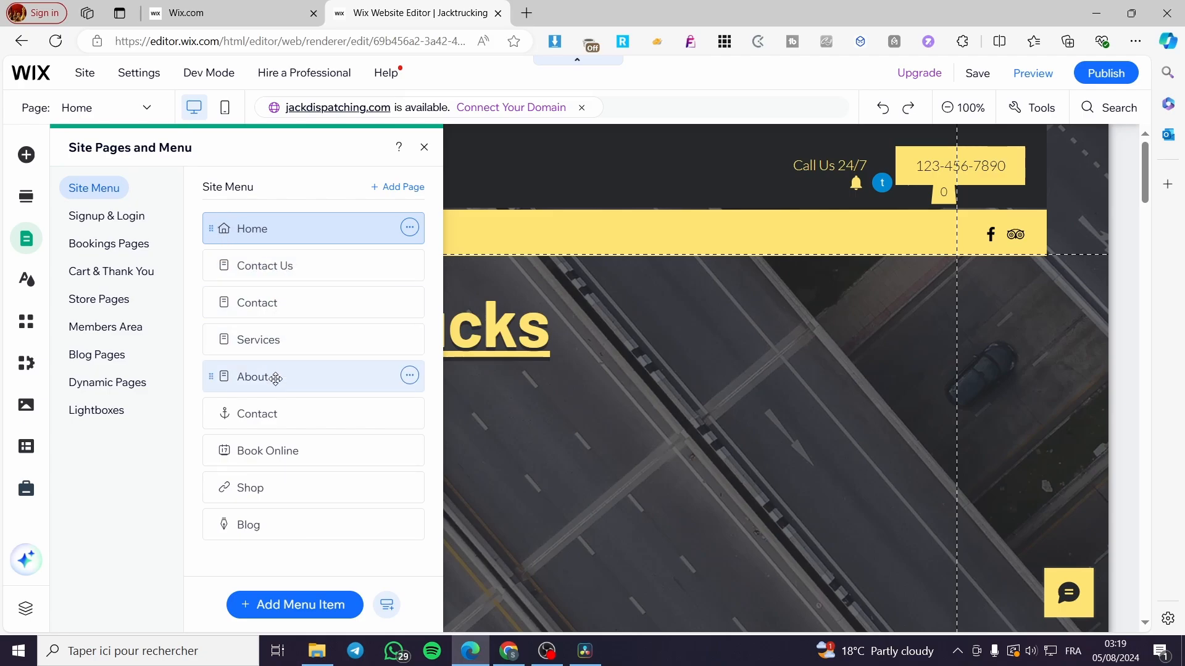
Step: Switch to the Contact Us page and view the available options for the Contact anchor menu item
{"action": "left_click", "coordinate": [240, 272]}
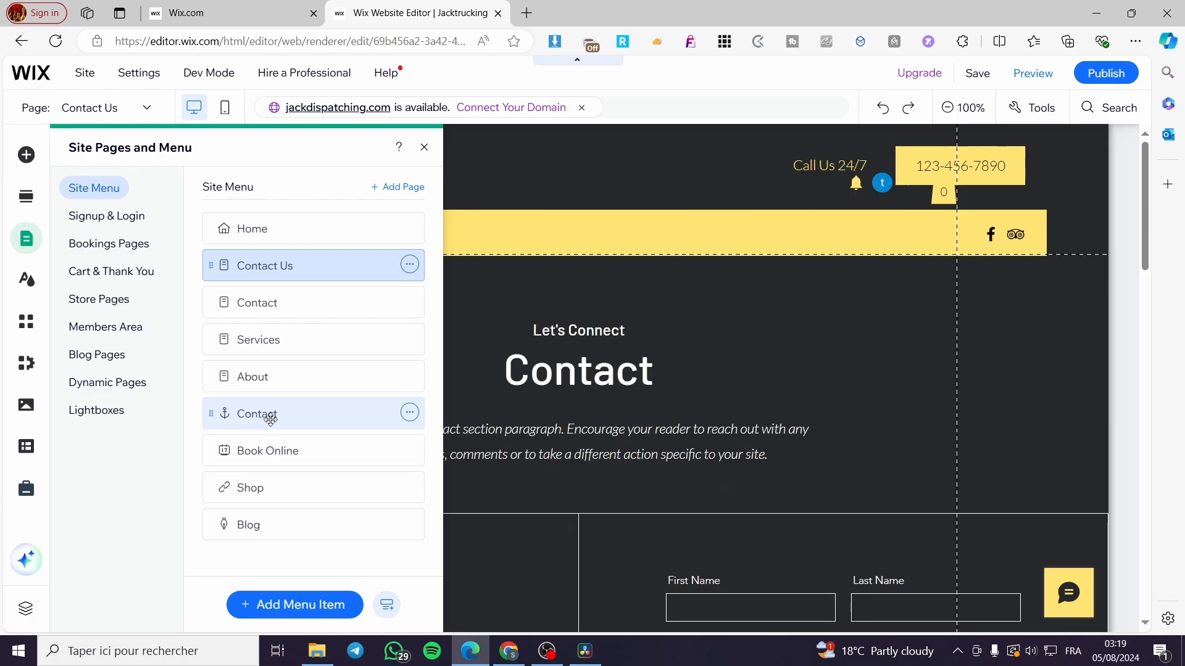
{"action": "left_click", "coordinate": [410, 414]}
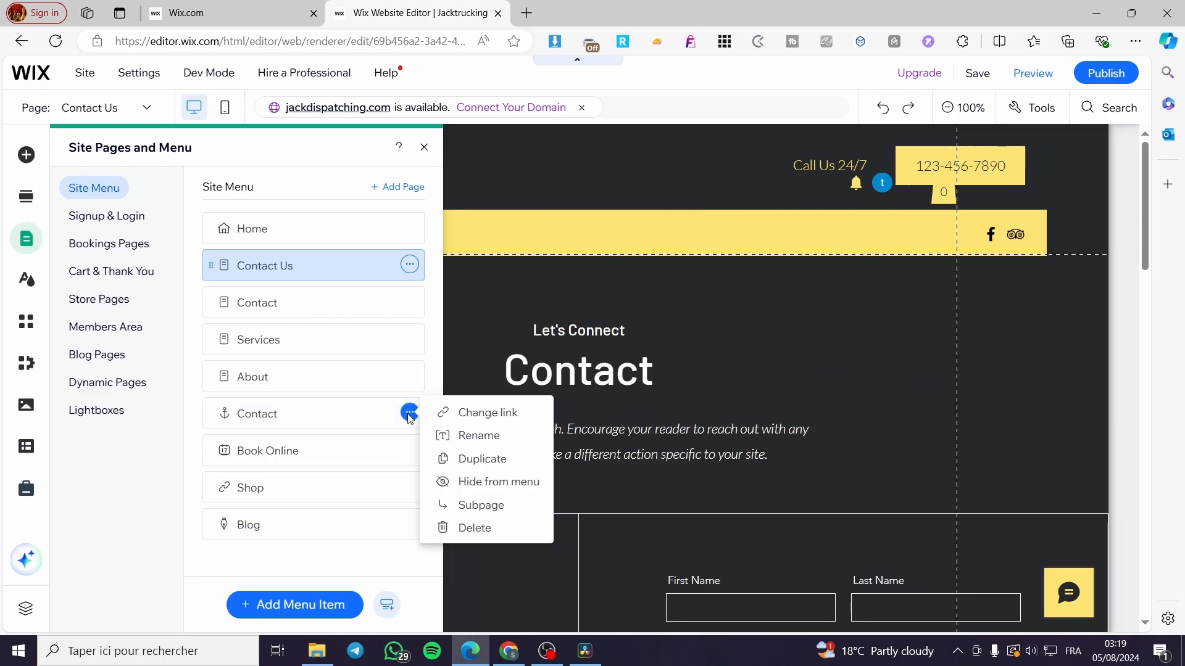
{"action": "left_click", "coordinate": [410, 417]}
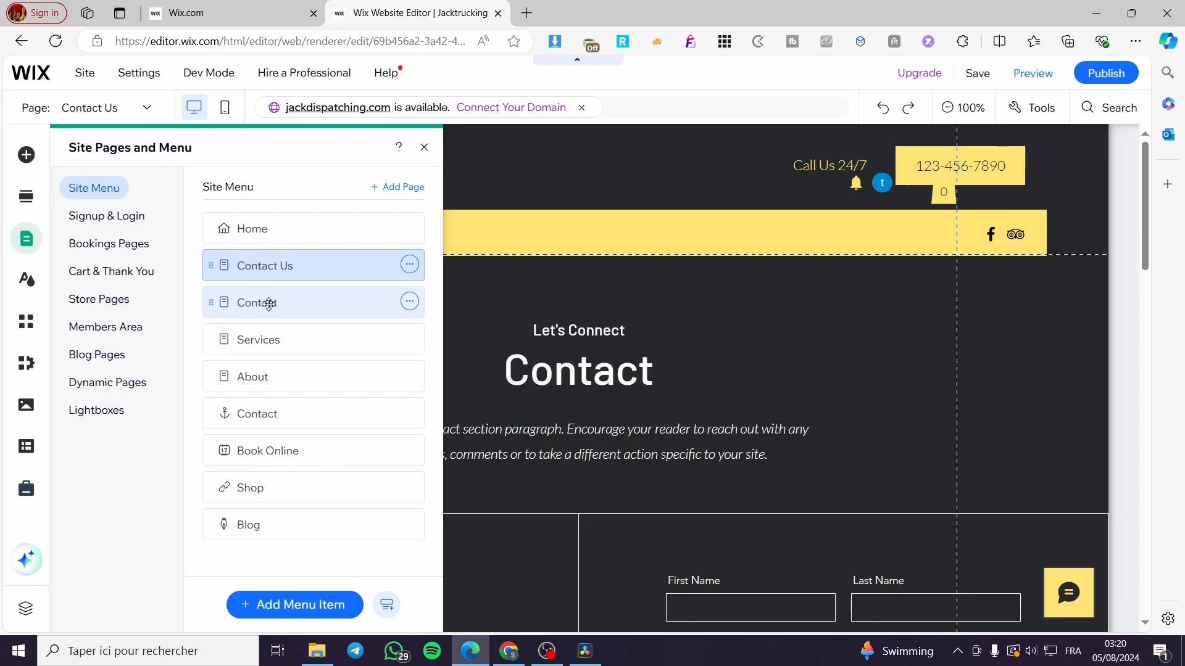
Step: Move the Contact page above Contact Us and nest it as a subpage under Home in the site menu
{"action": "left_click_drag", "start_coordinate": [270, 304], "coordinate": [303, 256]}
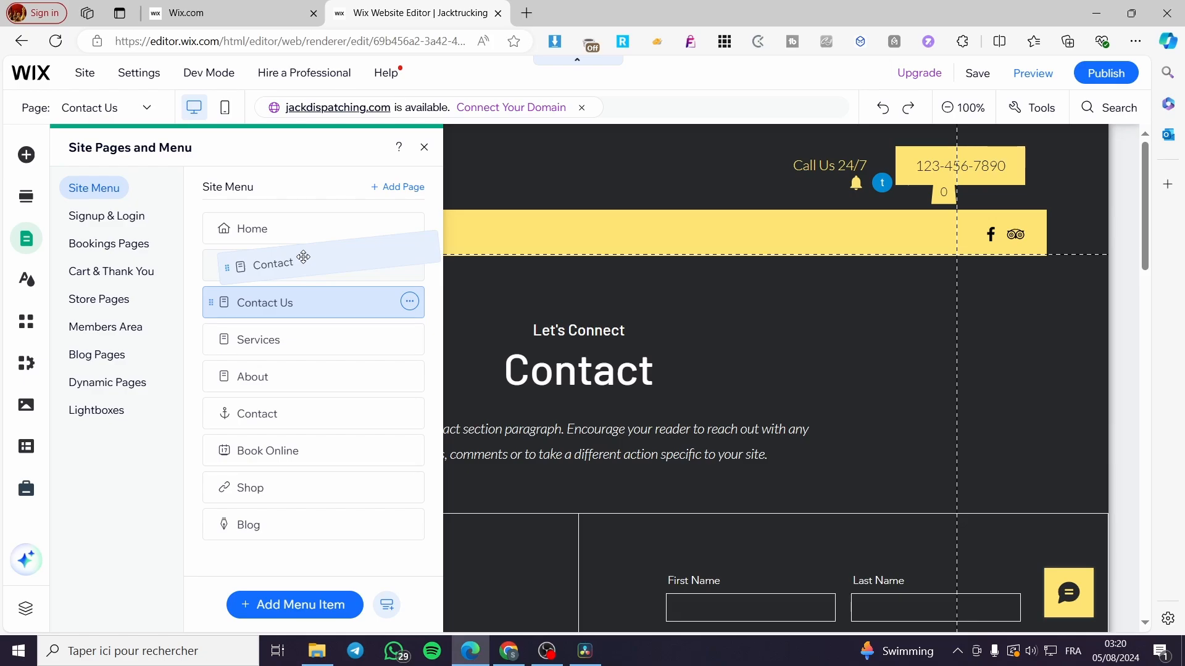
{"action": "mouse_move", "coordinate": [304, 257]}
{"action": "left_mouse_down"}
{"action": "mouse_move", "coordinate": [306, 243]}
{"action": "mouse_move", "coordinate": [311, 253]}
{"action": "left_mouse_up"}
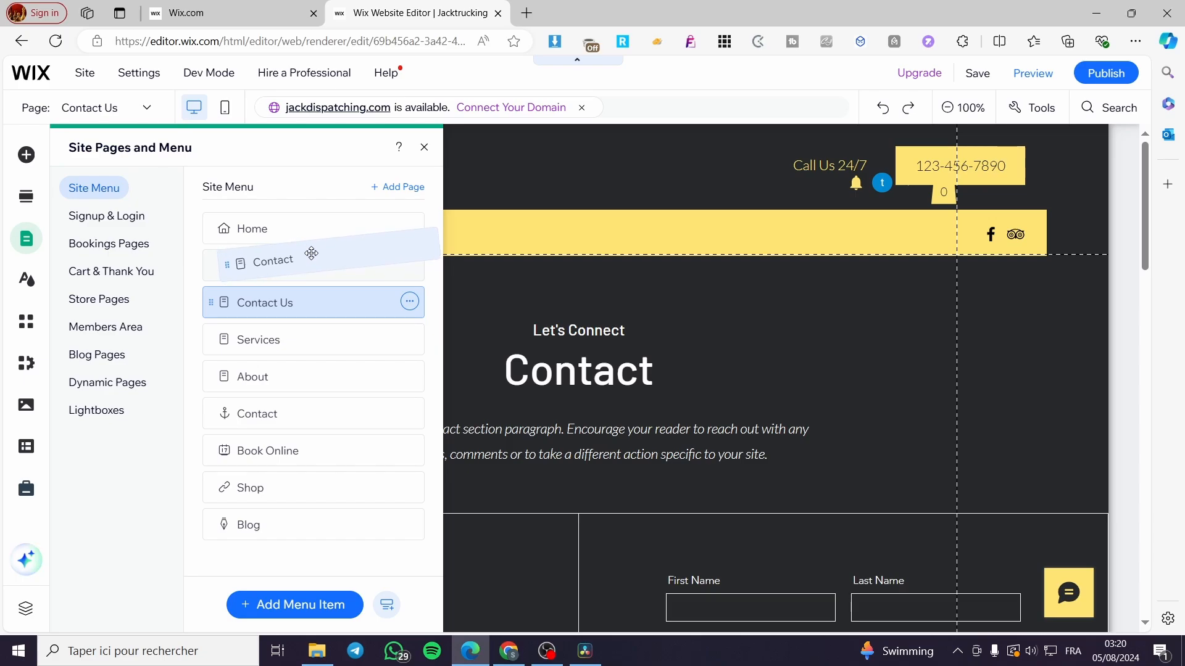
{"action": "left_click_drag", "start_coordinate": [311, 253], "coordinate": [401, 252]}
{"action": "left_click_drag", "start_coordinate": [401, 251], "coordinate": [396, 253]}
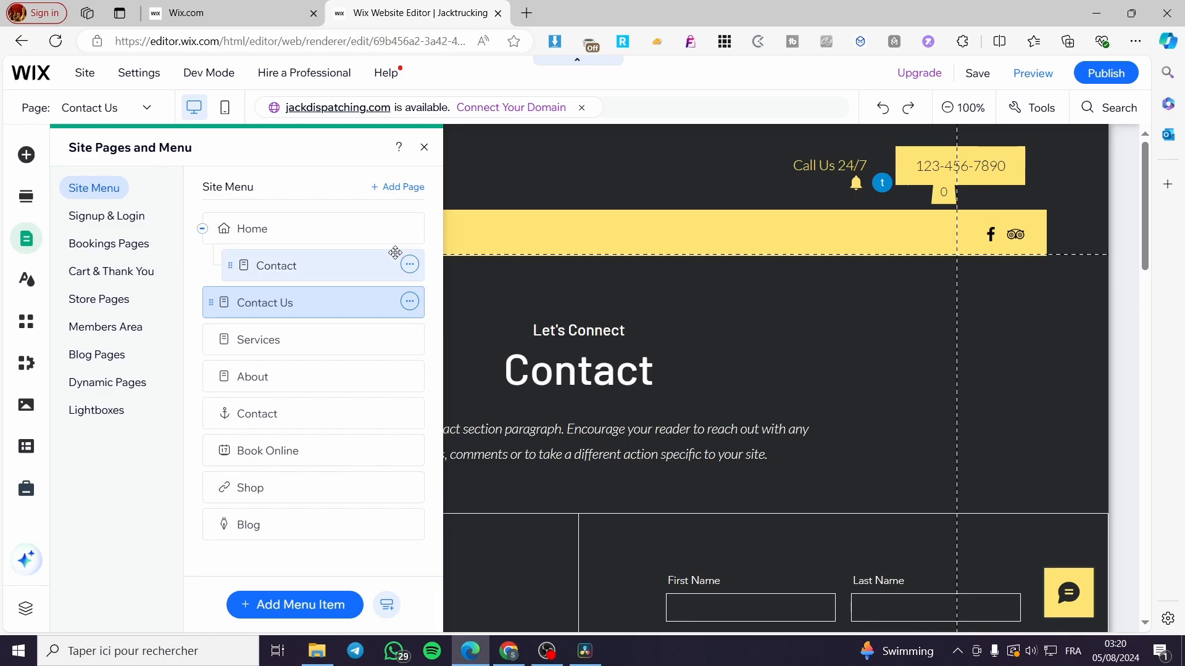
Step: Switch to the Contact subpage under Home, and collapse and expand Home's submenu to check the nesting
{"action": "left_click", "coordinate": [282, 274]}
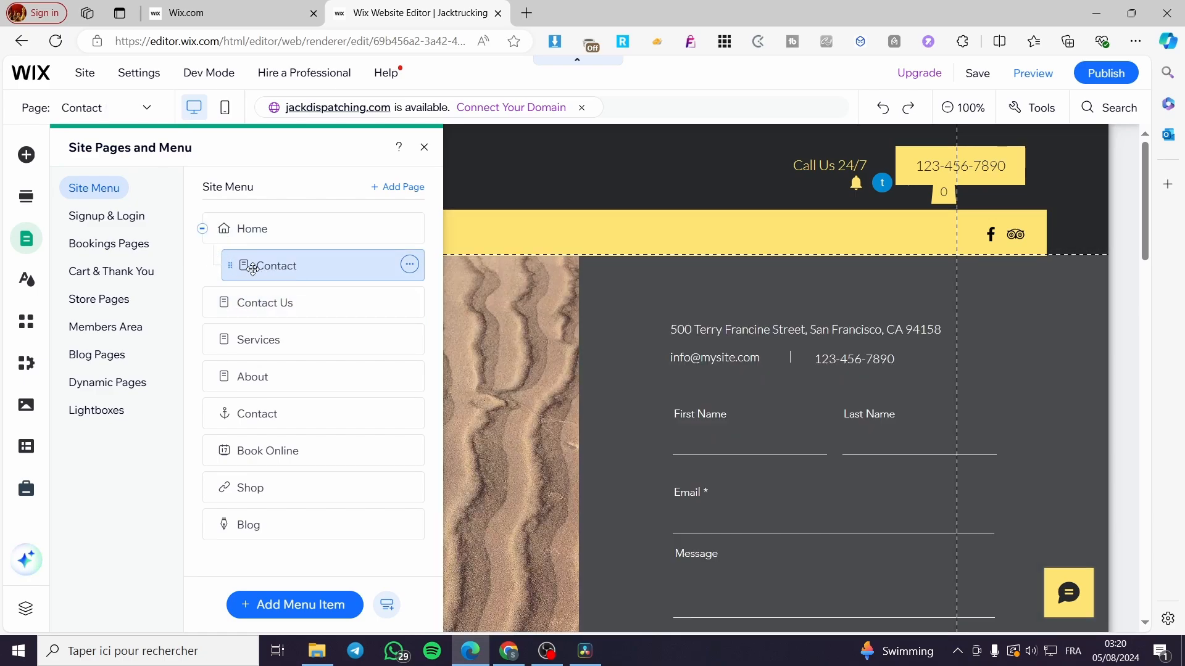
{"action": "left_click", "coordinate": [202, 230]}
{"action": "left_click", "coordinate": [201, 231]}
{"action": "left_click", "coordinate": [202, 230]}
{"action": "left_click", "coordinate": [202, 230]}
{"action": "left_click", "coordinate": [202, 230]}
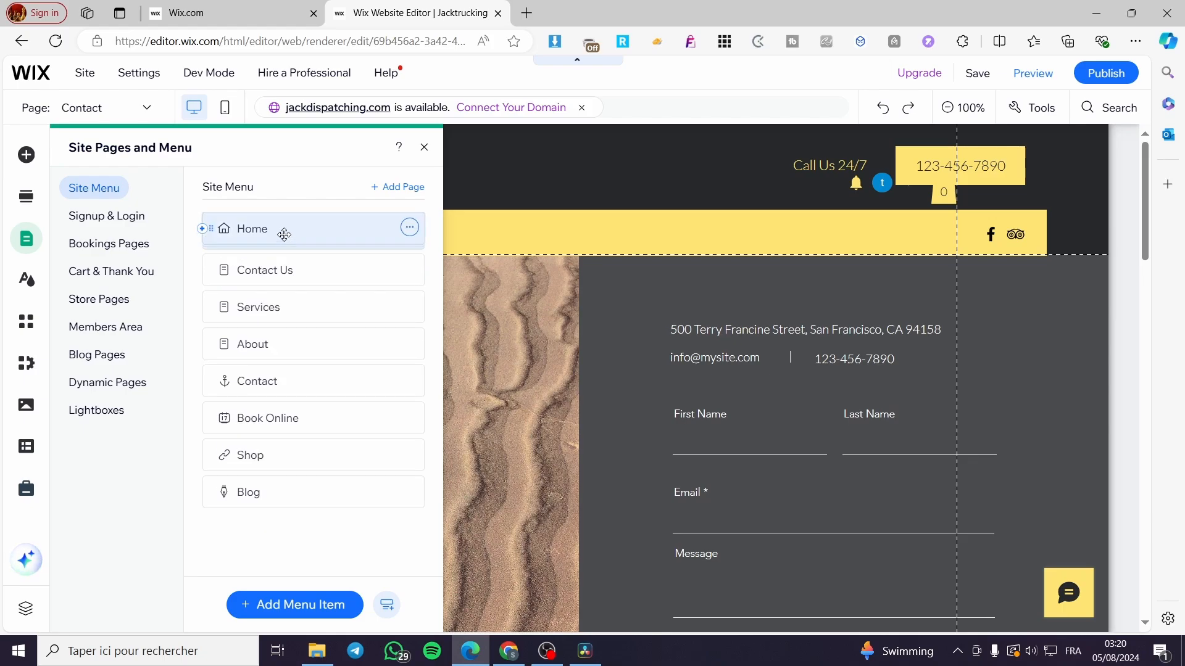
{"action": "left_click", "coordinate": [202, 230]}
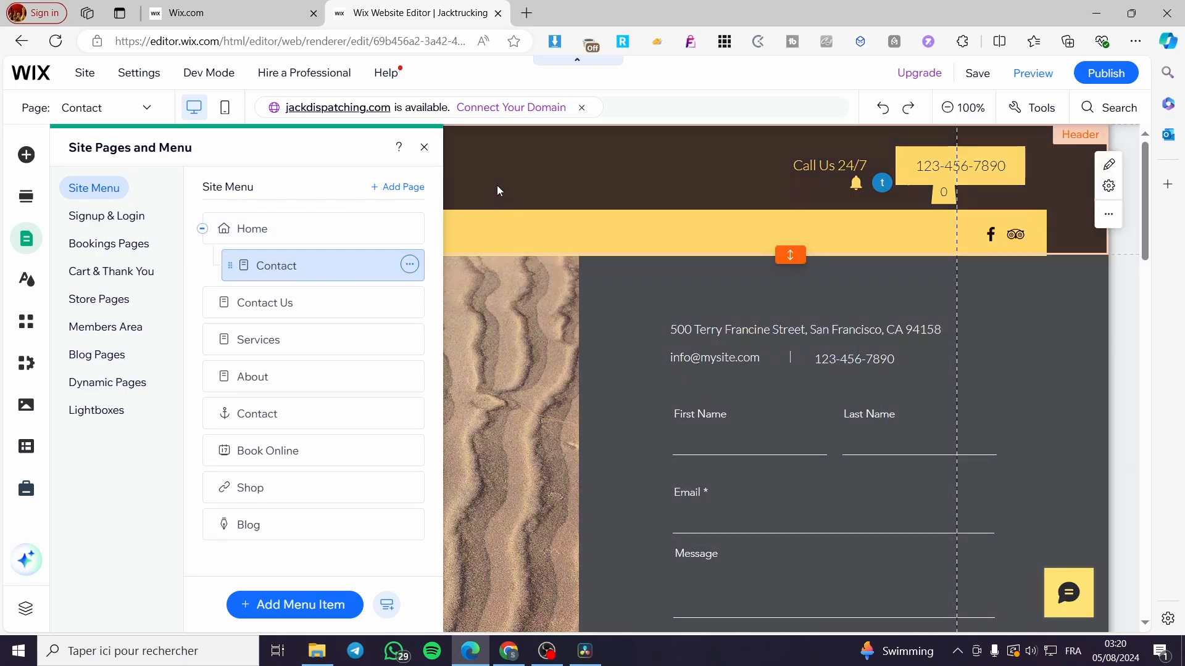
Step: Switch the editor to the Home page from the site menu and close the Site Pages and Menu panel
{"action": "left_click", "coordinate": [423, 150]}
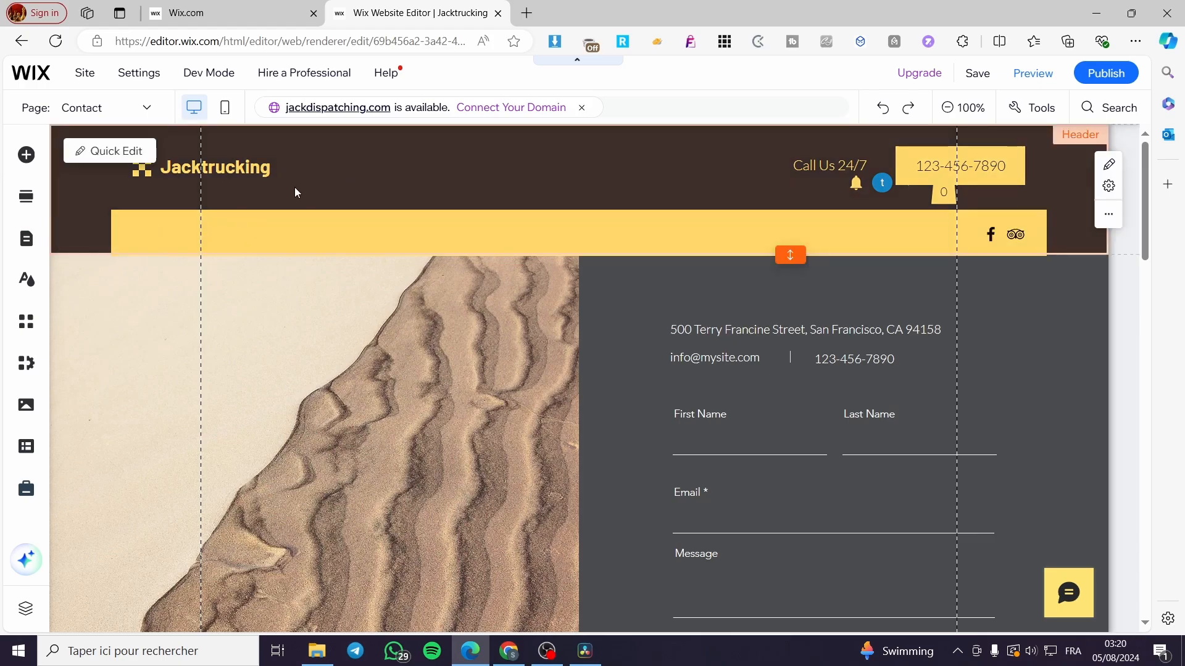
{"action": "left_click", "coordinate": [50, 248]}
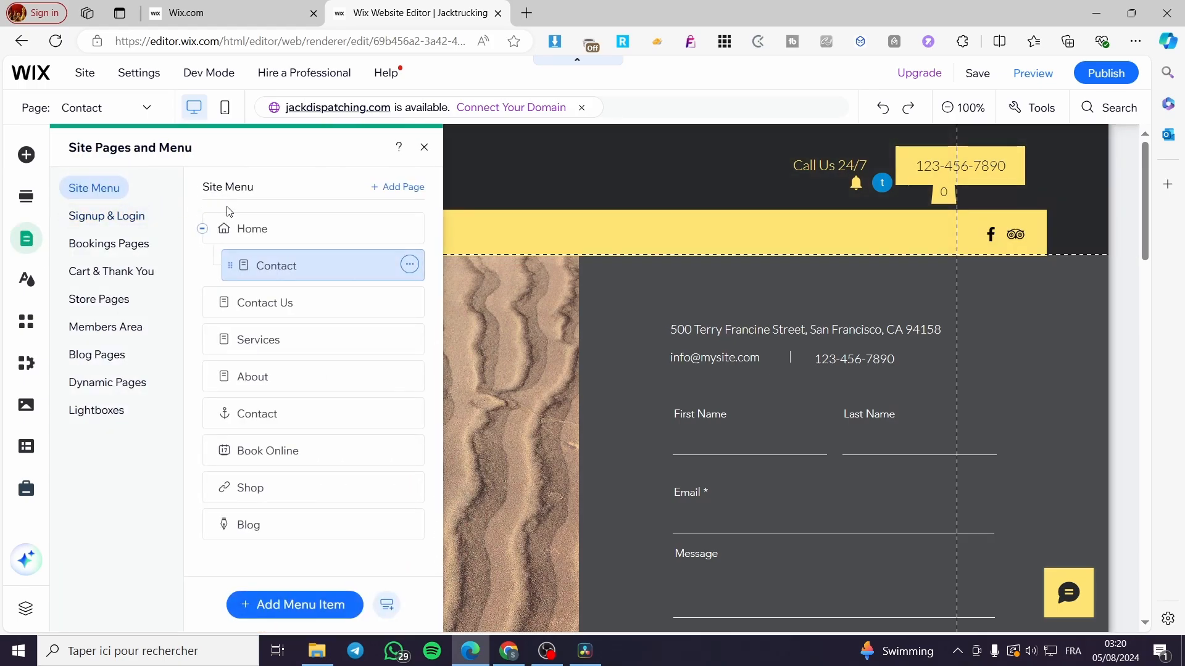
{"action": "left_click", "coordinate": [236, 226]}
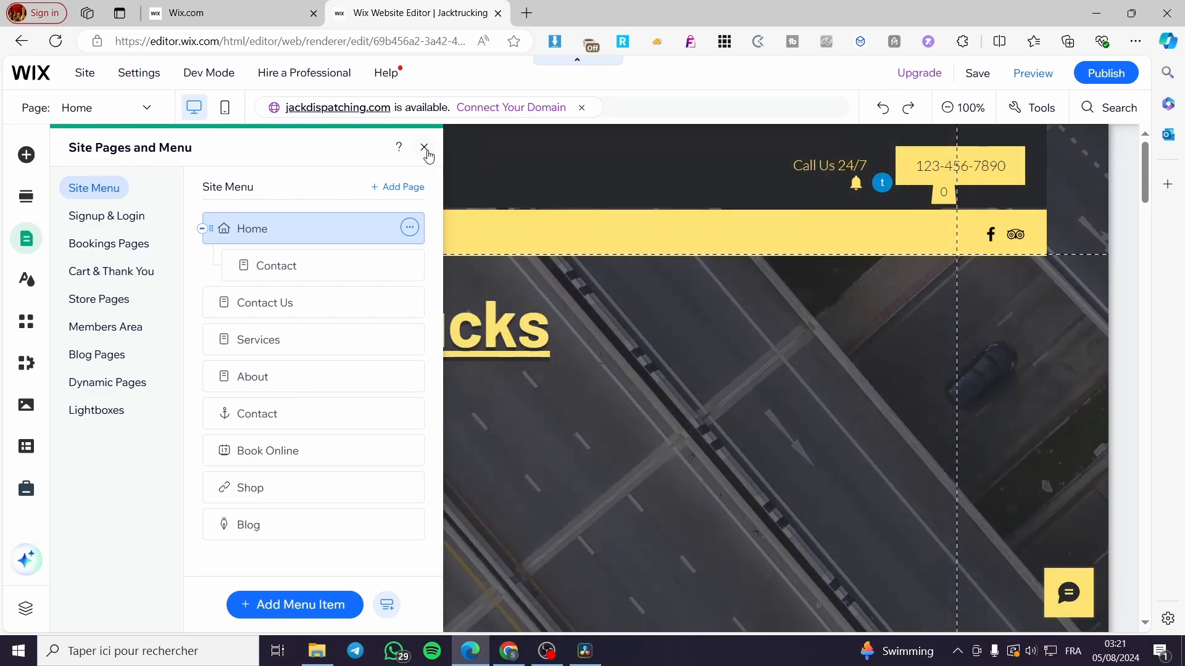
{"action": "left_click", "coordinate": [424, 149]}
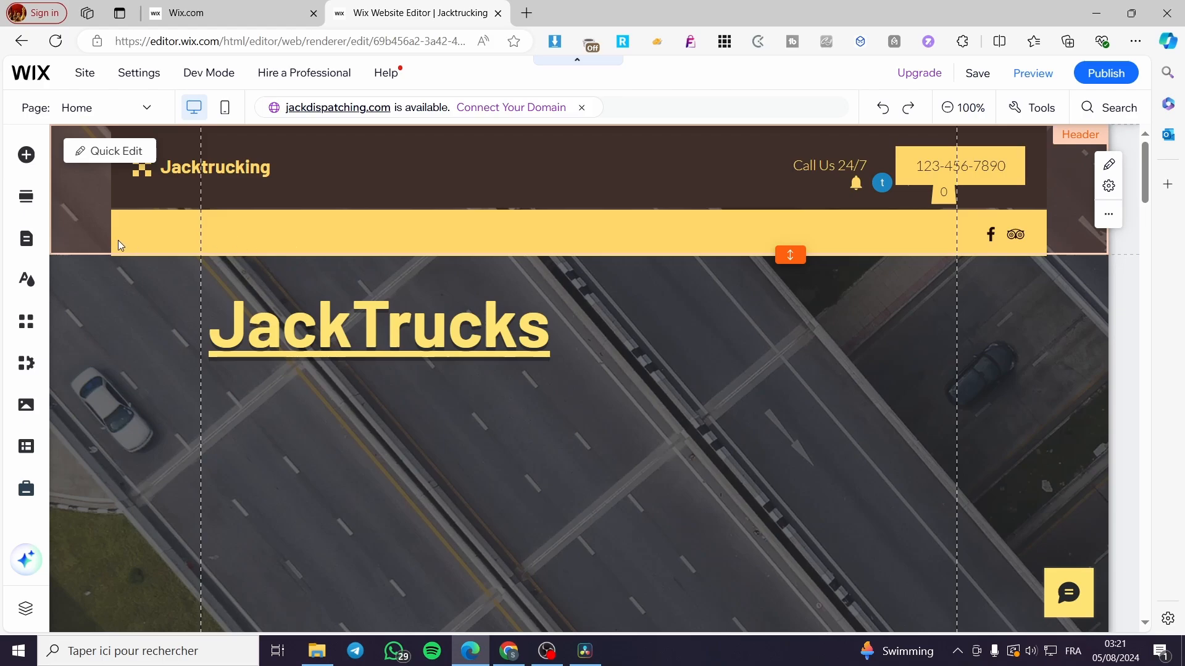
Step: Look over the Home page sections and select the yellow strip in the header to inspect it
{"action": "left_click", "coordinate": [643, 282]}
{"action": "scroll", "coordinate": [671, 343], "scroll_direction": "down", "scroll_amount": 5}
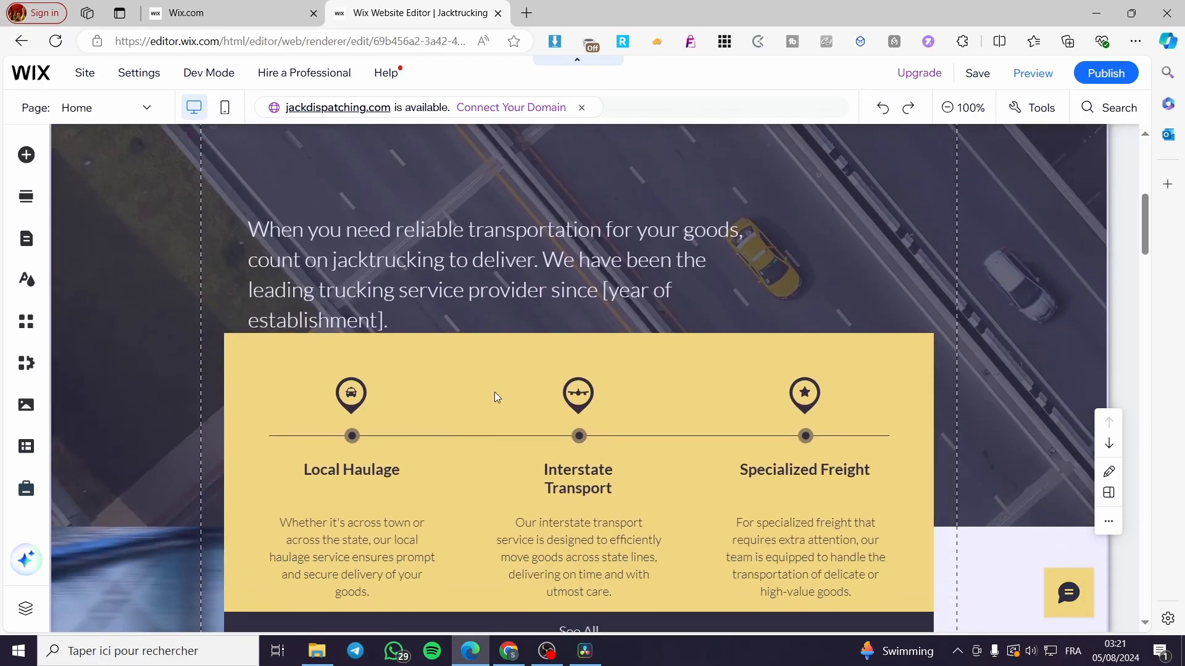
{"action": "scroll", "coordinate": [198, 378], "scroll_direction": "up", "scroll_amount": 8}
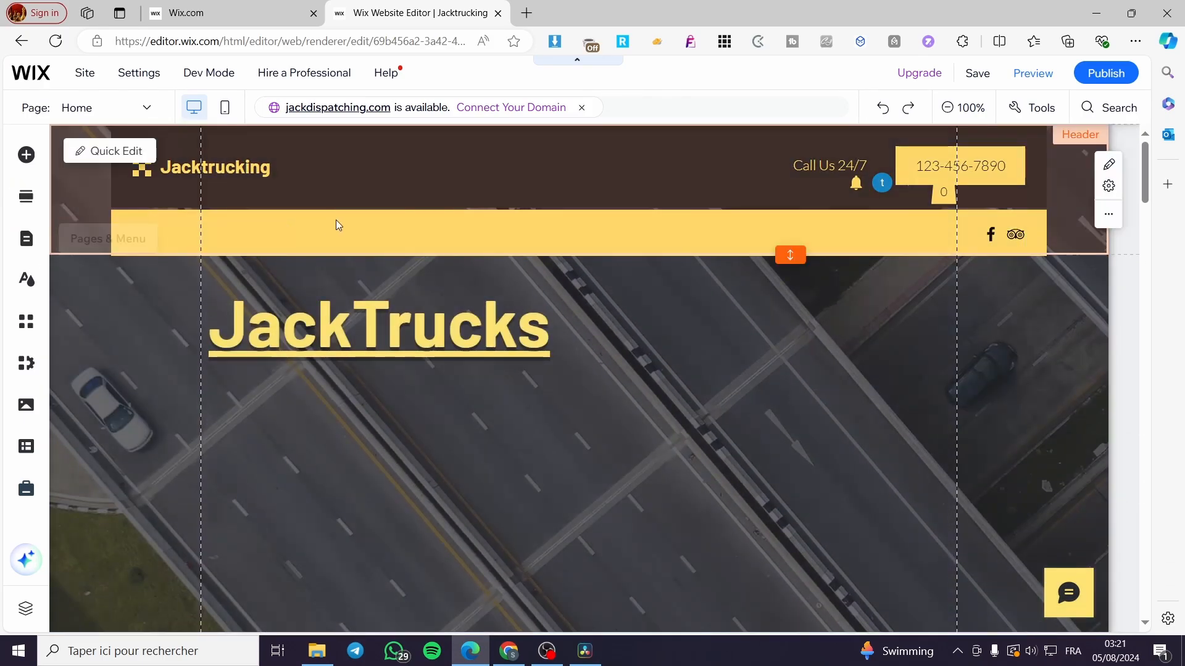
{"action": "left_click", "coordinate": [190, 239]}
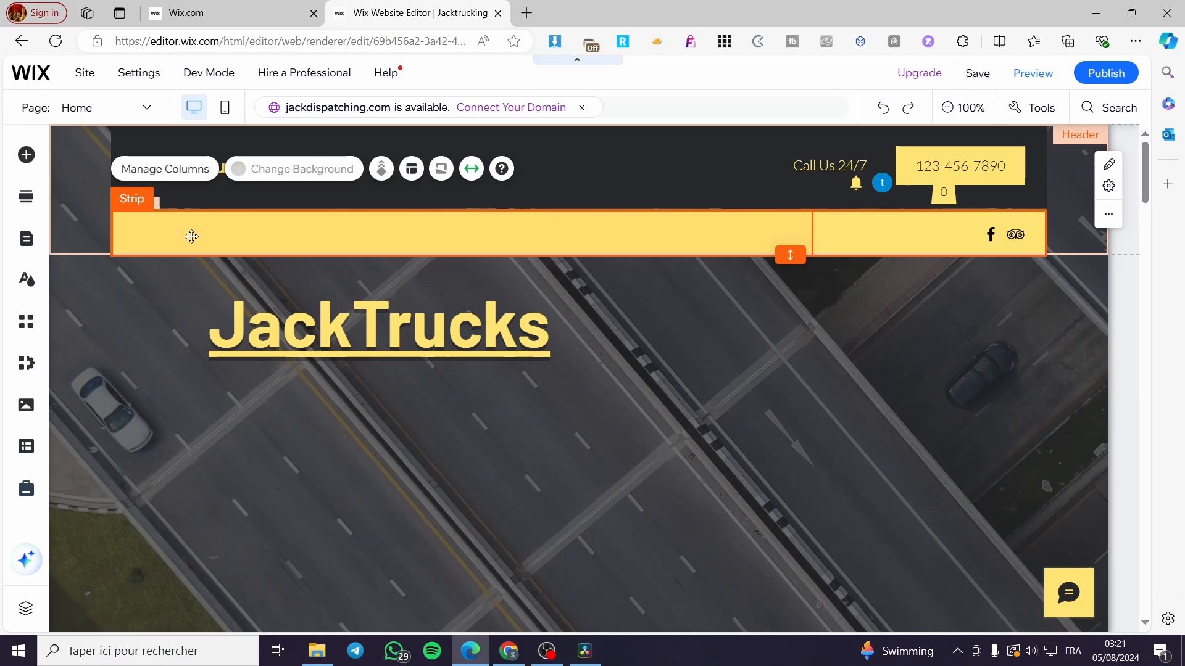
{"action": "mouse_move", "coordinate": [189, 239]}
{"action": "left_mouse_down"}
{"action": "mouse_move", "coordinate": [260, 273]}
{"action": "mouse_move", "coordinate": [253, 231]}
{"action": "left_mouse_up"}
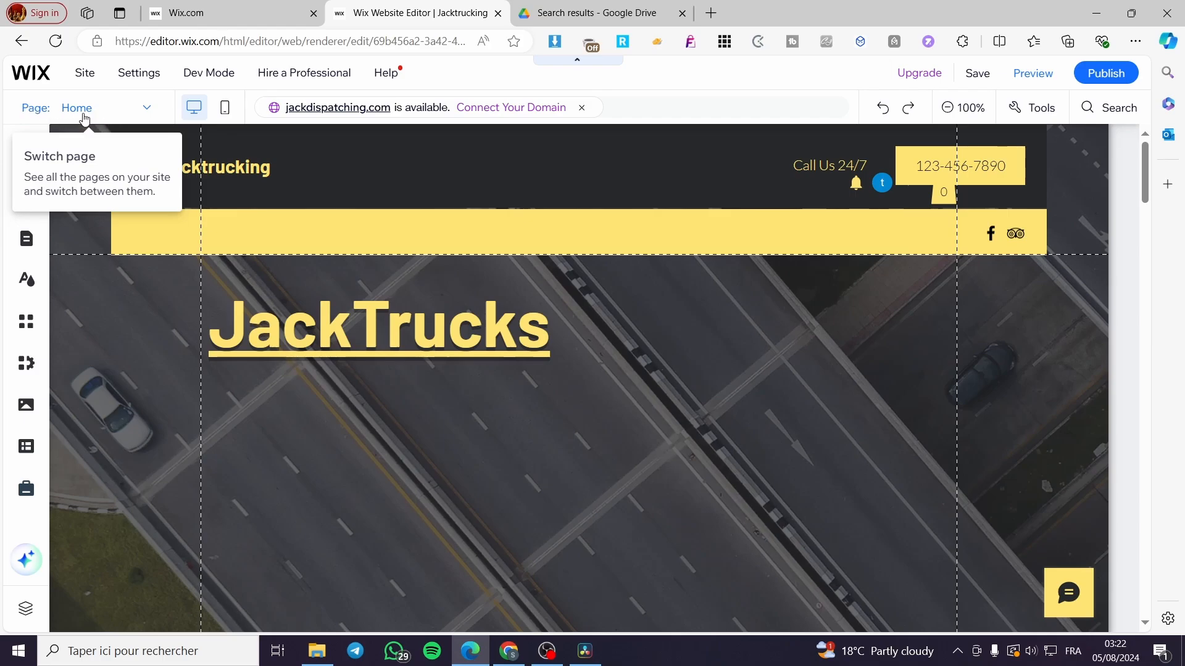
Step: Review the full list of site pages in the page switcher, from site pages to lightboxes
{"action": "left_click", "coordinate": [148, 110]}
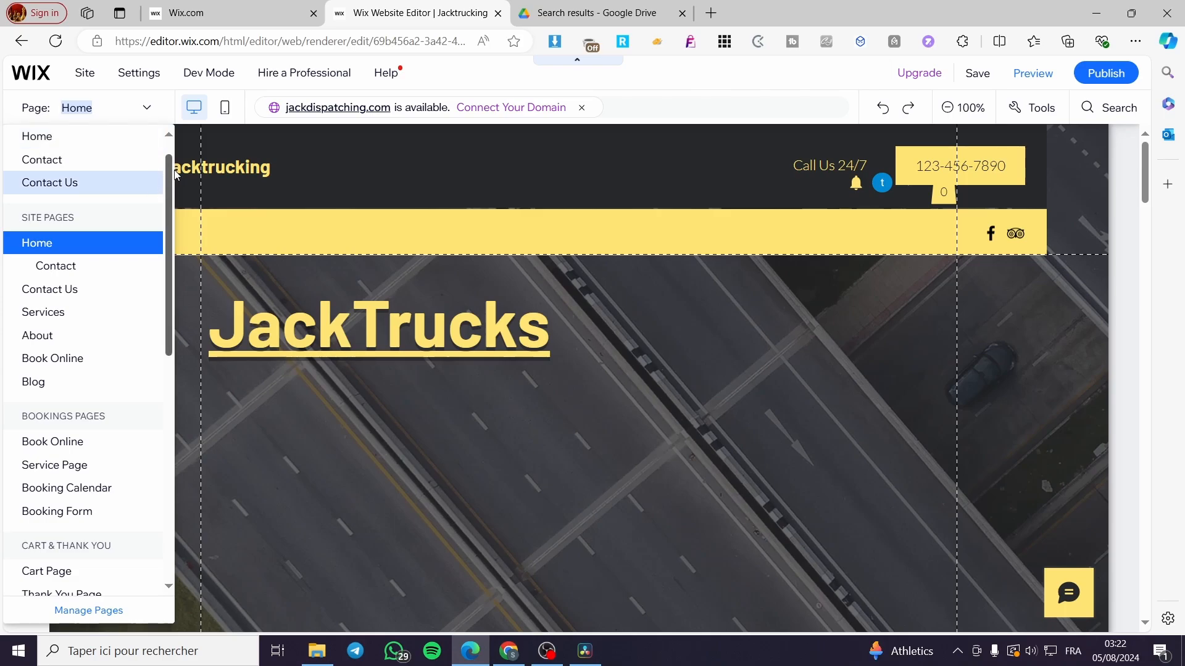
{"action": "scroll", "coordinate": [172, 152], "scroll_direction": "up", "scroll_amount": 1}
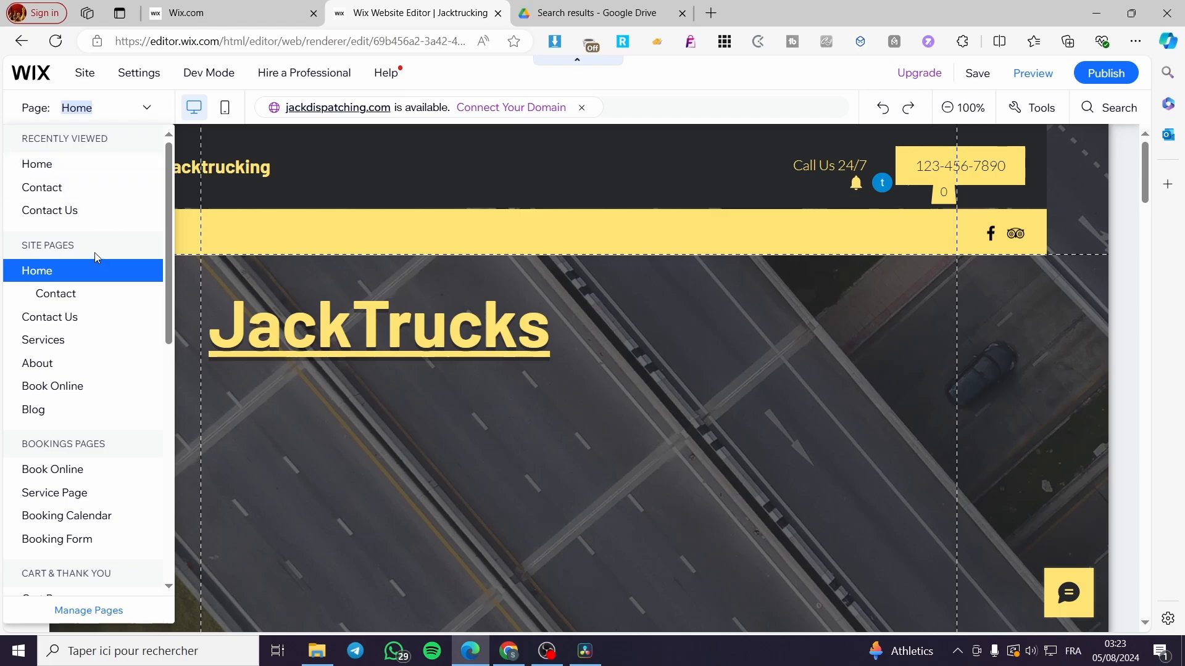
{"action": "scroll", "coordinate": [108, 376], "scroll_direction": "down", "scroll_amount": 4}
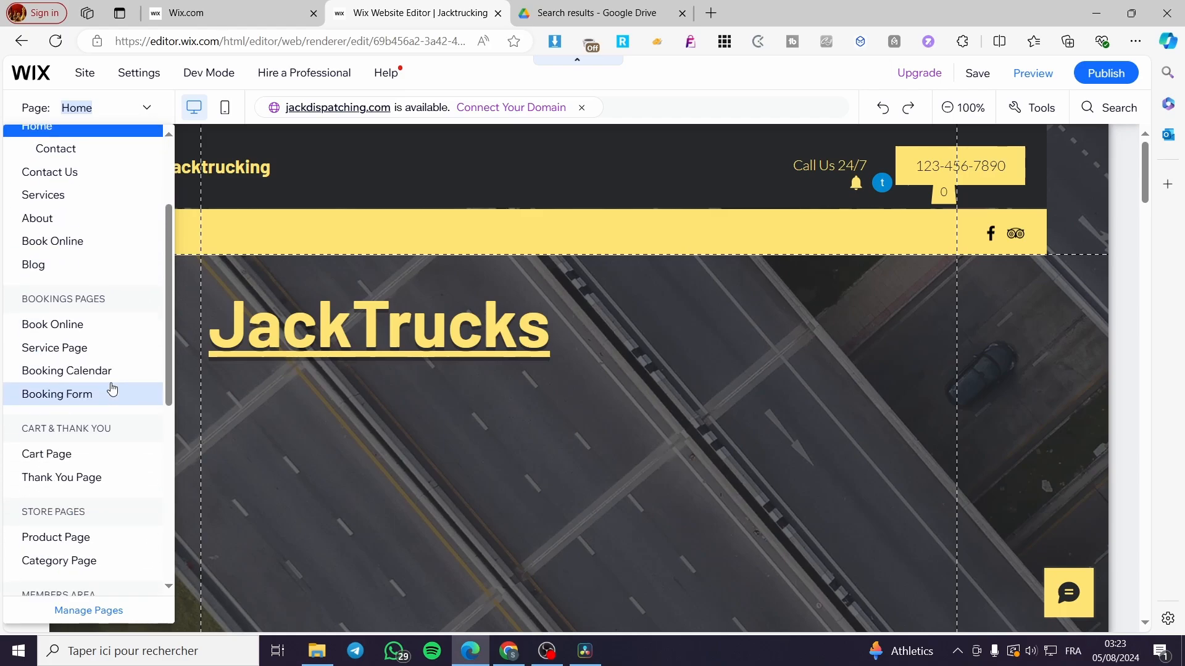
{"action": "scroll", "coordinate": [82, 425], "scroll_direction": "down", "scroll_amount": 5}
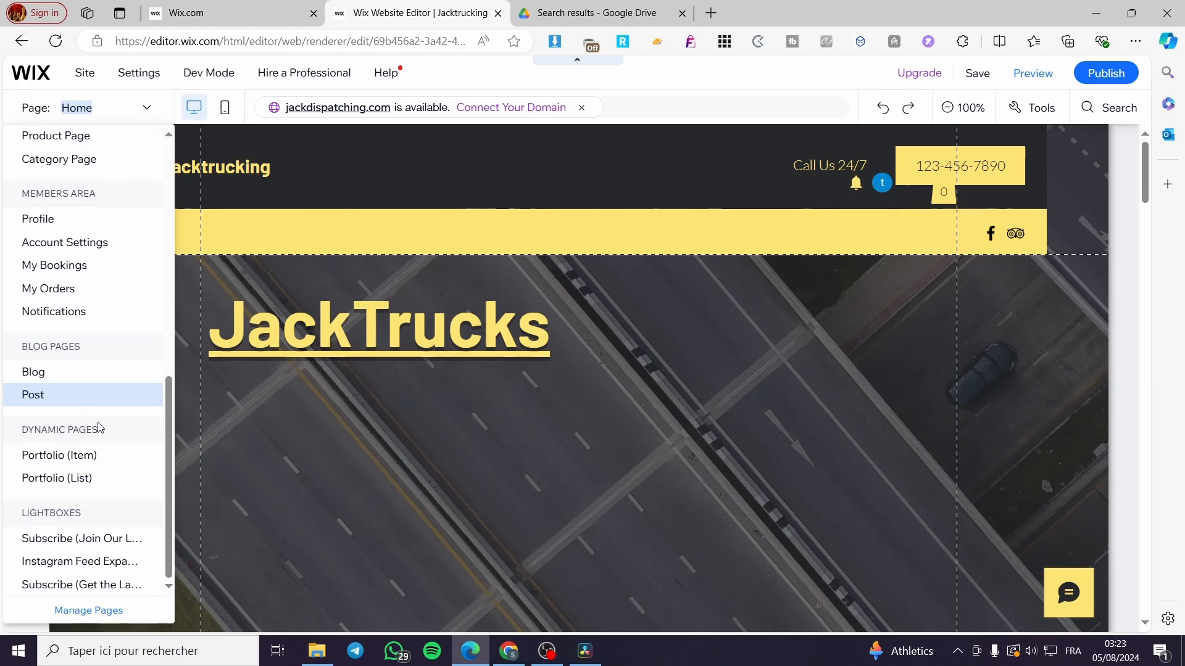
{"action": "left_click", "coordinate": [350, 137]}
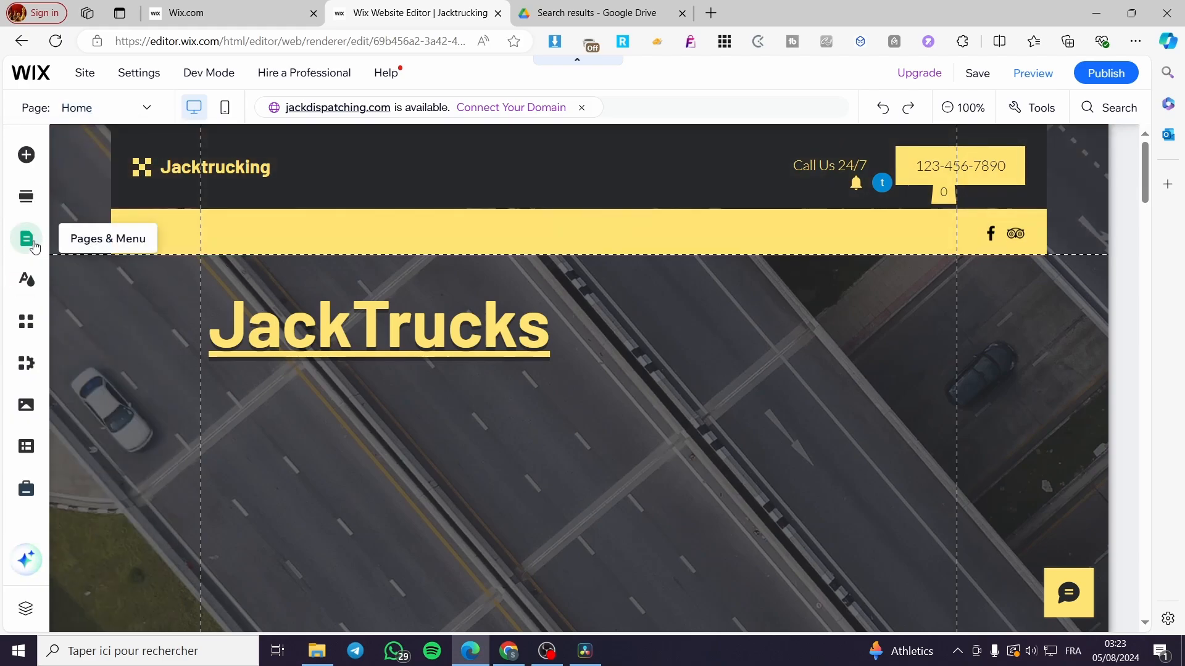
Step: Add a dropdown title named Dropdown to the site menu and nest the Shop and Services items under it
{"action": "left_click", "coordinate": [34, 247]}
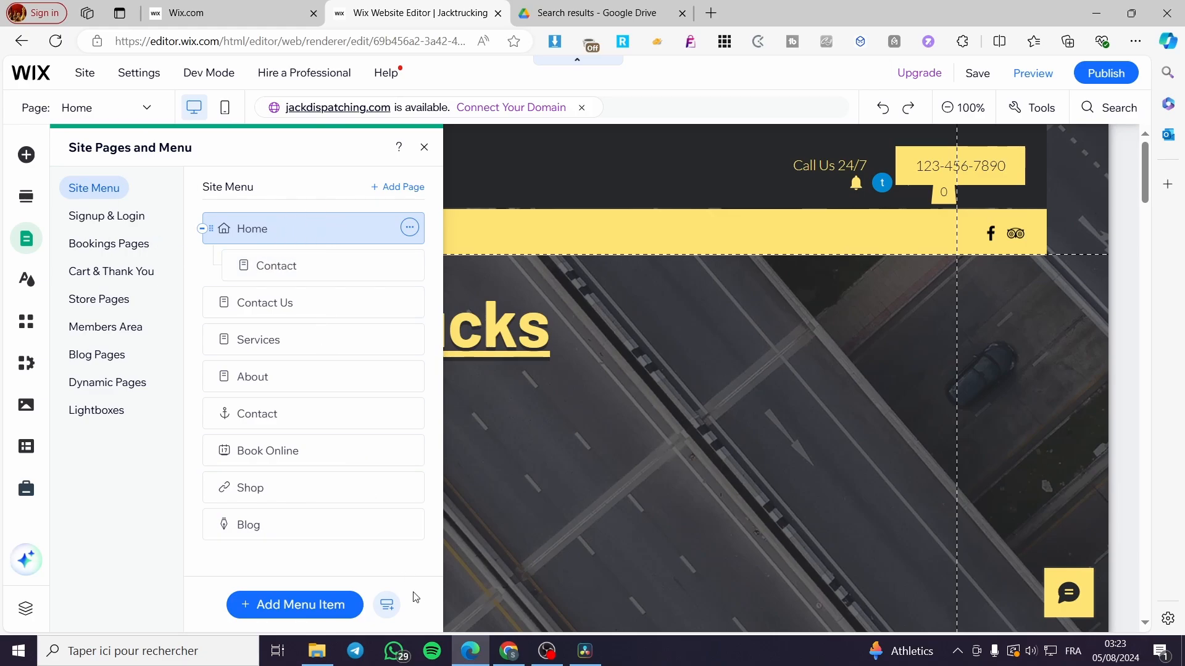
{"action": "left_click", "coordinate": [387, 606]}
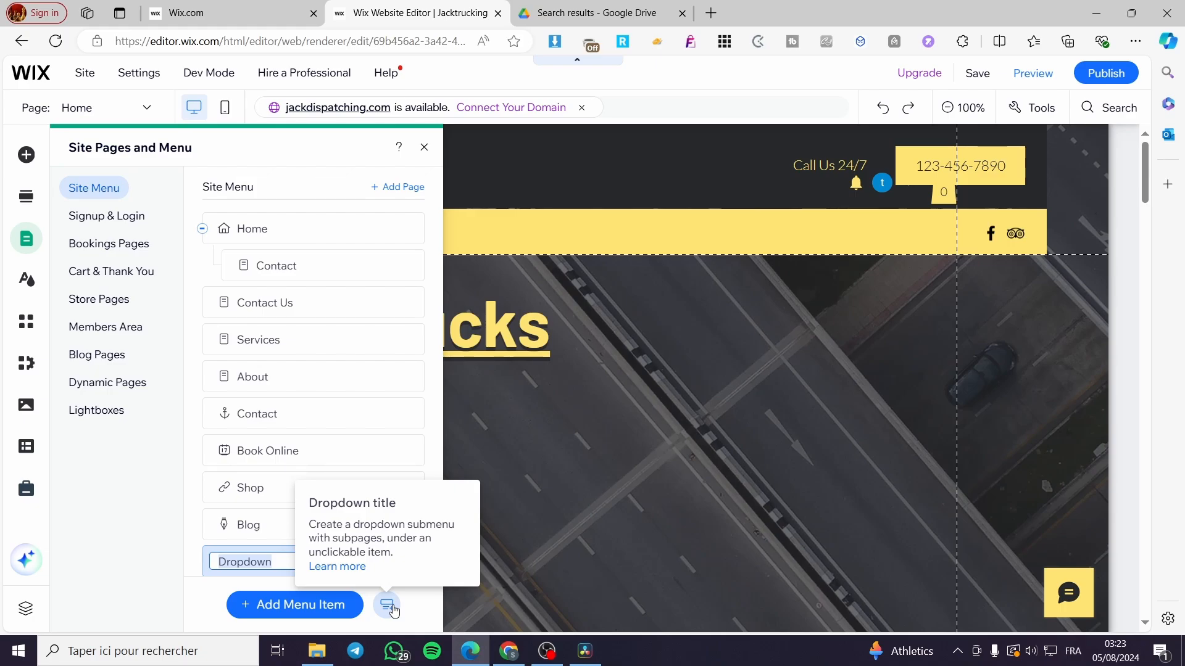
{"action": "scroll", "coordinate": [252, 544], "scroll_direction": "down", "scroll_amount": 1}
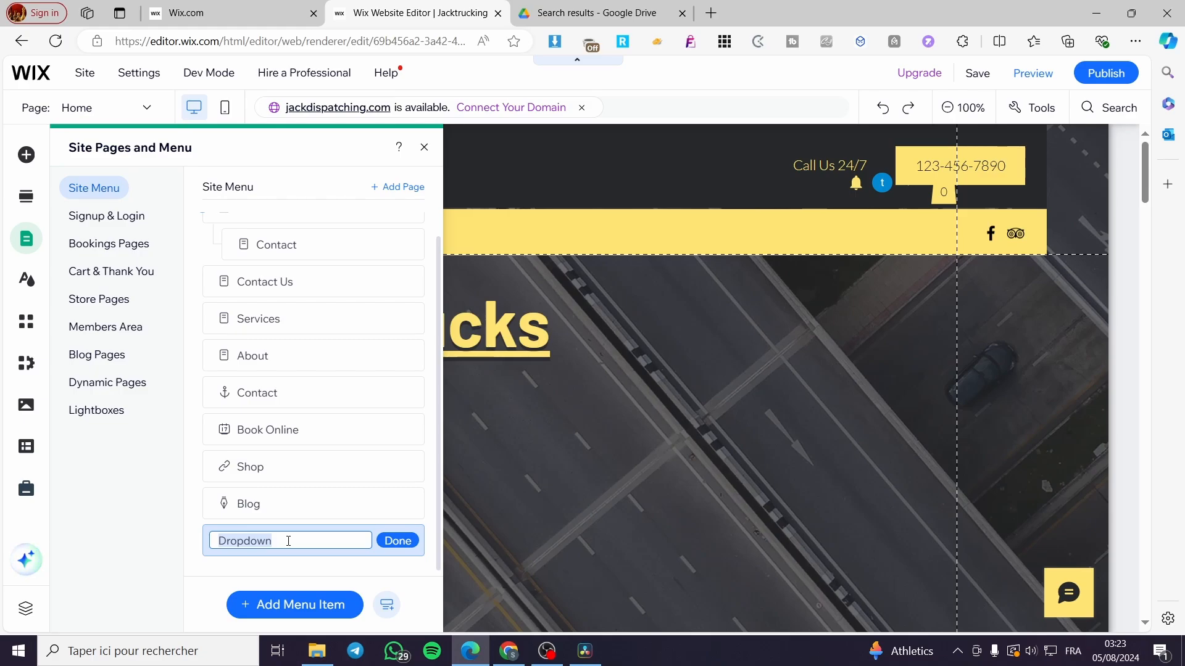
{"action": "left_click", "coordinate": [385, 545]}
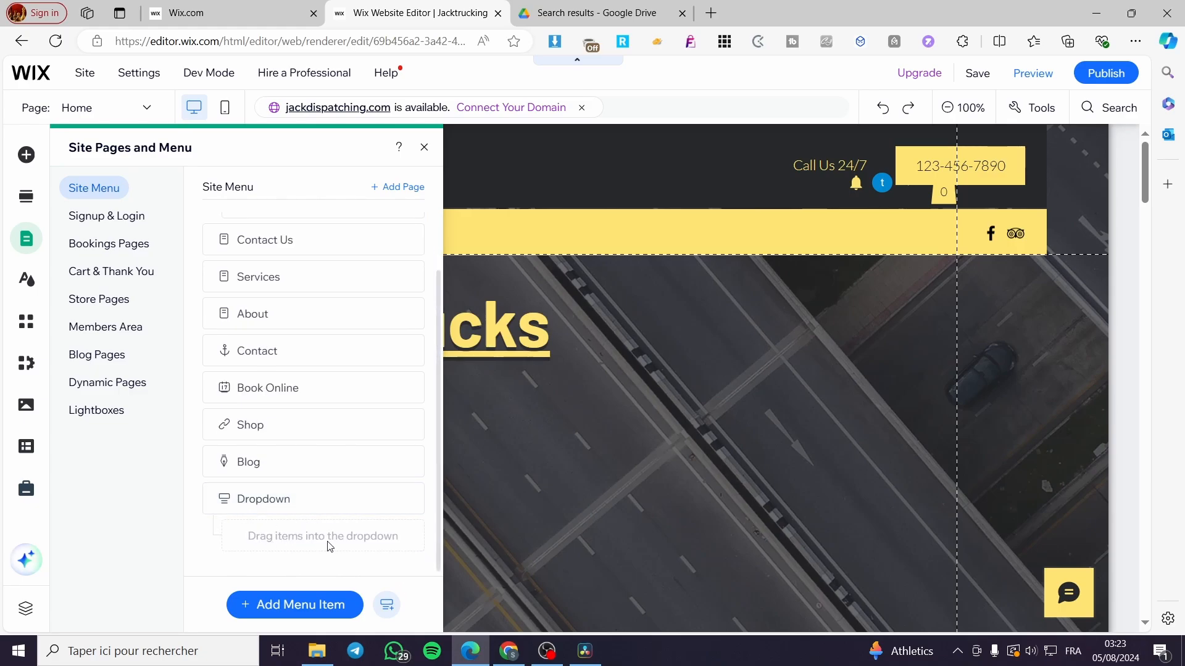
{"action": "left_click_drag", "start_coordinate": [259, 425], "coordinate": [292, 543]}
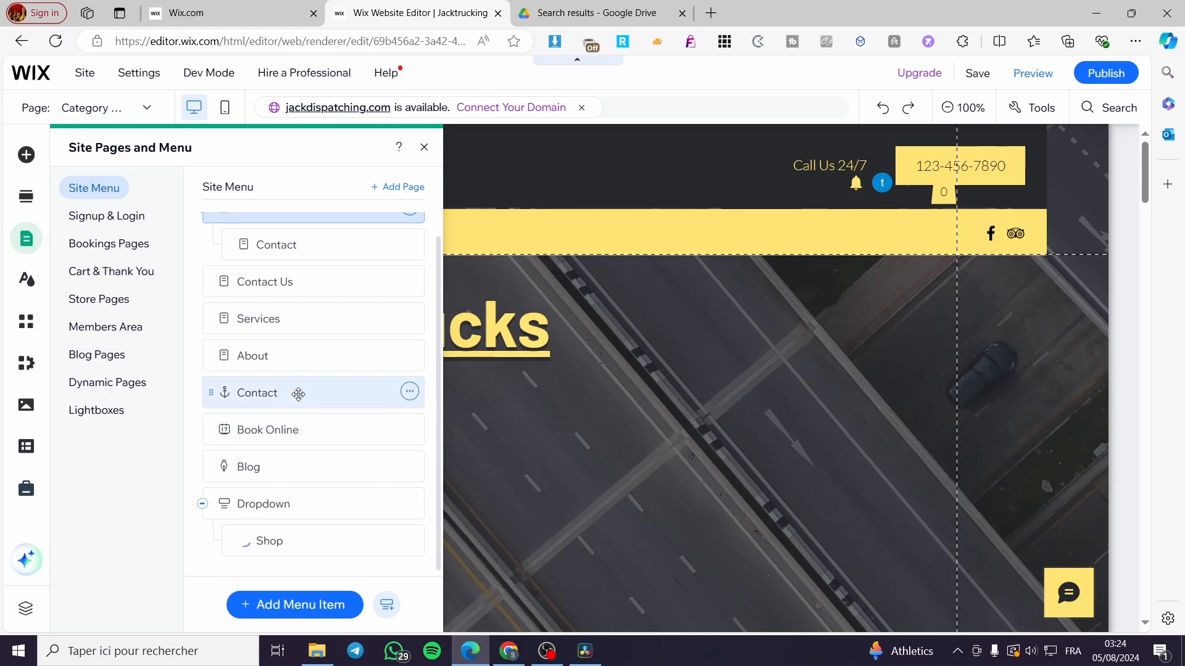
{"action": "left_click_drag", "start_coordinate": [276, 320], "coordinate": [421, 542]}
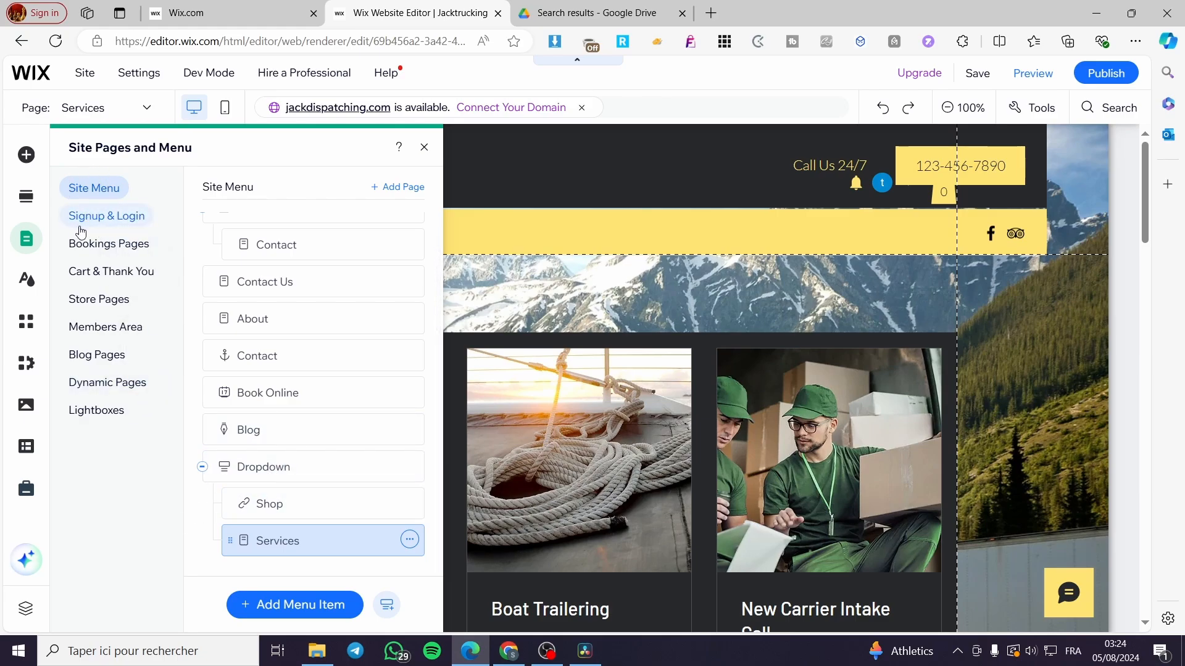
Step: Review the page categories from Signup & Login through Bookings, Cart, Store, Members Area, Blog and Dynamic Pages to Lightboxes
{"action": "left_click", "coordinate": [102, 227]}
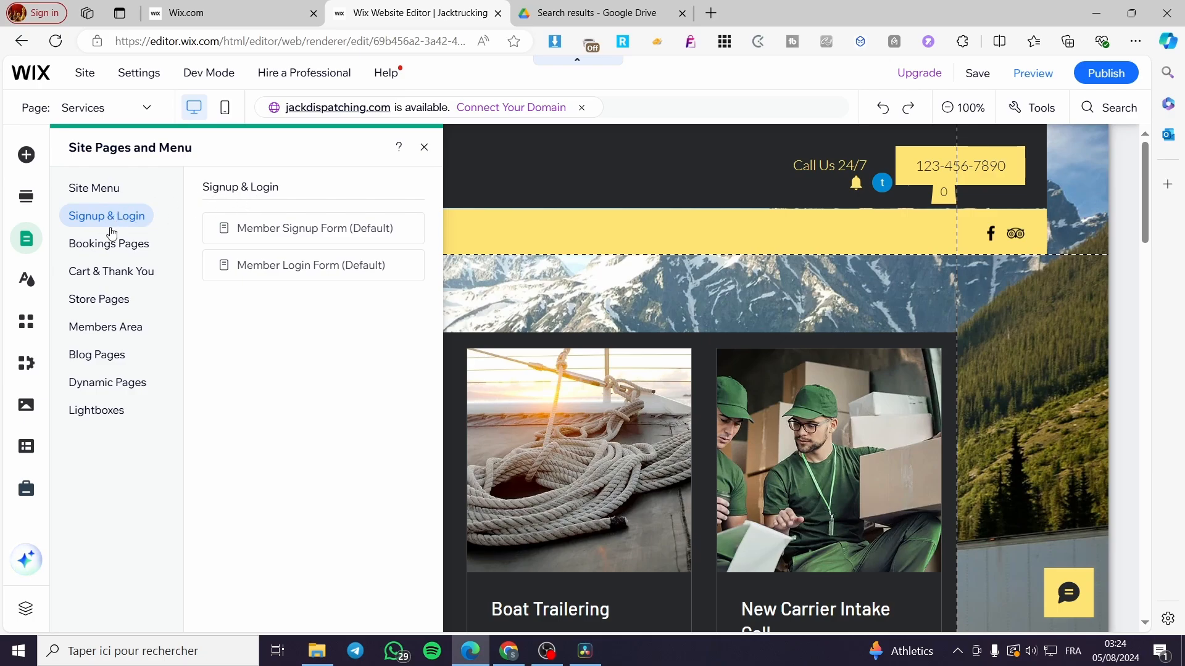
{"action": "left_click", "coordinate": [111, 249]}
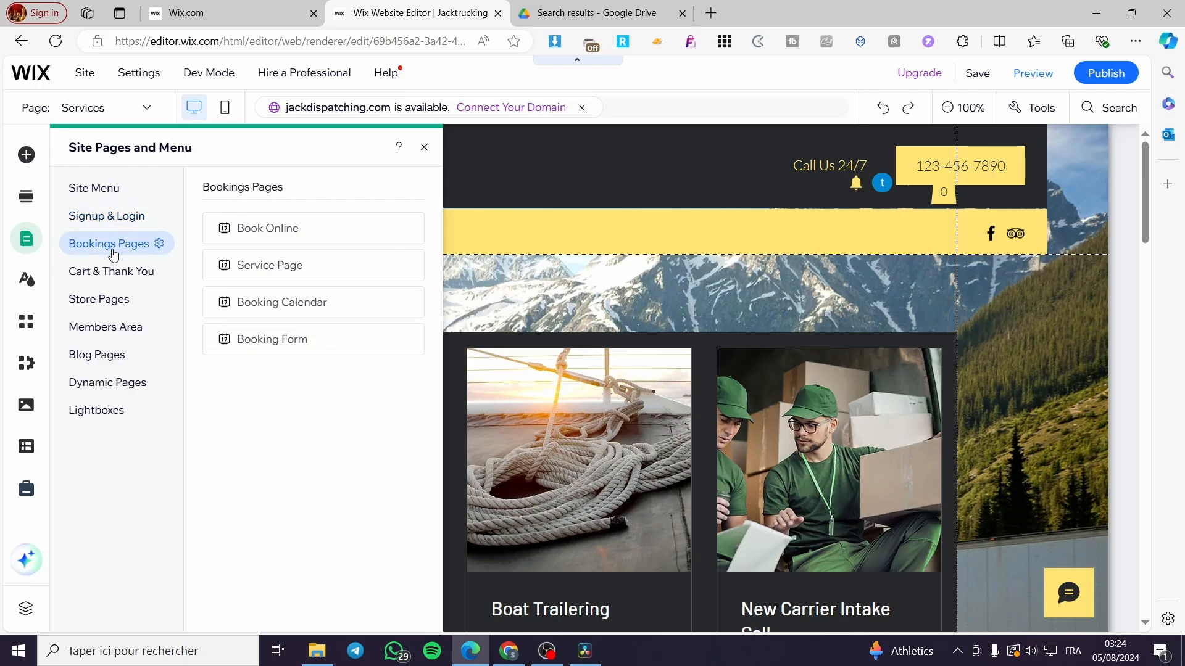
{"action": "left_click", "coordinate": [95, 283]}
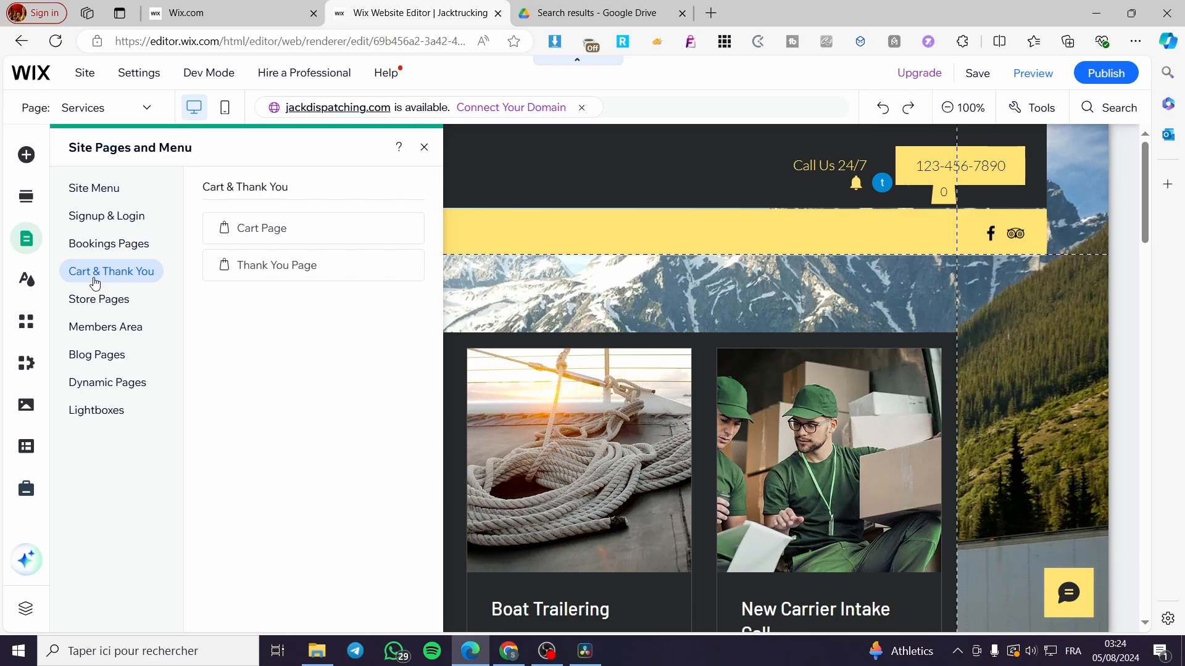
{"action": "left_click", "coordinate": [94, 312]}
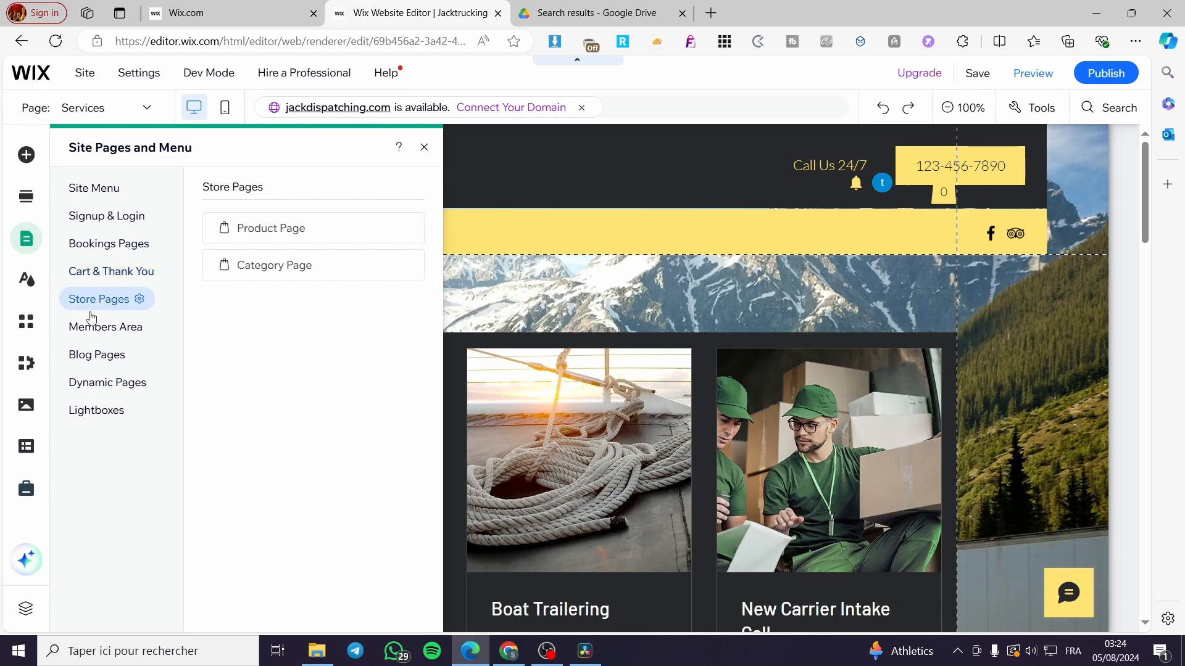
{"action": "left_click", "coordinate": [88, 326]}
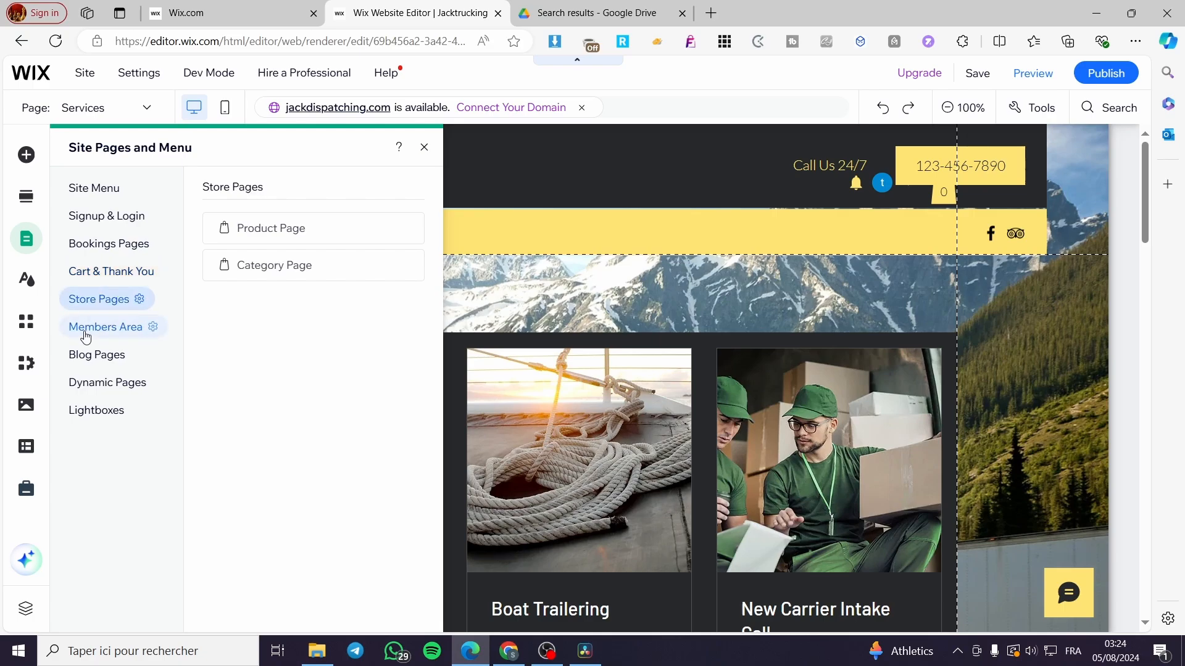
{"action": "left_click", "coordinate": [105, 364]}
{"action": "left_click", "coordinate": [105, 388]}
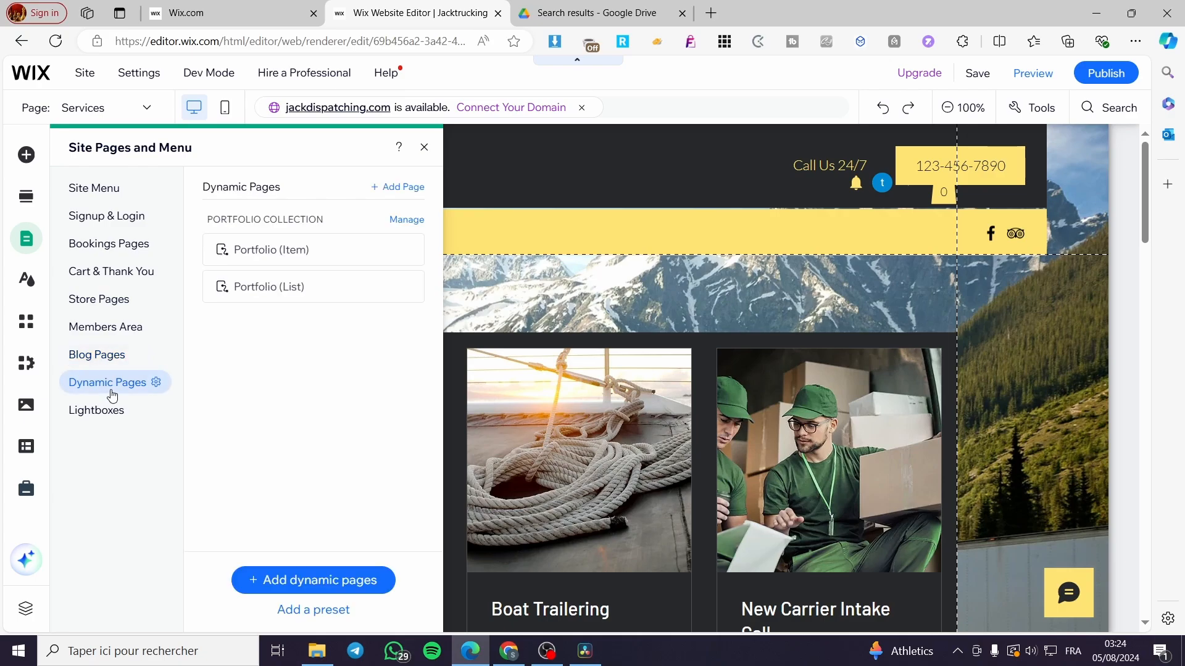
{"action": "left_click", "coordinate": [109, 417]}
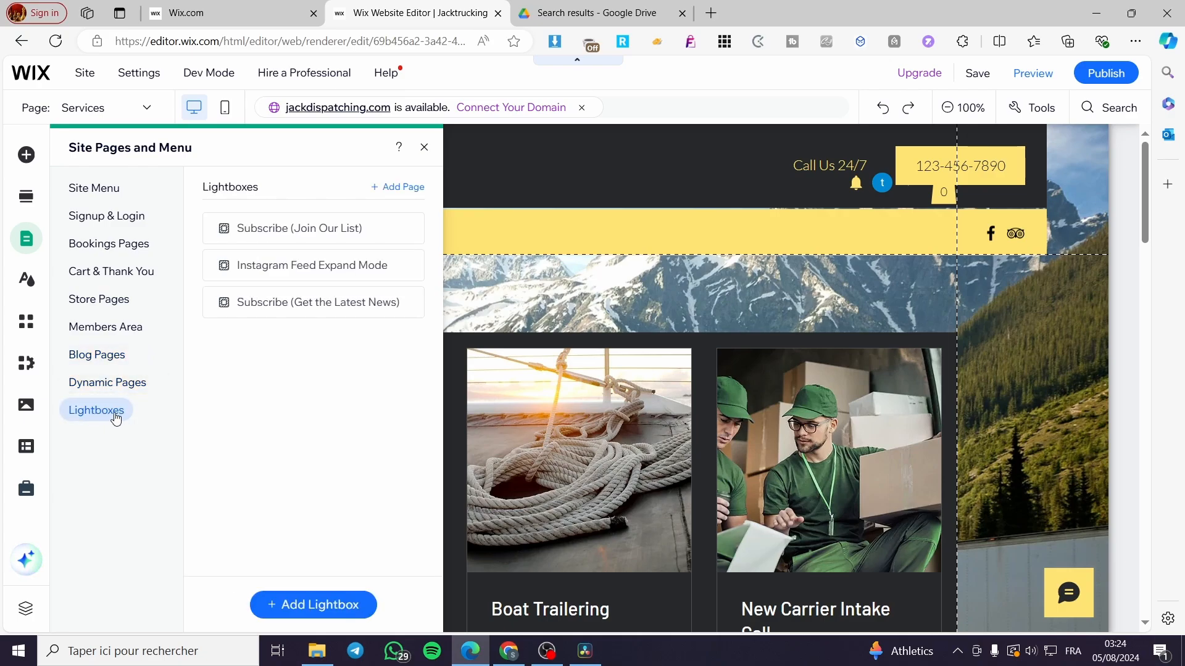
Step: Browse the interactive elements available to add and view the Welcome lightbox designs
{"action": "left_click", "coordinate": [24, 157]}
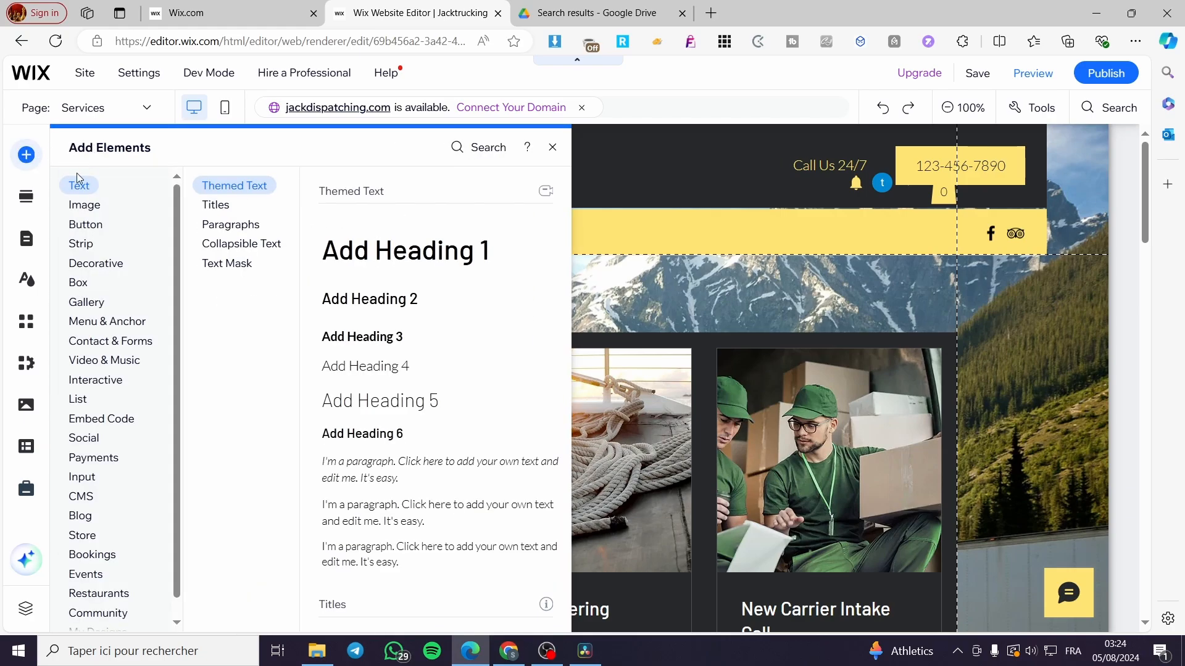
{"action": "left_click", "coordinate": [98, 383]}
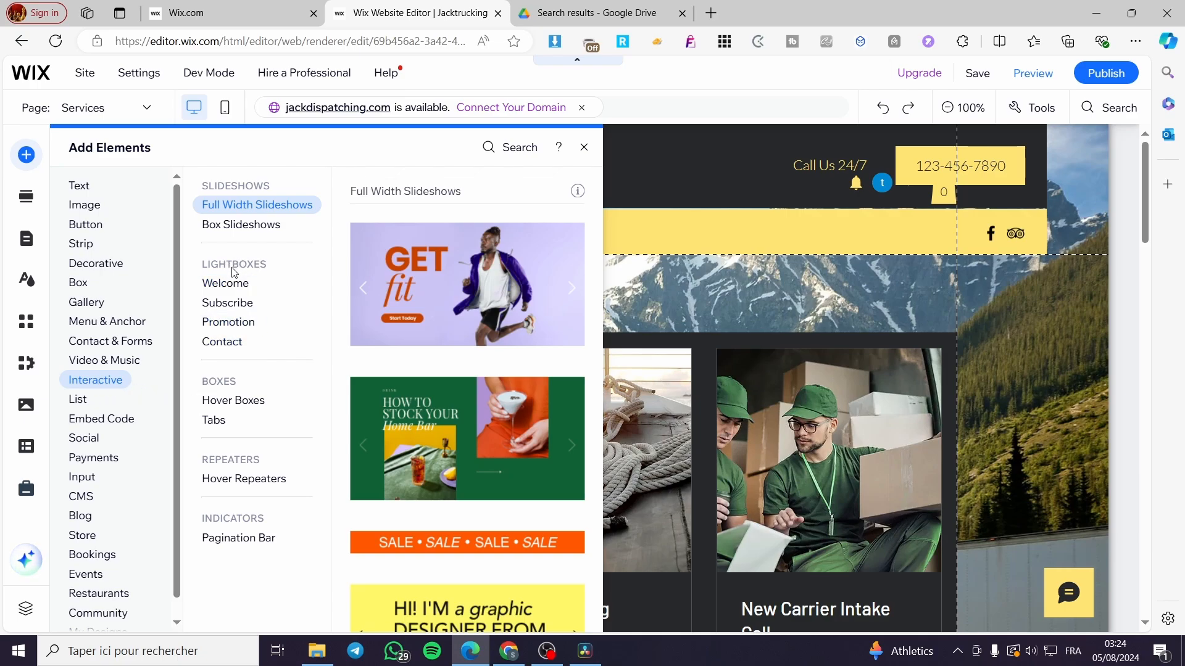
{"action": "left_click", "coordinate": [227, 285]}
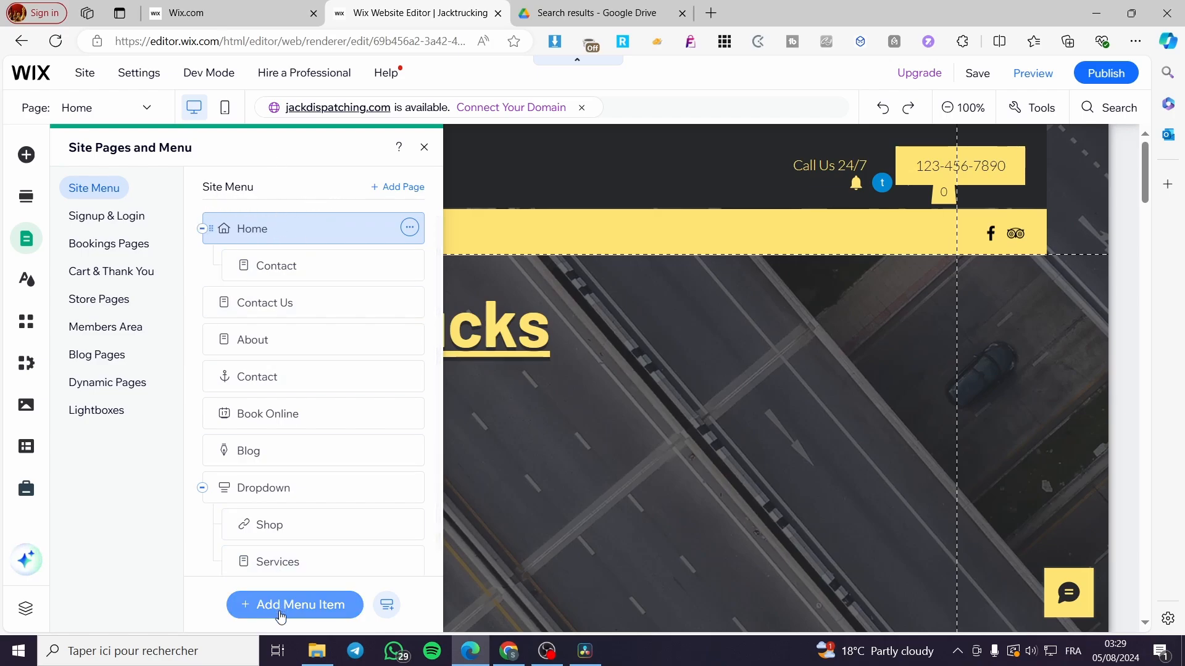
Step: Add a new blank page to the site menu and name it Test Page
{"action": "left_click", "coordinate": [330, 616]}
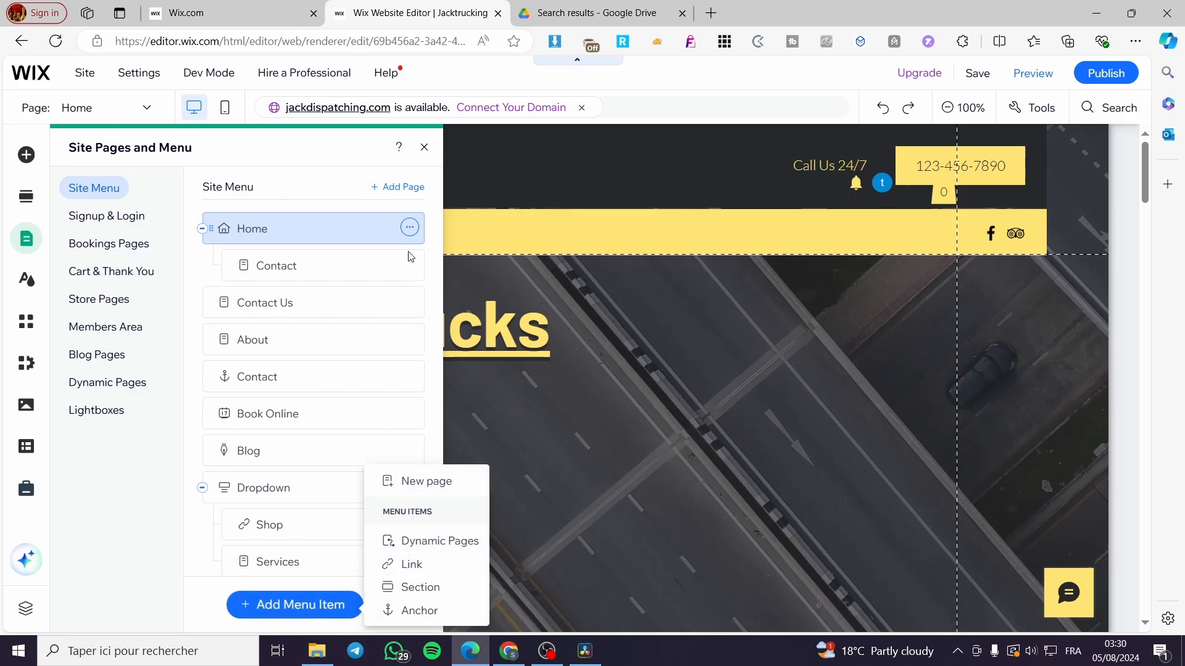
{"action": "left_click", "coordinate": [427, 483]}
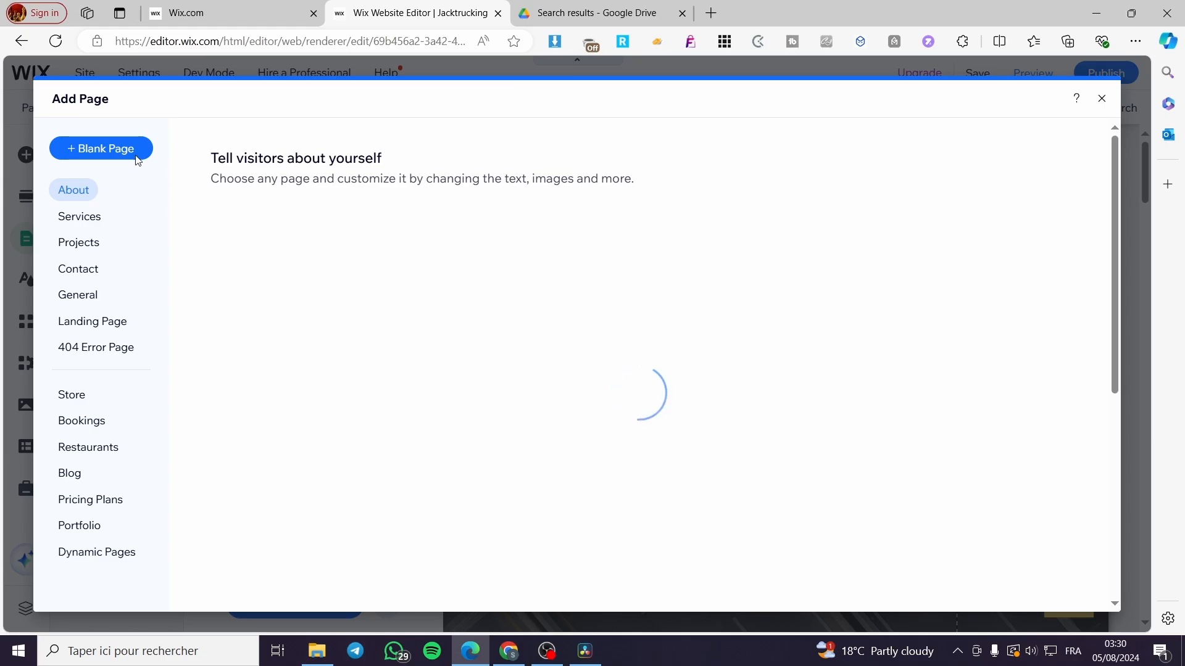
{"action": "right_click", "coordinate": [115, 153]}
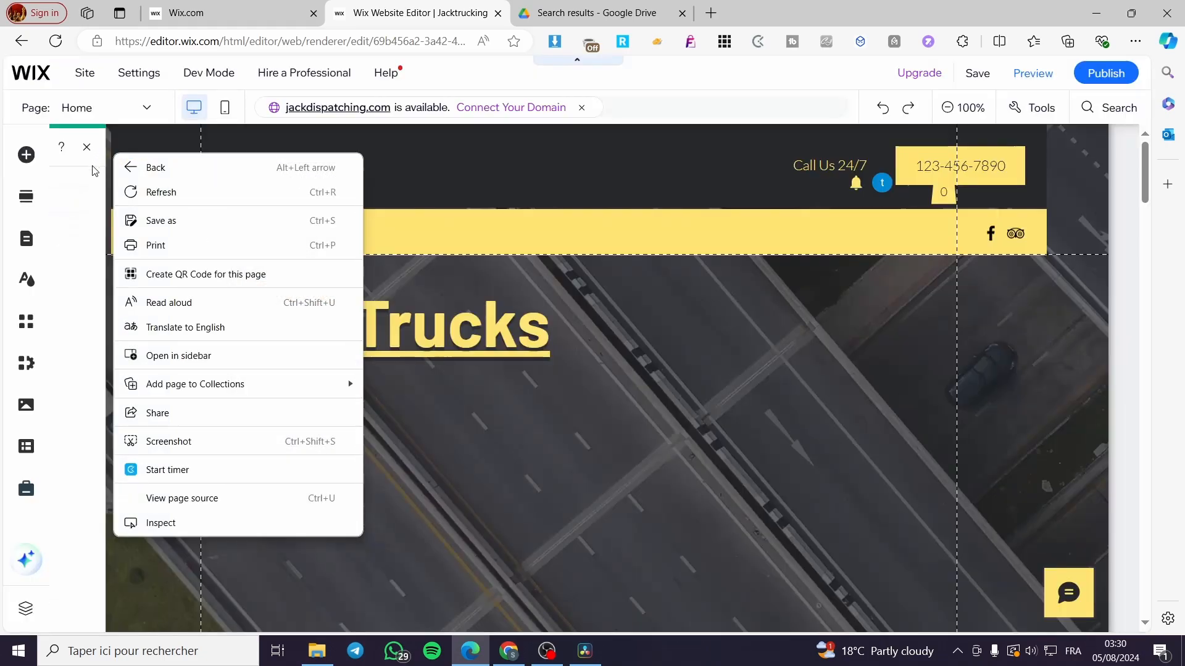
{"action": "left_click", "coordinate": [596, 160]}
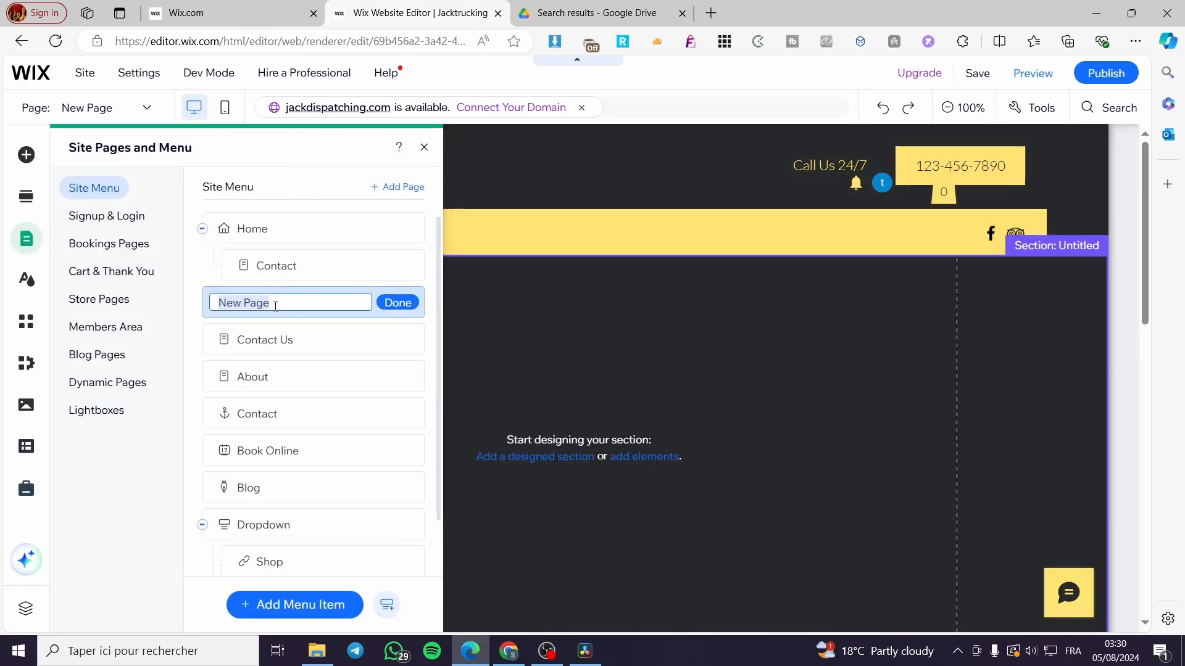
{"action": "type", "text": "Tes"}
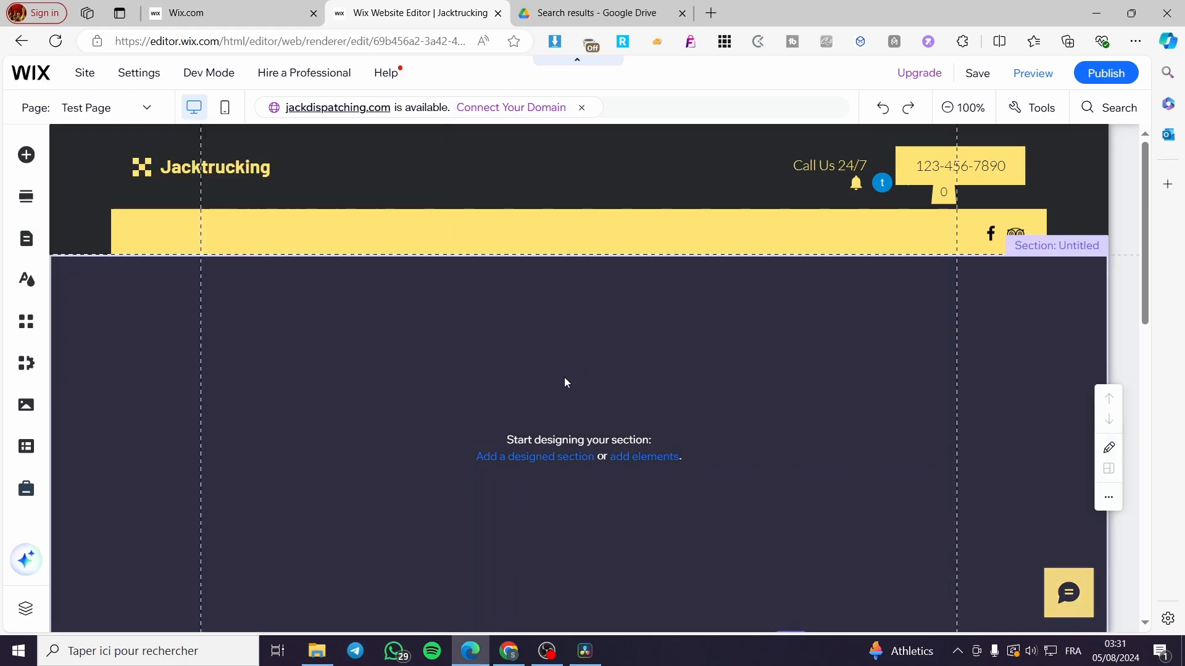
Step: Delete the yellow "Order Your Taxi Now!" strip from the footer of the Test Page
{"action": "scroll", "coordinate": [565, 376], "scroll_direction": "down", "scroll_amount": 6}
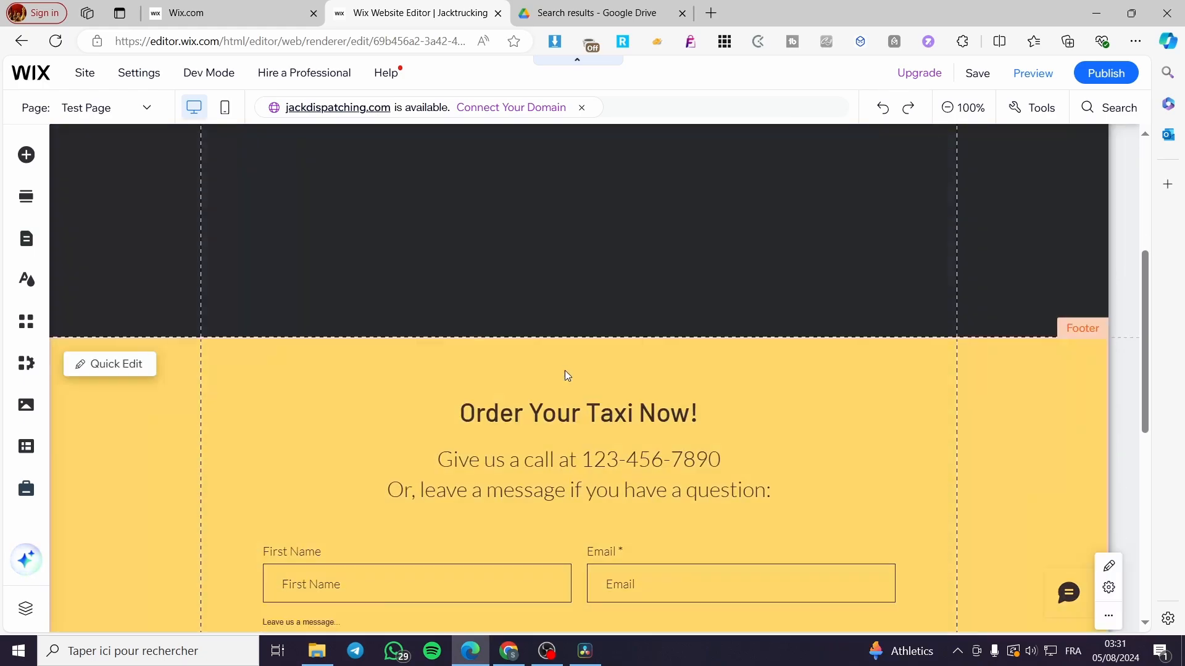
{"action": "scroll", "coordinate": [592, 371], "scroll_direction": "down", "scroll_amount": 3}
{"action": "scroll", "coordinate": [666, 379], "scroll_direction": "up", "scroll_amount": 5}
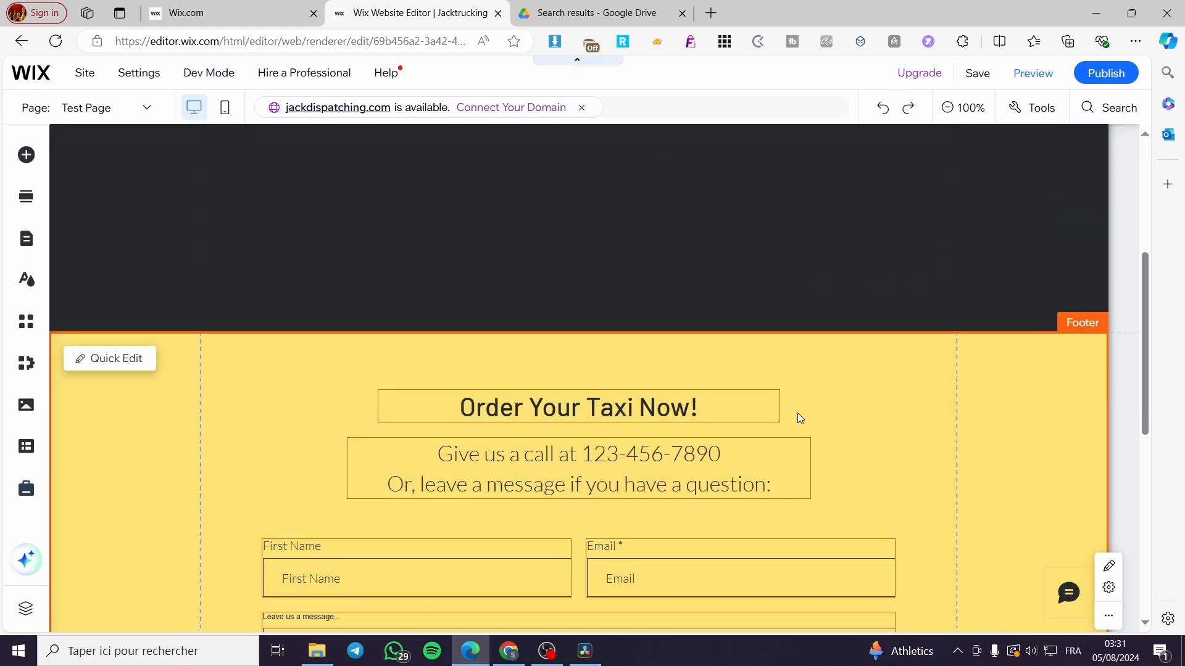
{"action": "key", "text": "Delete"}
{"action": "left_click", "coordinate": [668, 367]}
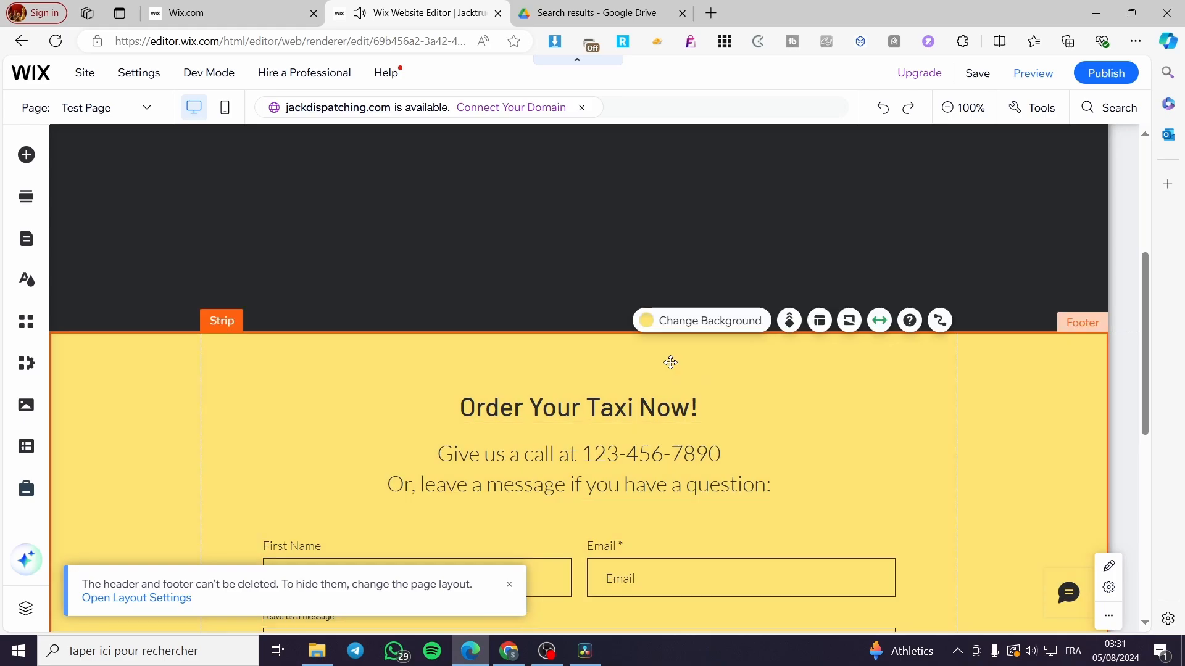
{"action": "key", "text": "Delete"}
{"action": "scroll", "coordinate": [648, 379], "scroll_direction": "down", "scroll_amount": 4}
{"action": "key", "text": "ctrl+z"}
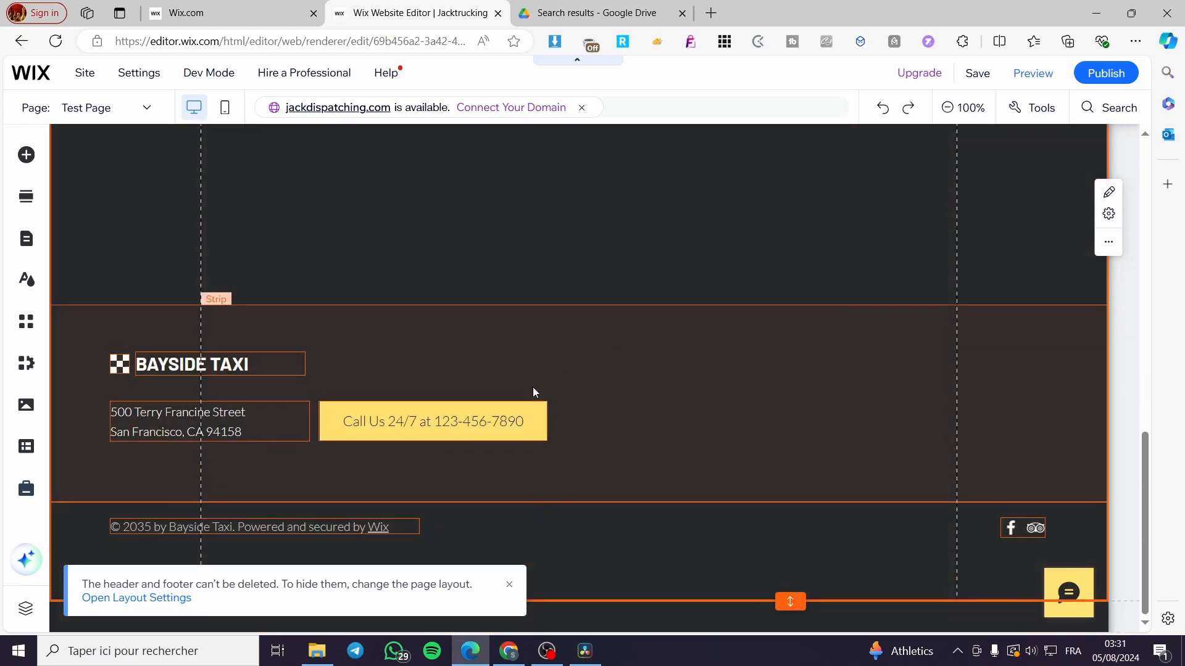
Step: Delete the call button, address, Bayside Taxi title and the strip that holds them from the footer
{"action": "left_click", "coordinate": [444, 410]}
{"action": "key", "text": "Delete"}
{"action": "left_click", "coordinate": [250, 415]}
{"action": "key", "text": "Delete"}
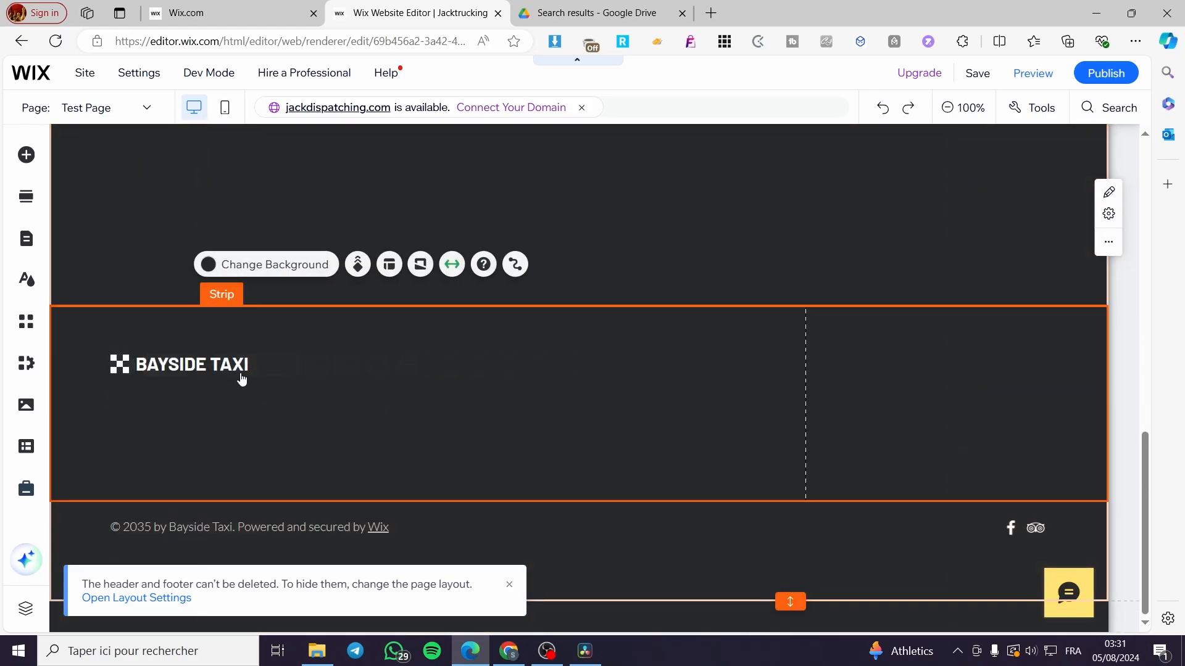
{"action": "left_click", "coordinate": [218, 365]}
{"action": "key", "text": "Delete"}
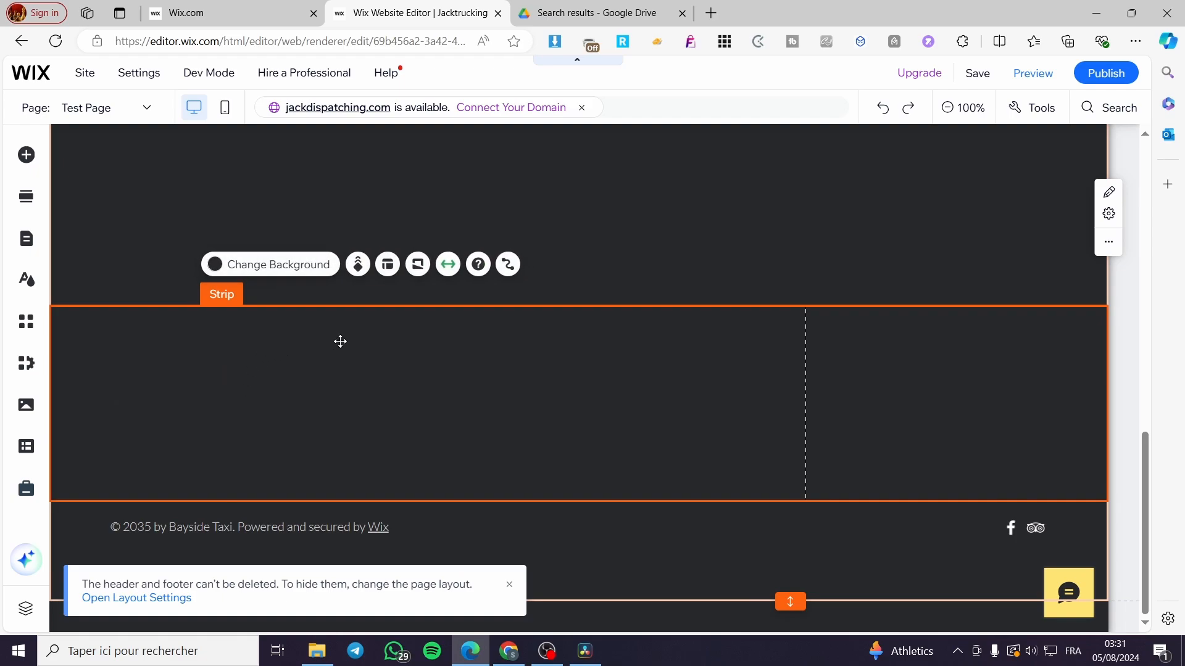
{"action": "key", "text": "Delete"}
{"action": "left_click", "coordinate": [410, 479]}
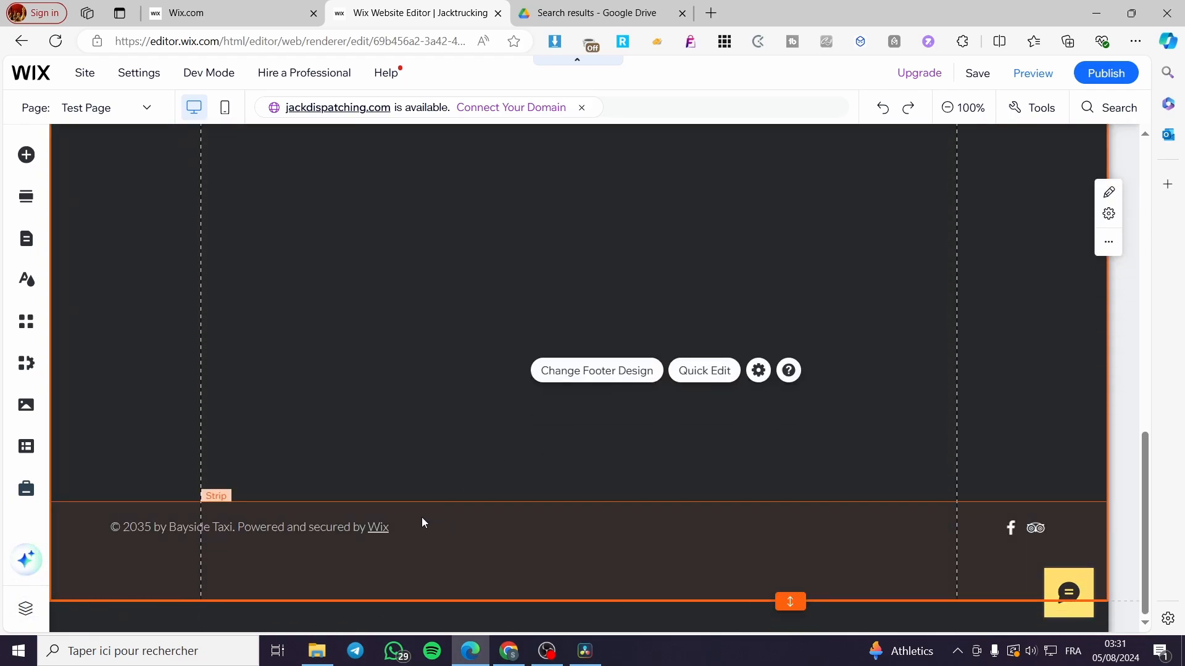
Step: Look over the empty section and browse the section designs and the image, button, strip and decorative elements available to add
{"action": "scroll", "coordinate": [509, 438], "scroll_direction": "up", "scroll_amount": 5}
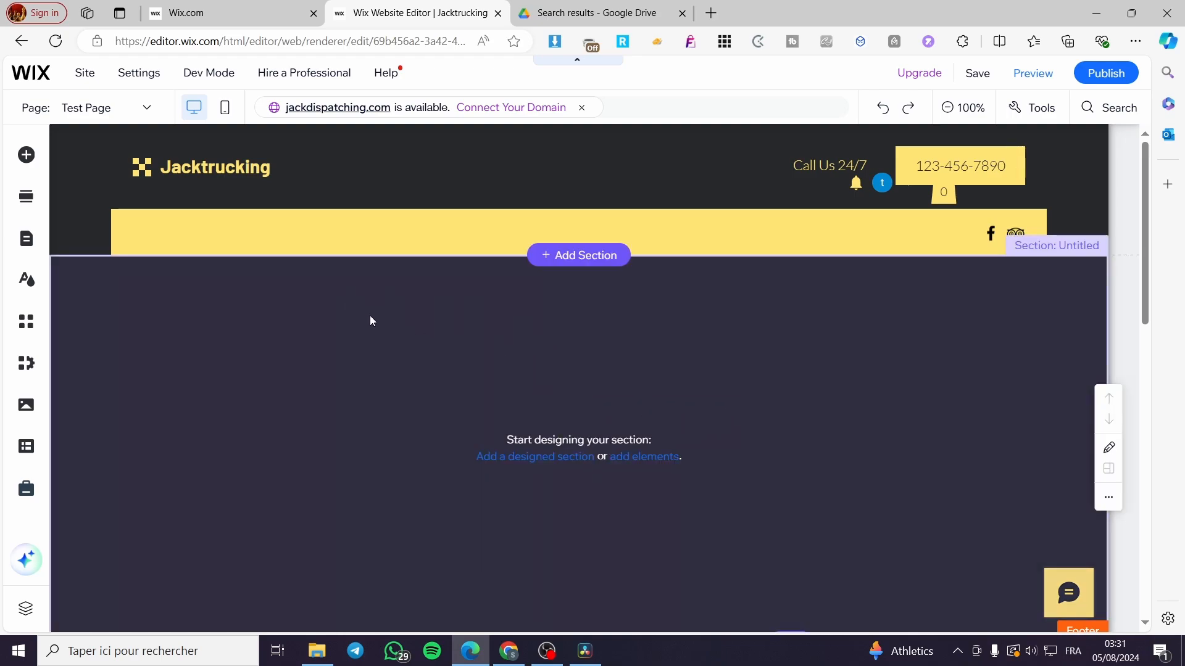
{"action": "left_click", "coordinate": [536, 356]}
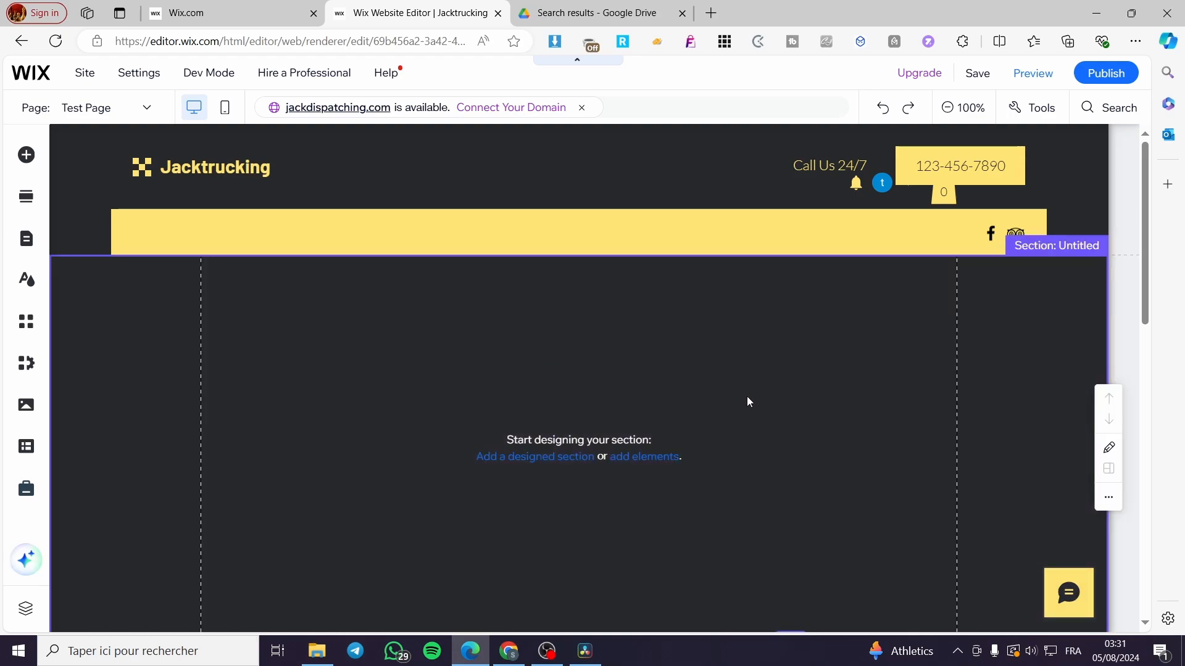
{"action": "scroll", "coordinate": [858, 465], "scroll_direction": "down", "scroll_amount": 1}
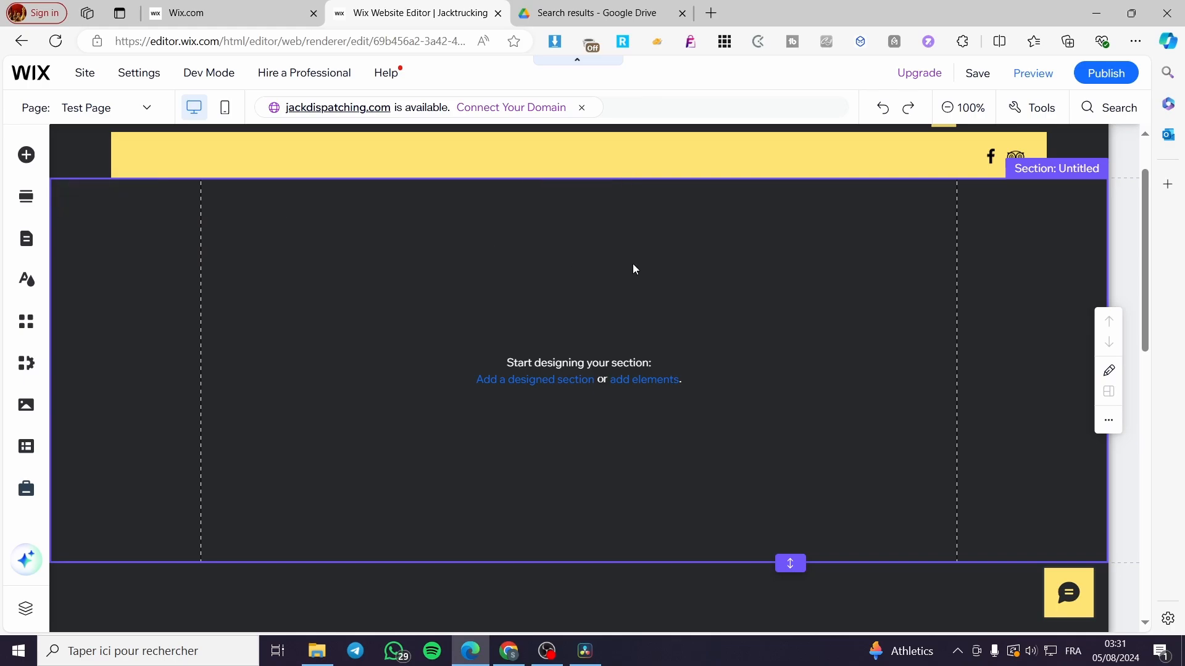
{"action": "left_click", "coordinate": [26, 198]}
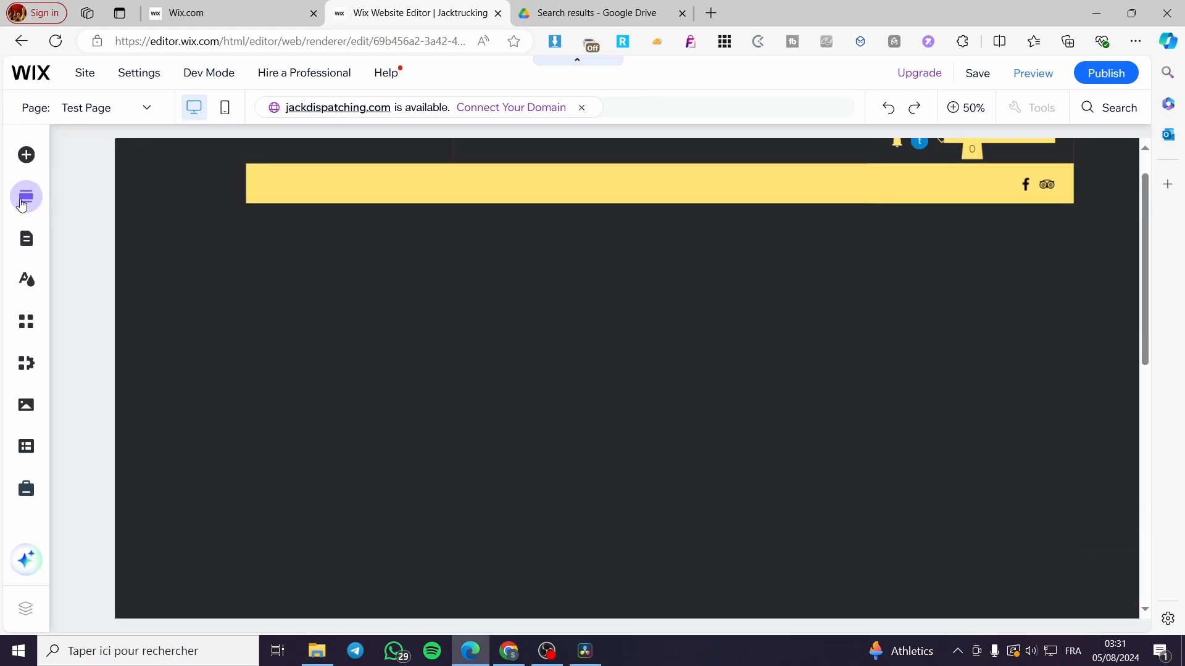
{"action": "left_click", "coordinate": [422, 149]}
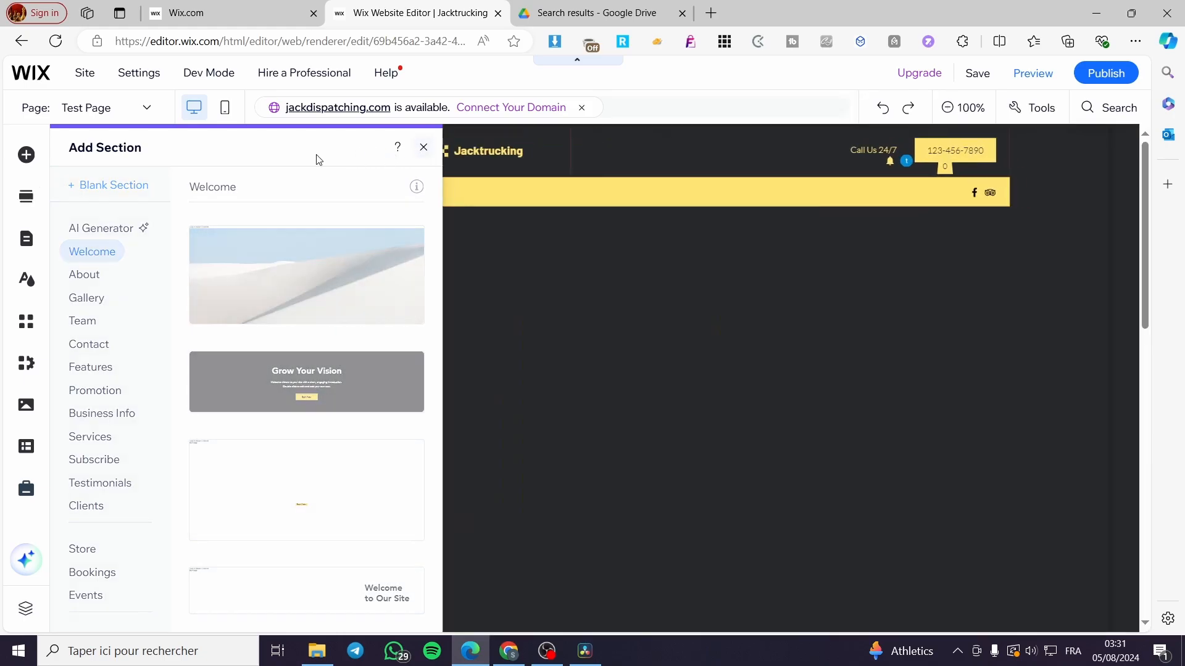
{"action": "left_click", "coordinate": [27, 156]}
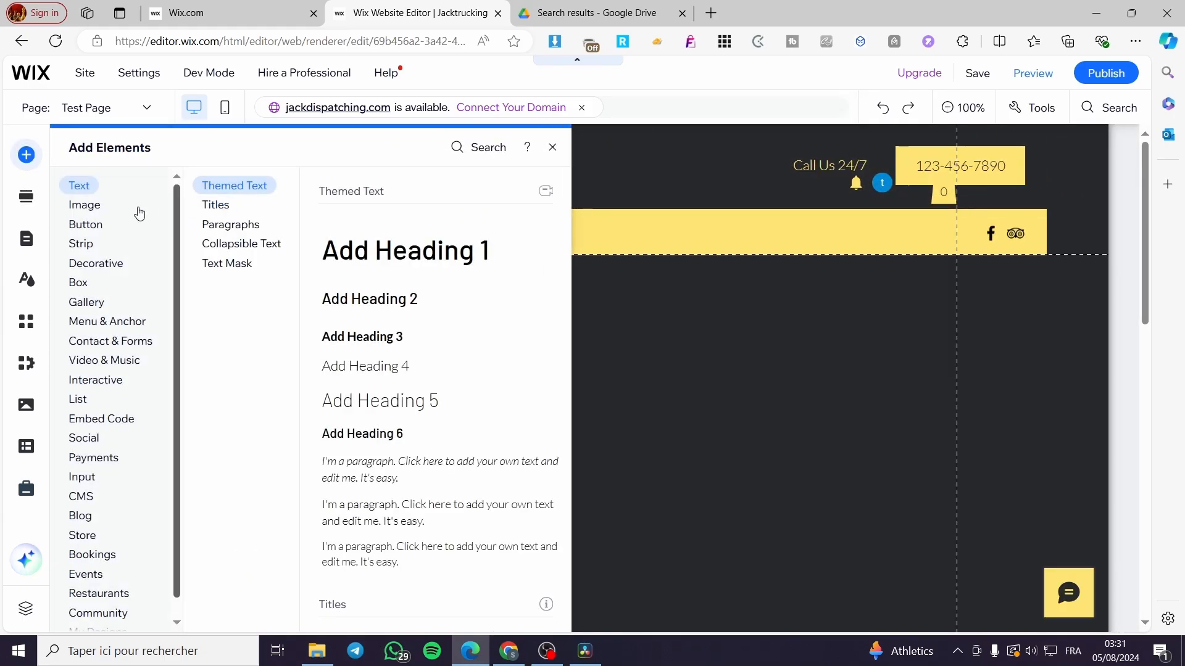
{"action": "left_click", "coordinate": [99, 204]}
{"action": "left_click", "coordinate": [93, 225]}
{"action": "left_click", "coordinate": [101, 246]}
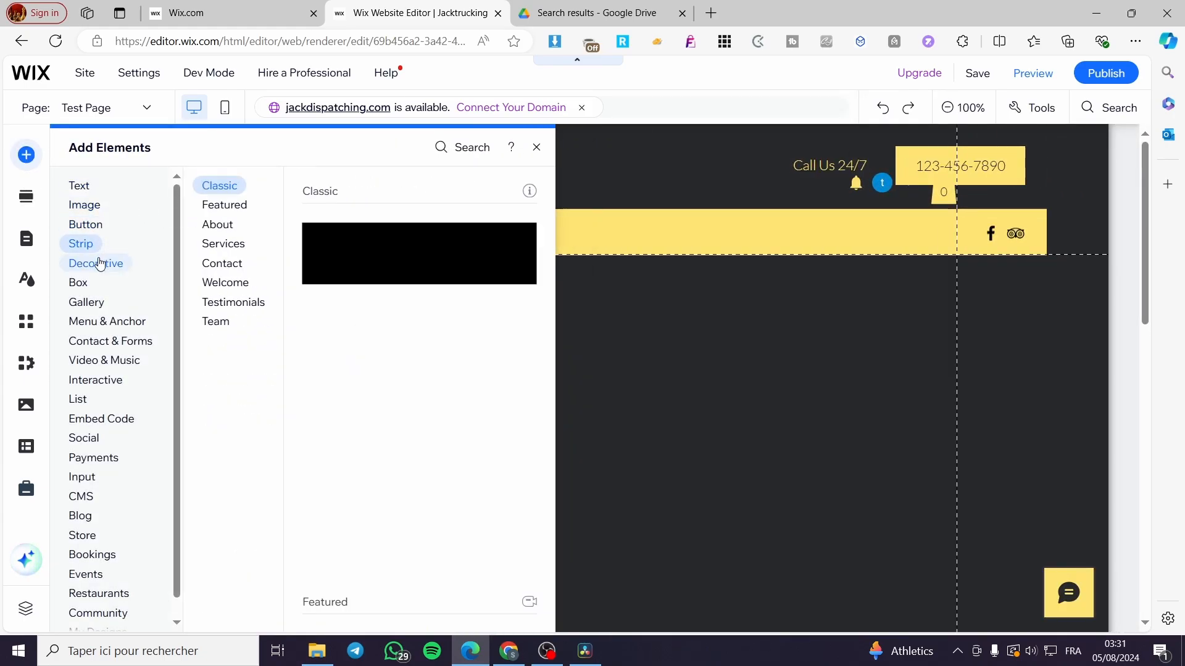
{"action": "left_click", "coordinate": [98, 264]}
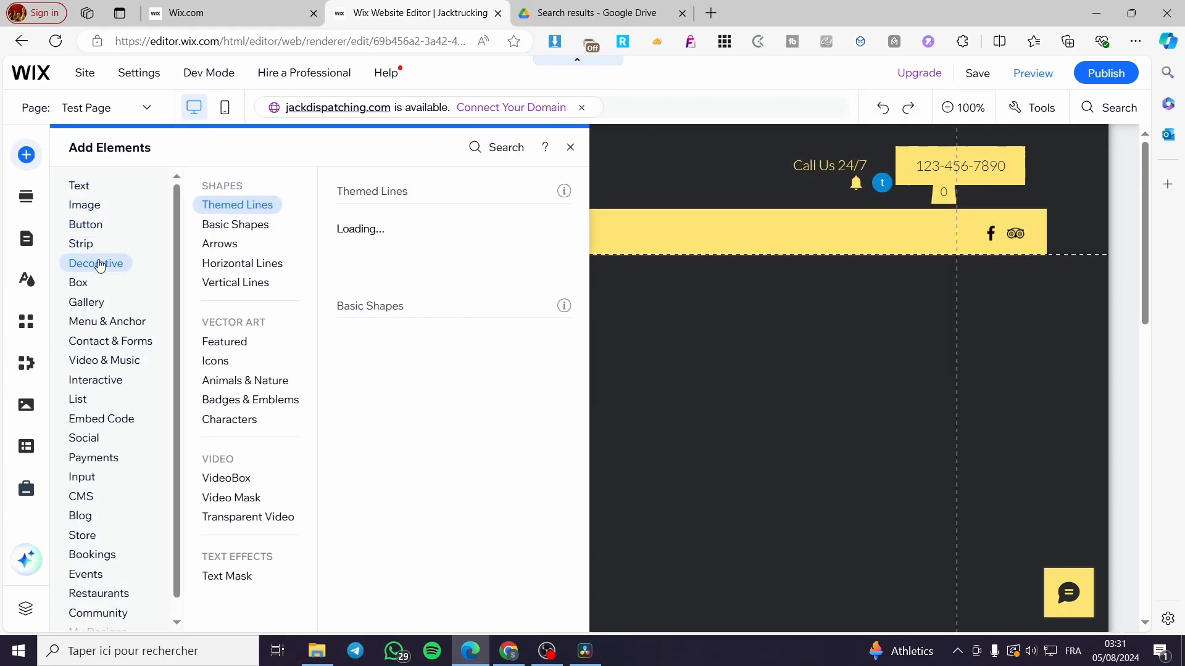
Step: Add the first Testimonials section design, the white single-quote slideshow, to the Test Page
{"action": "left_click", "coordinate": [28, 199]}
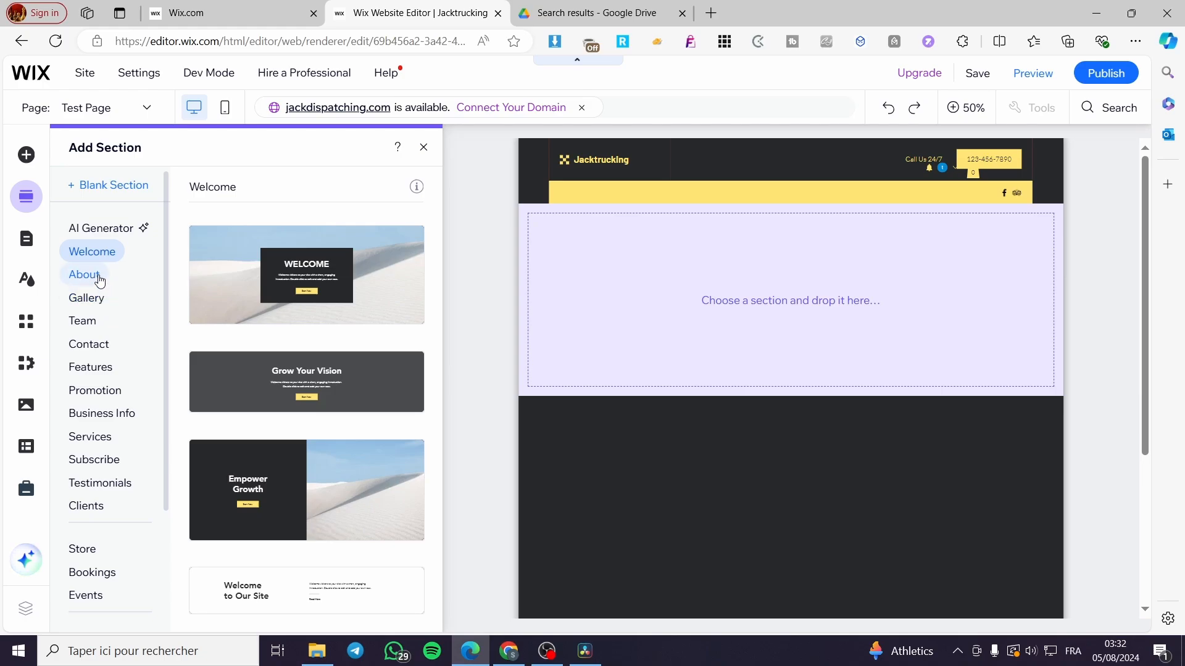
{"action": "scroll", "coordinate": [100, 290], "scroll_direction": "down", "scroll_amount": 3}
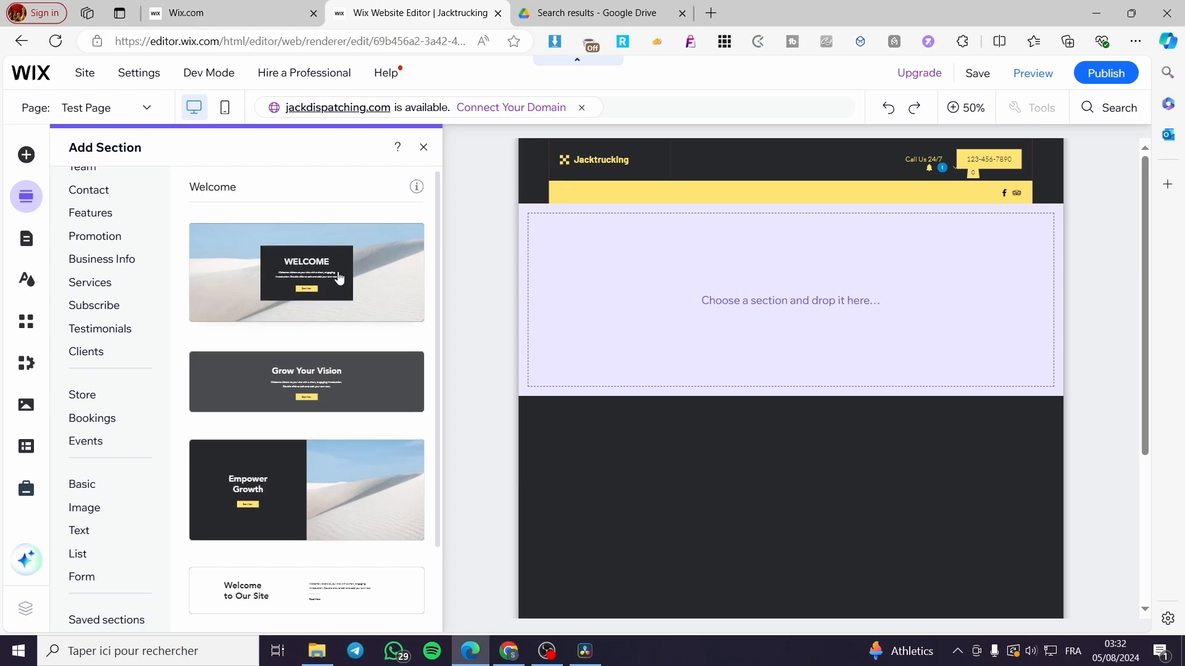
{"action": "scroll", "coordinate": [293, 288], "scroll_direction": "down", "scroll_amount": 2}
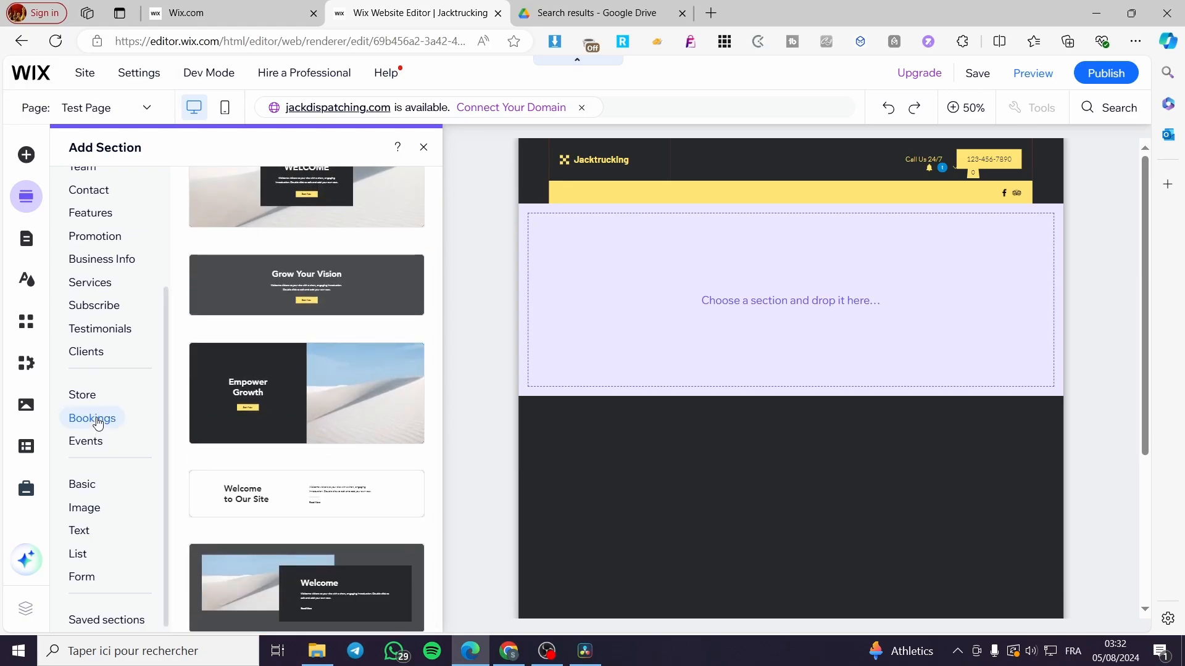
{"action": "left_click", "coordinate": [96, 332]}
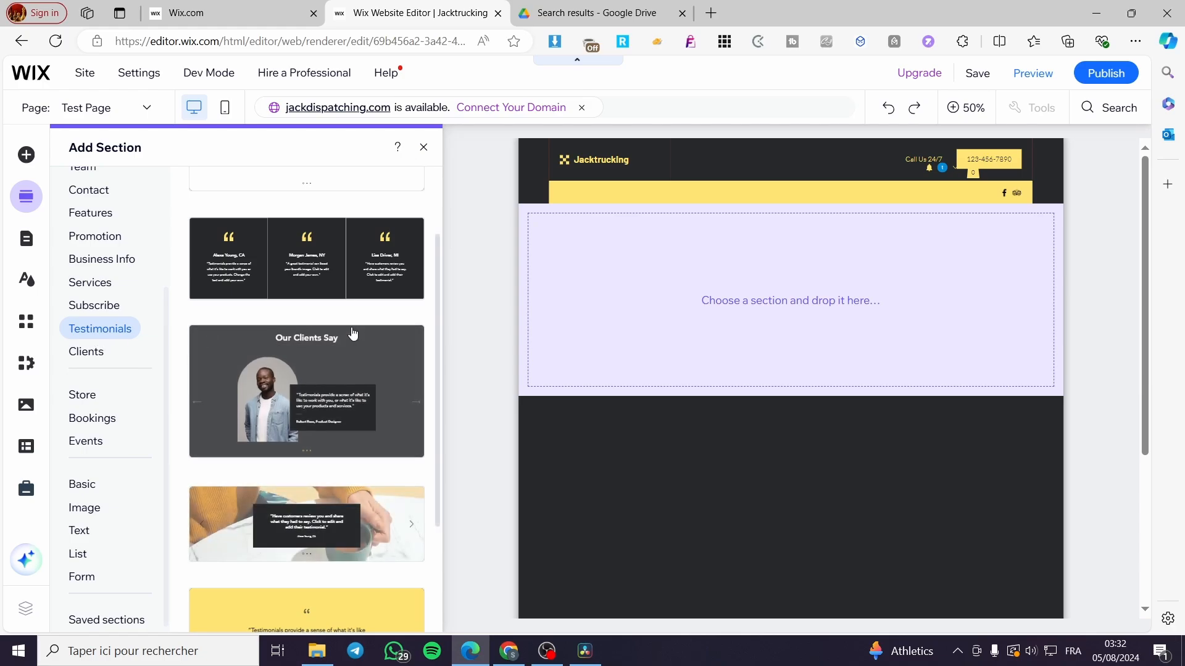
{"action": "scroll", "coordinate": [347, 352], "scroll_direction": "down", "scroll_amount": 3}
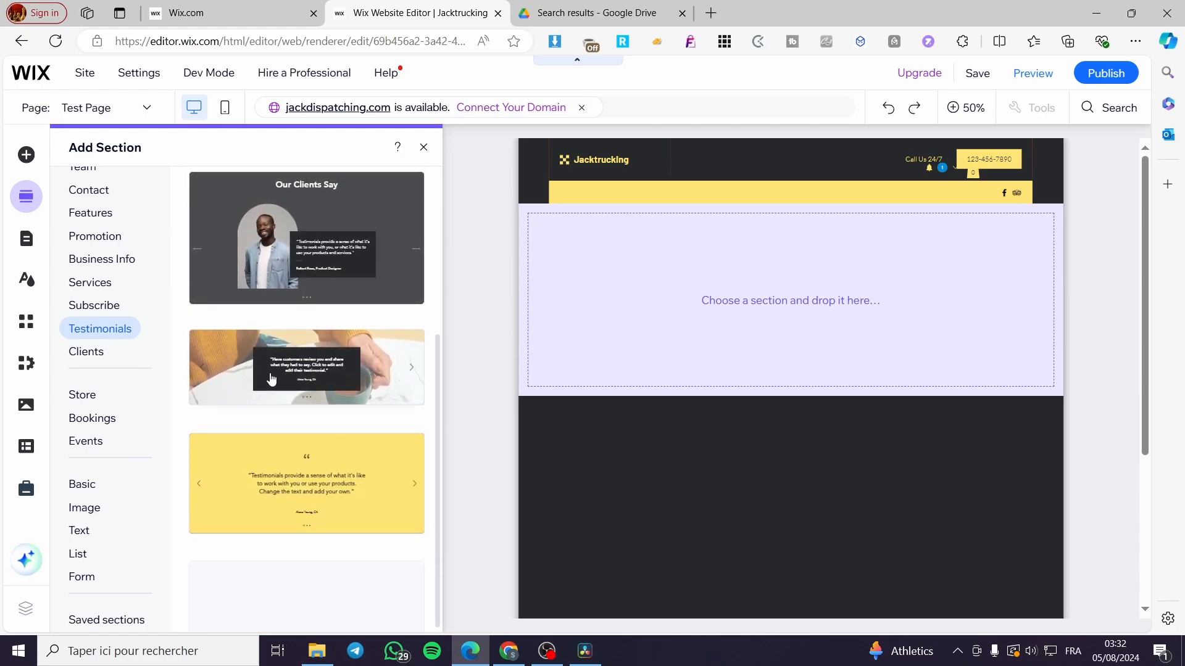
{"action": "scroll", "coordinate": [361, 434], "scroll_direction": "up", "scroll_amount": 4}
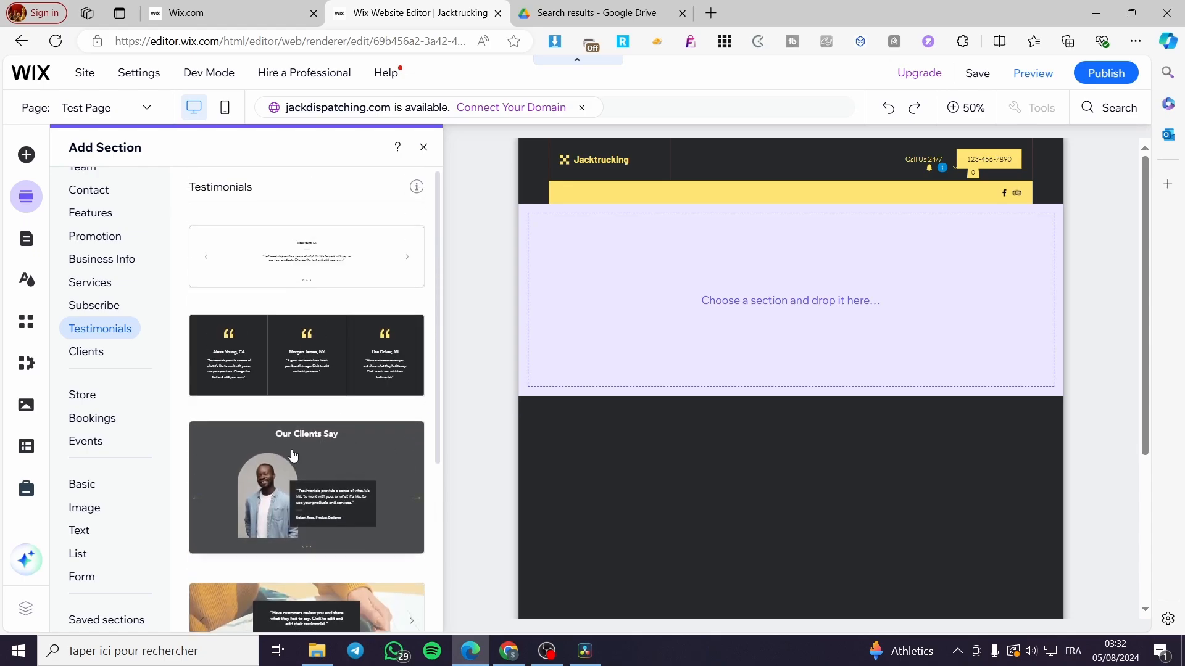
{"action": "left_click", "coordinate": [335, 271]}
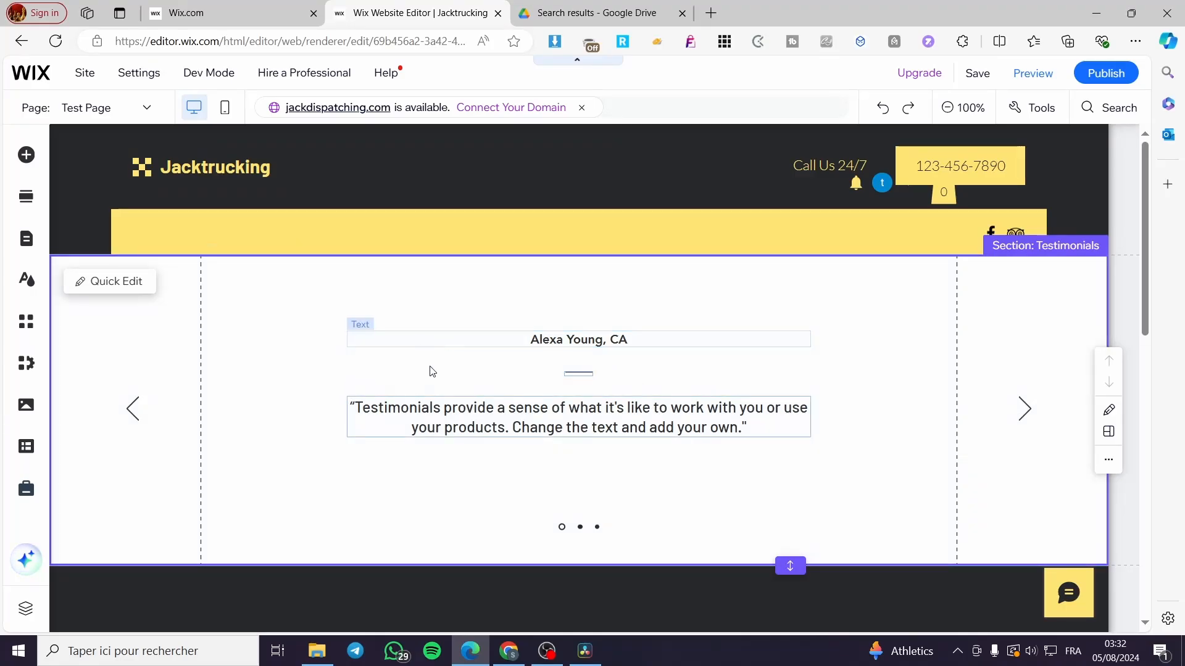
Step: Add the "Meet the Team" section design with three member cards to the Test Page
{"action": "scroll", "coordinate": [634, 455], "scroll_direction": "down", "scroll_amount": 3}
{"action": "left_click", "coordinate": [564, 505]}
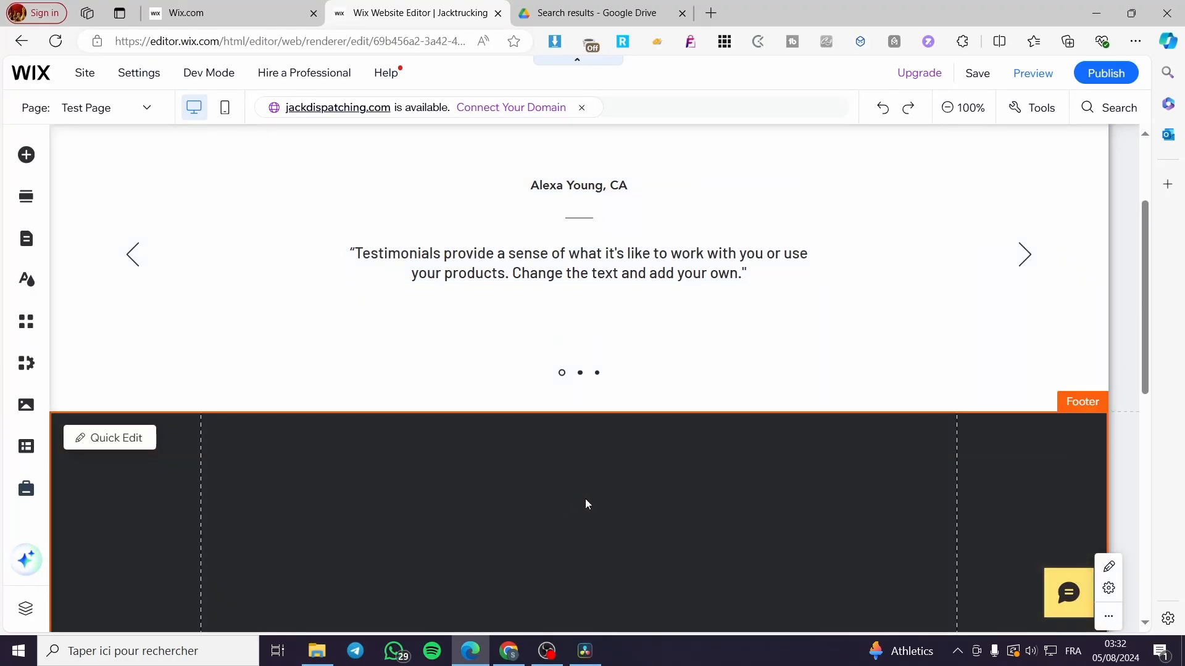
{"action": "scroll", "coordinate": [585, 501], "scroll_direction": "down", "scroll_amount": 4}
{"action": "left_click", "coordinate": [407, 264]}
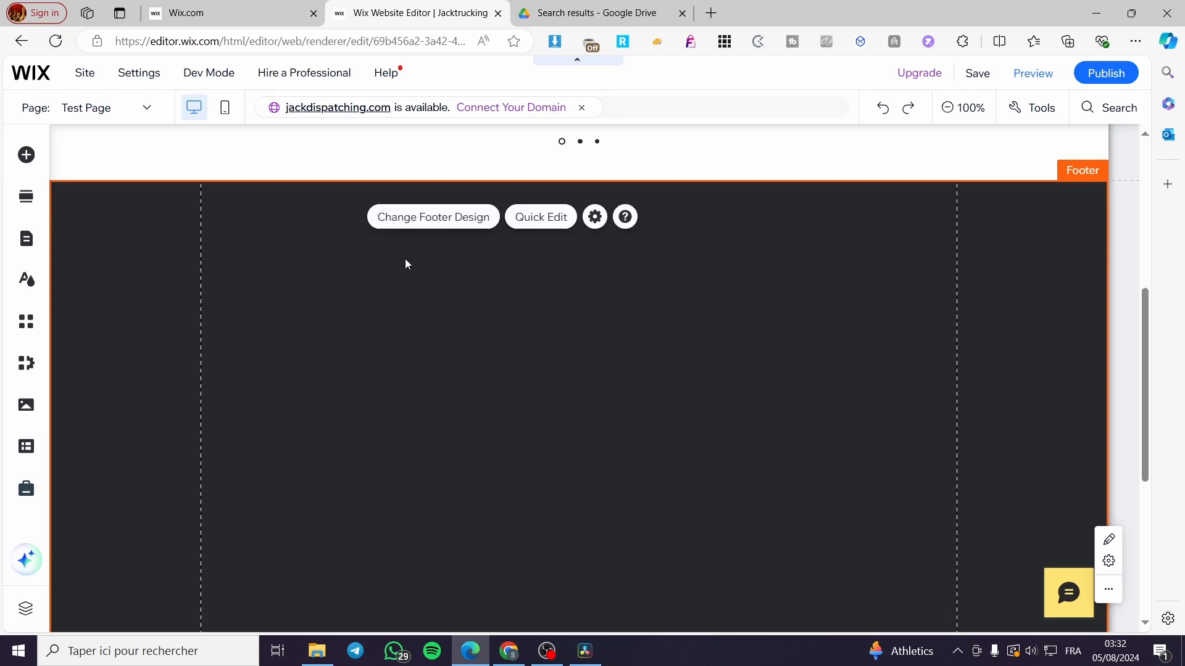
{"action": "scroll", "coordinate": [245, 289], "scroll_direction": "up", "scroll_amount": 4}
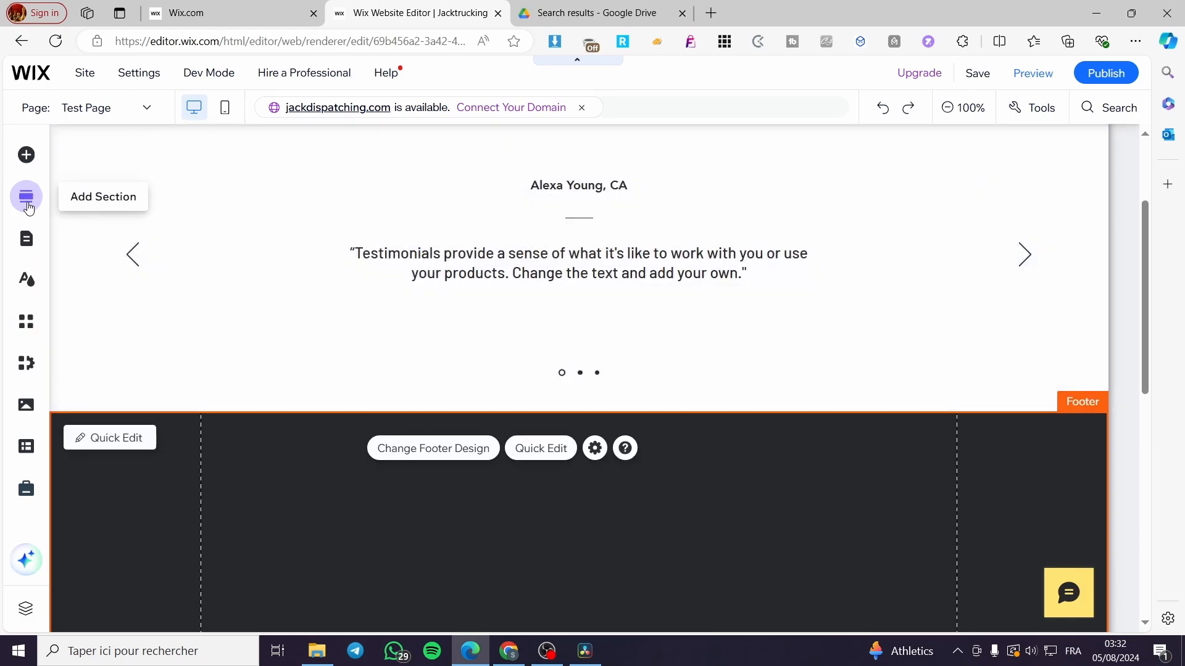
{"action": "left_click", "coordinate": [28, 208]}
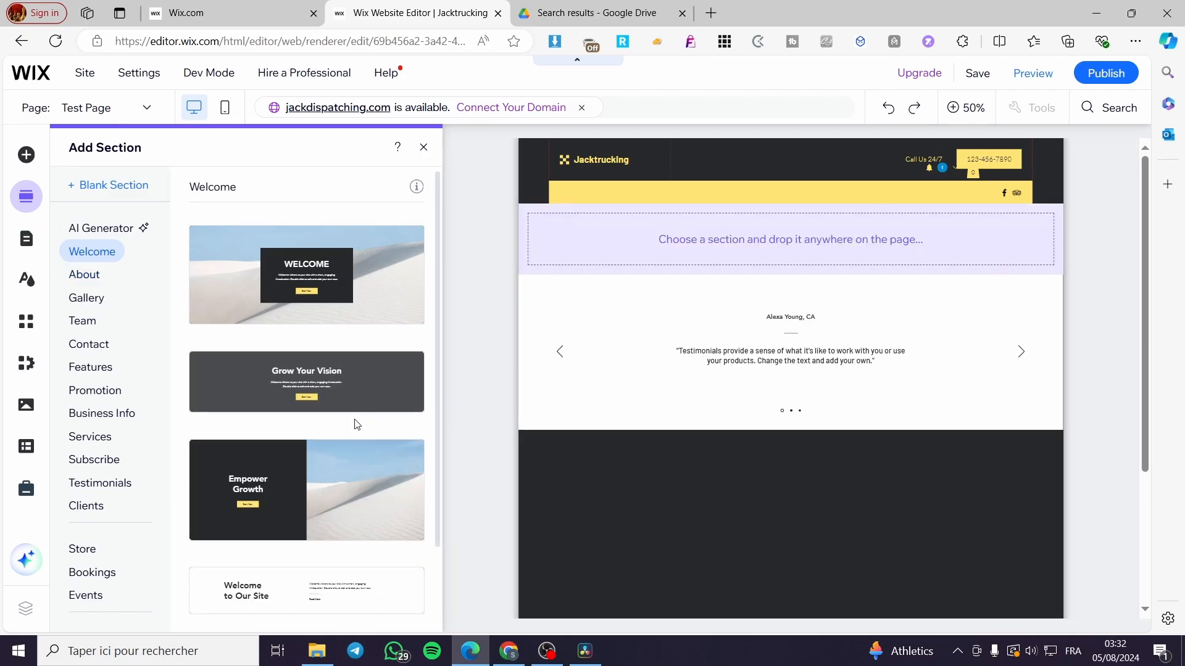
{"action": "left_click", "coordinate": [87, 322]}
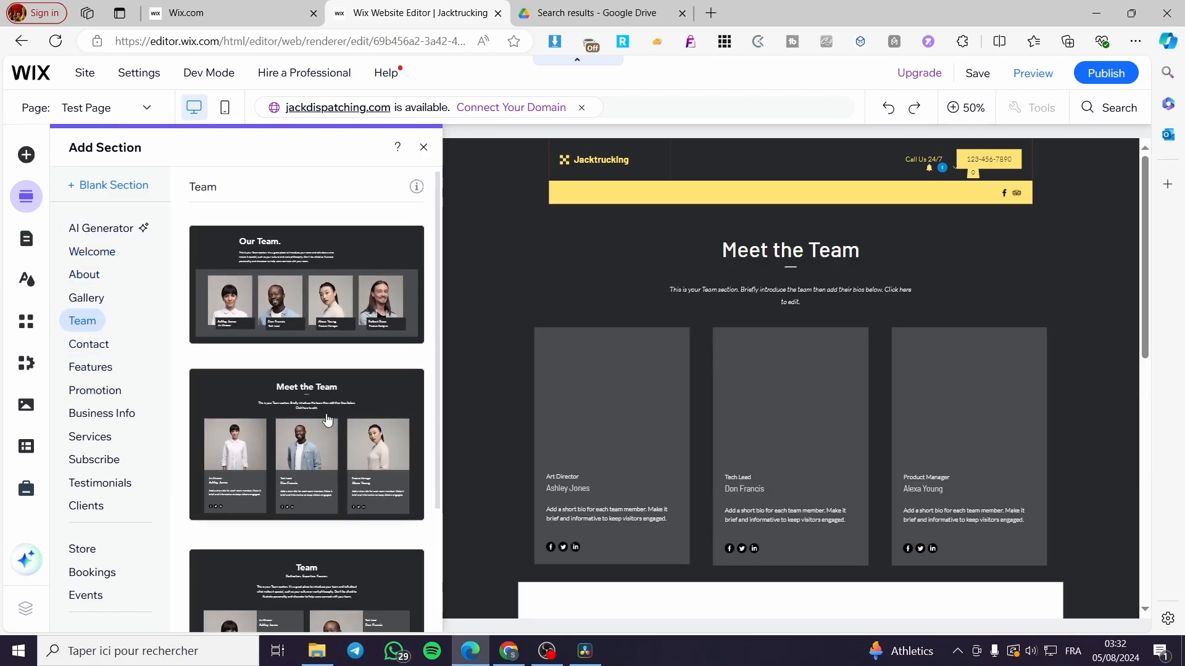
{"action": "left_click", "coordinate": [328, 420]}
Step: Move the Testimonials section up so that it sits above the Team section
{"action": "scroll", "coordinate": [648, 407], "scroll_direction": "down", "scroll_amount": 10}
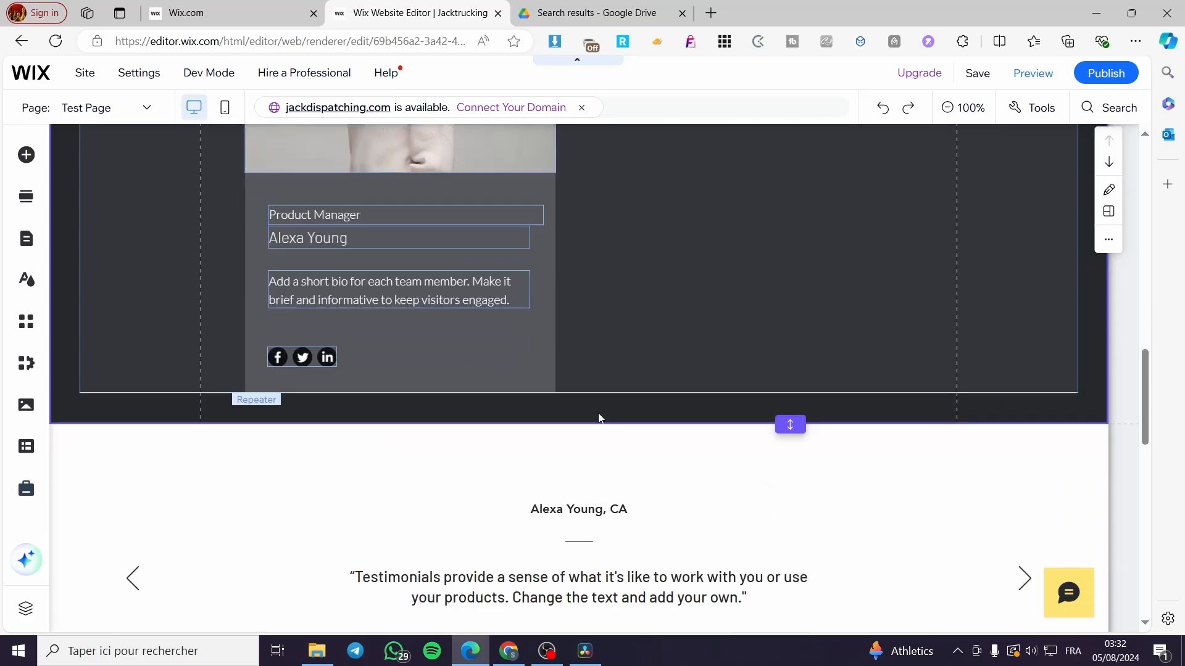
{"action": "scroll", "coordinate": [617, 420], "scroll_direction": "down", "scroll_amount": 2}
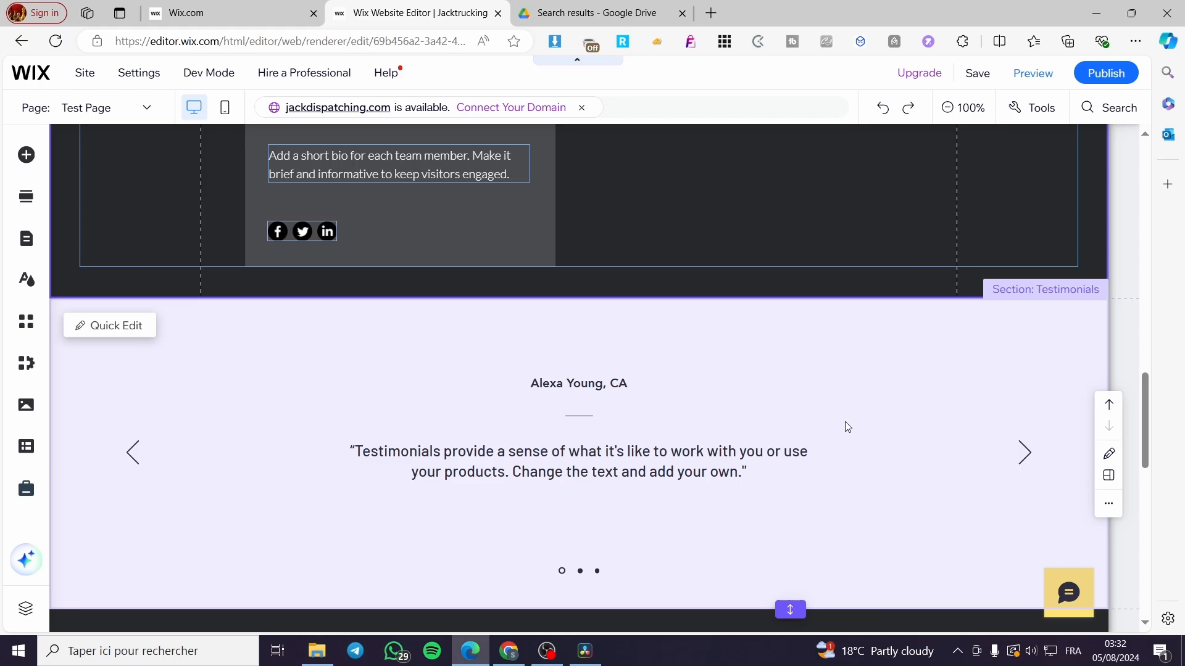
{"action": "left_click", "coordinate": [1109, 406]}
{"action": "scroll", "coordinate": [967, 439], "scroll_direction": "down", "scroll_amount": 5}
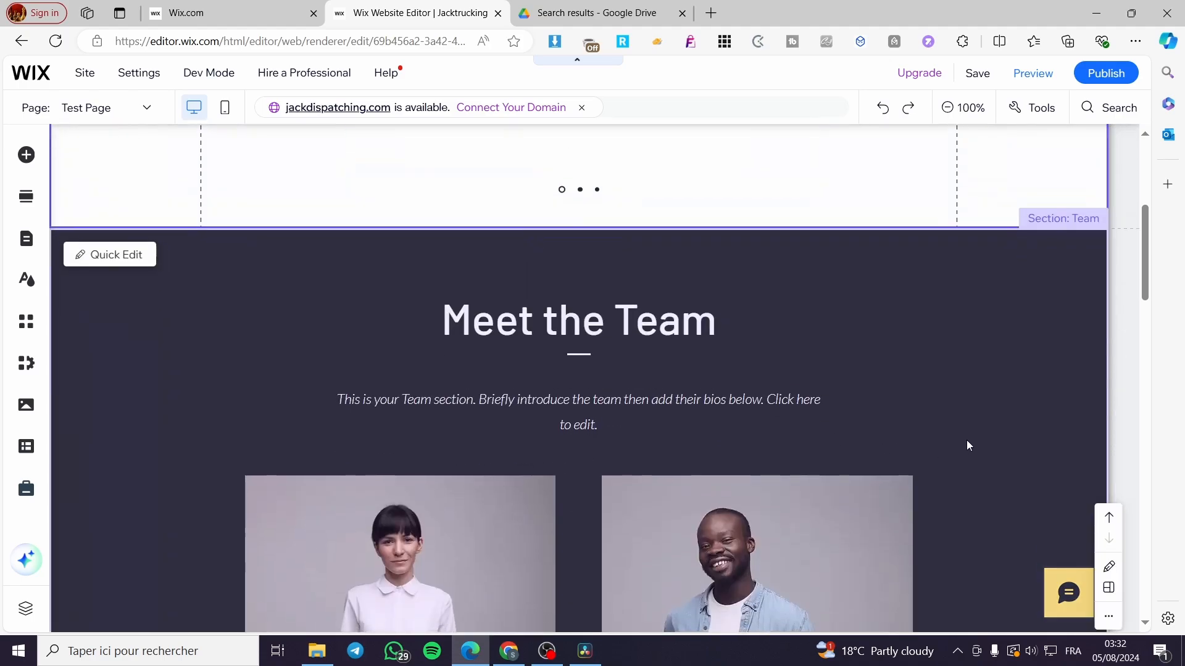
Step: Set the first team member card's item background in the Meet the Team section to the yellow theme color #FFE473
{"action": "left_click", "coordinate": [1010, 342]}
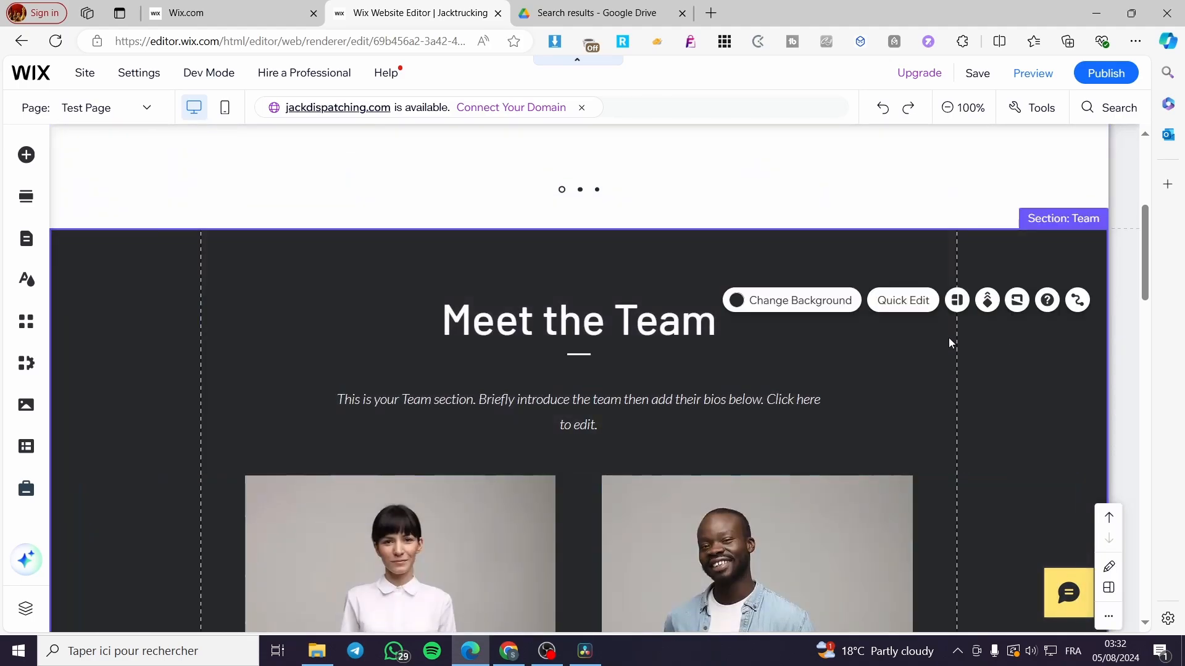
{"action": "left_click", "coordinate": [816, 308]}
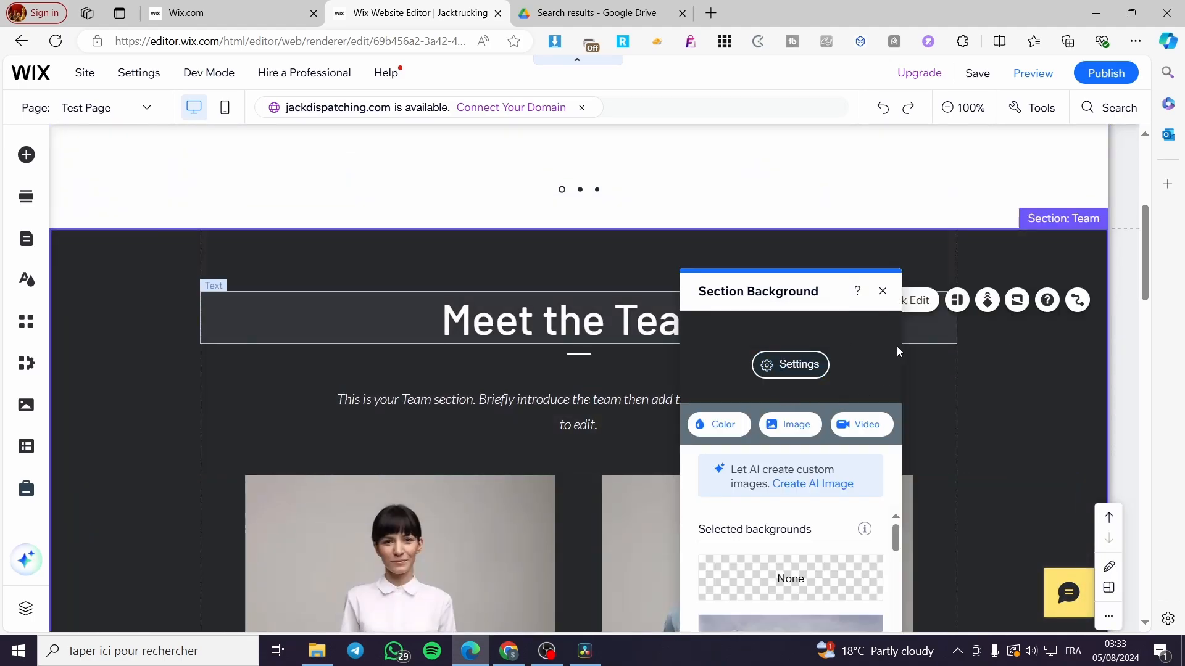
{"action": "left_click", "coordinate": [883, 290]}
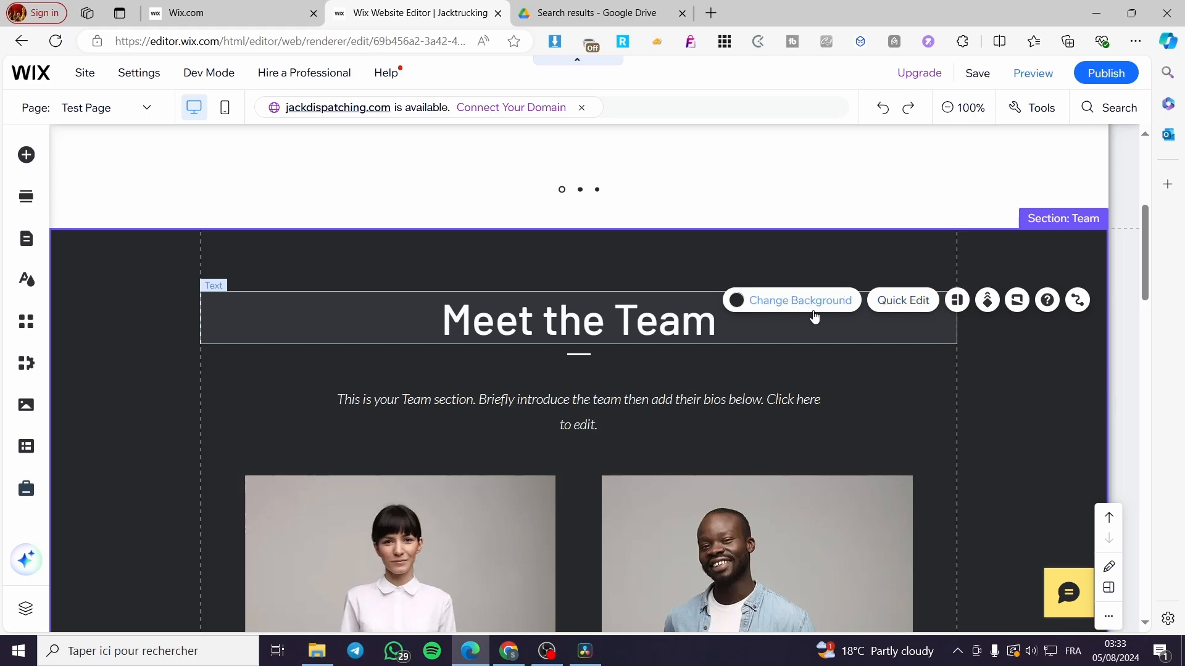
{"action": "left_click", "coordinate": [904, 301]}
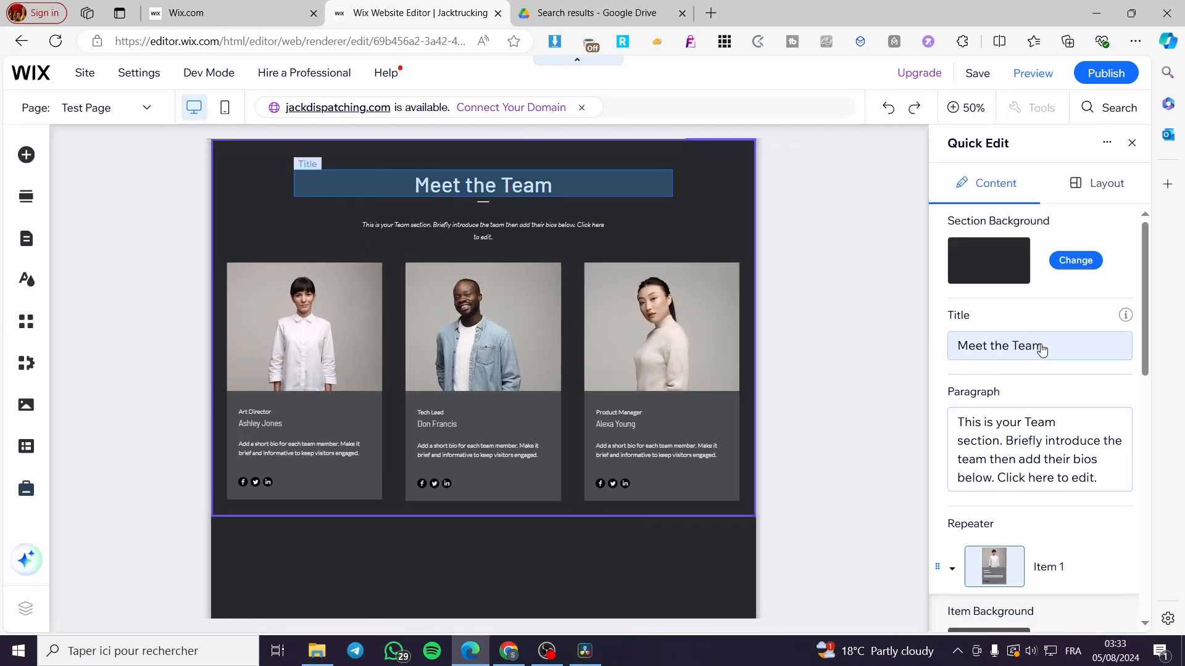
{"action": "scroll", "coordinate": [1006, 437], "scroll_direction": "down", "scroll_amount": 5}
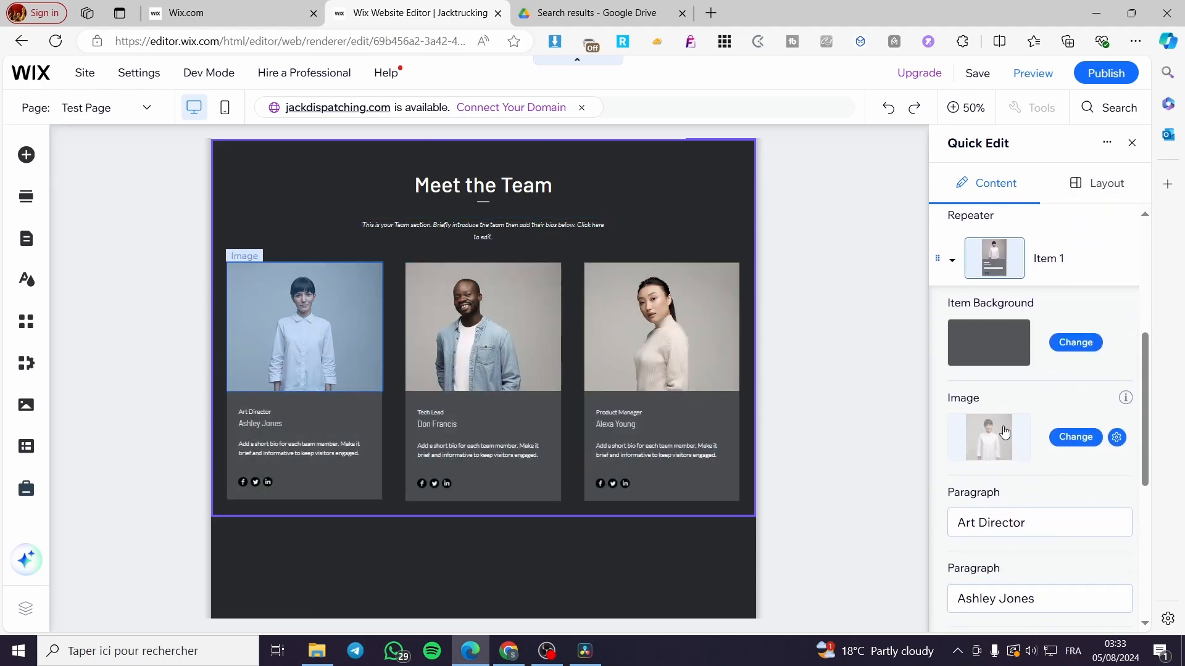
{"action": "left_click", "coordinate": [1078, 343]}
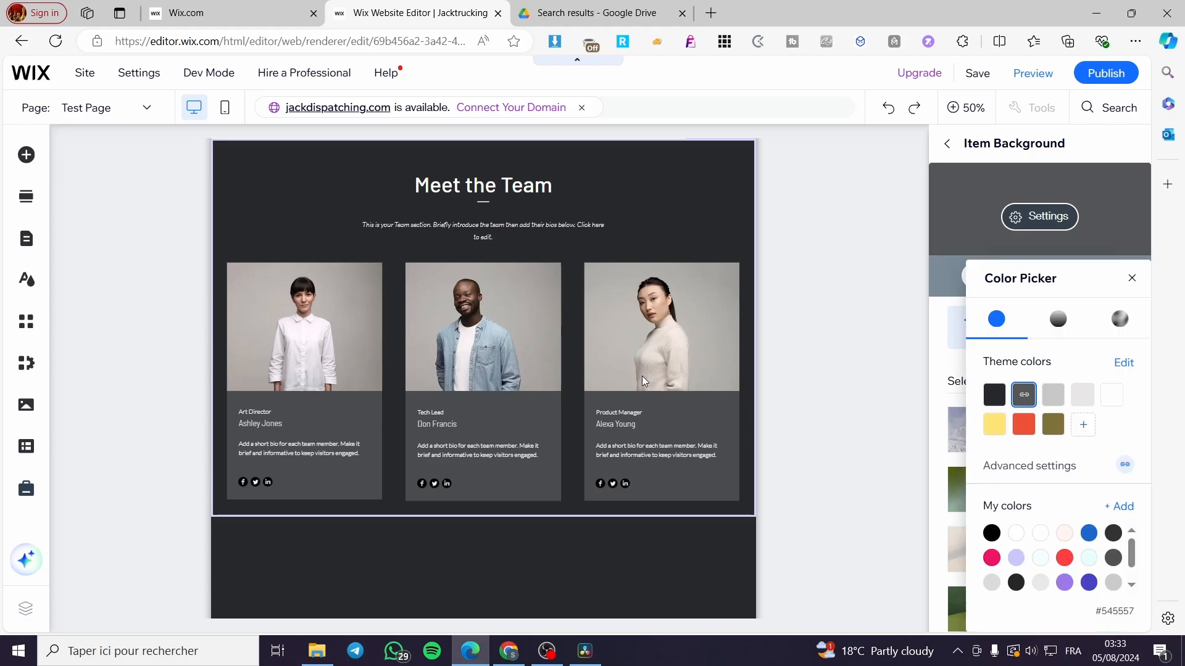
{"action": "left_click", "coordinate": [992, 425]}
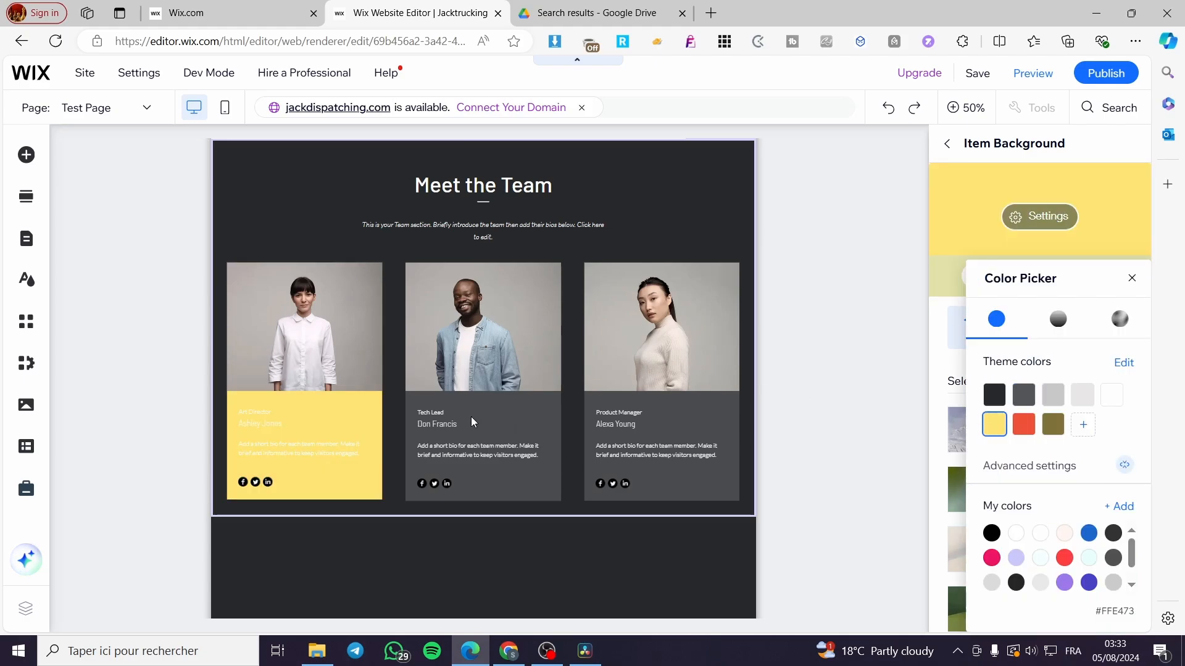
{"action": "left_click", "coordinate": [889, 428]}
{"action": "left_click", "coordinate": [524, 435]}
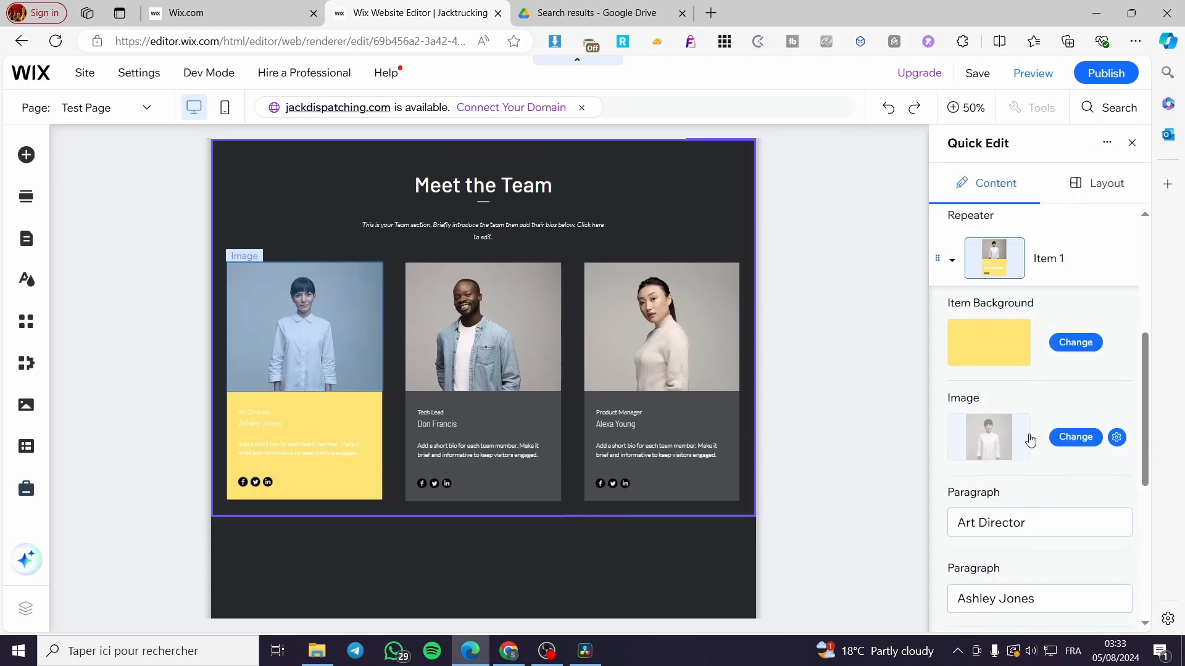
{"action": "scroll", "coordinate": [1018, 432], "scroll_direction": "down", "scroll_amount": 5}
{"action": "scroll", "coordinate": [1009, 422], "scroll_direction": "up", "scroll_amount": 7}
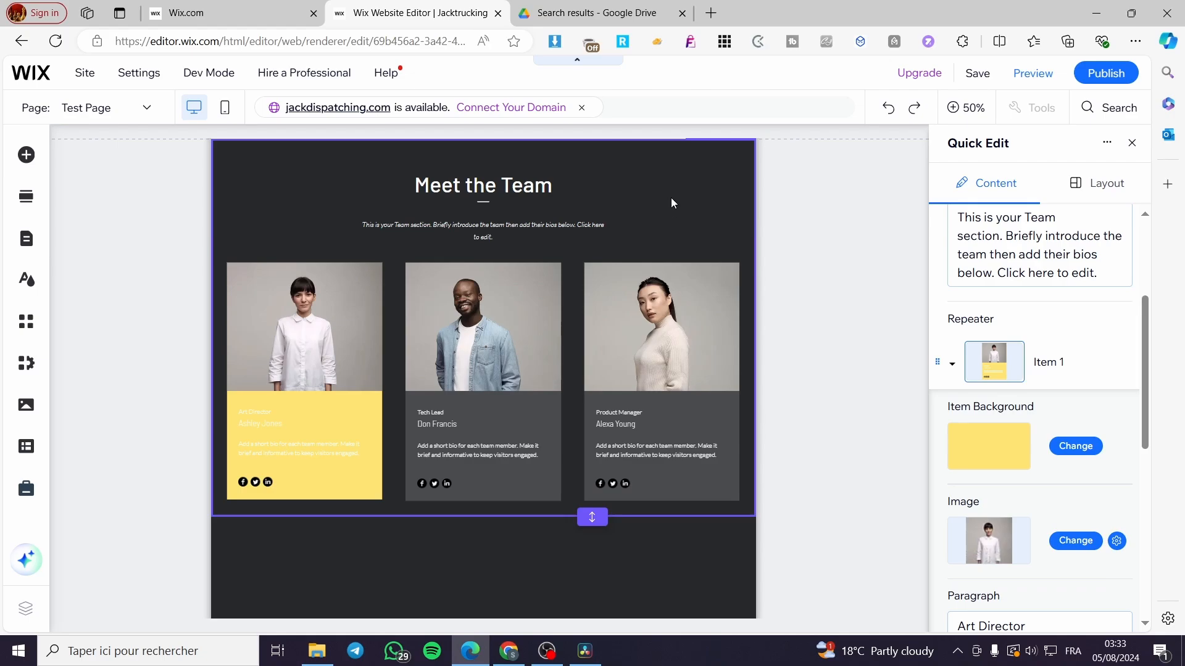
{"action": "left_click", "coordinate": [1132, 143]}
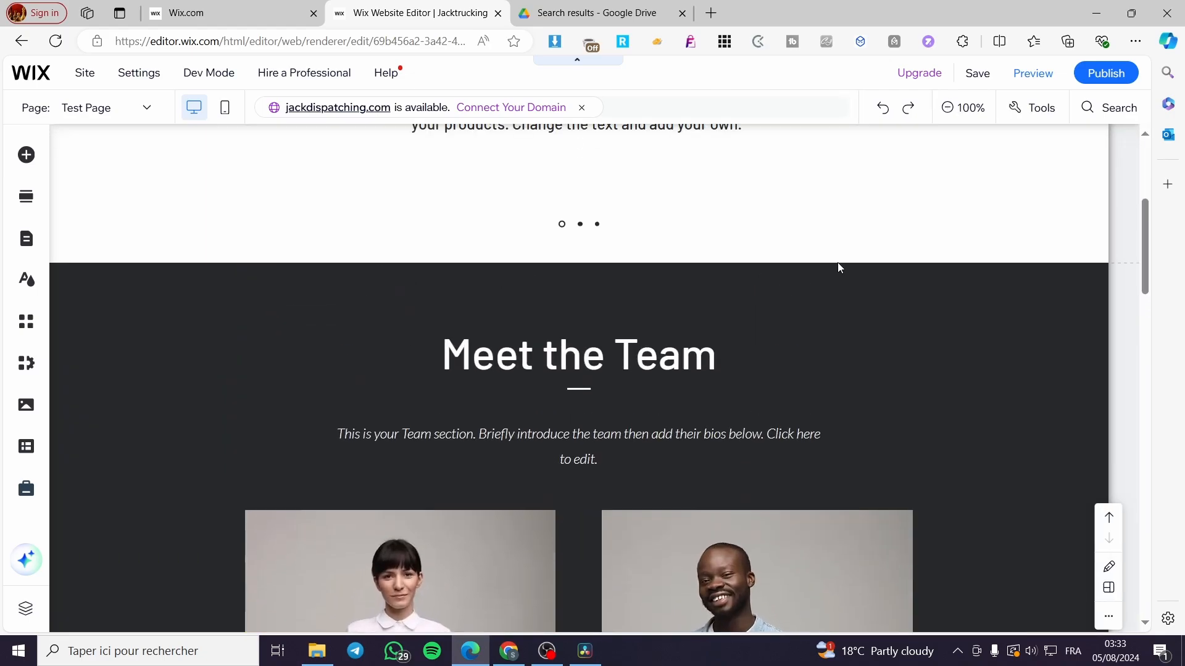
Step: Change the whole Meet the Team section's background to the yellow theme color #FFE473
{"action": "left_click", "coordinate": [797, 352]}
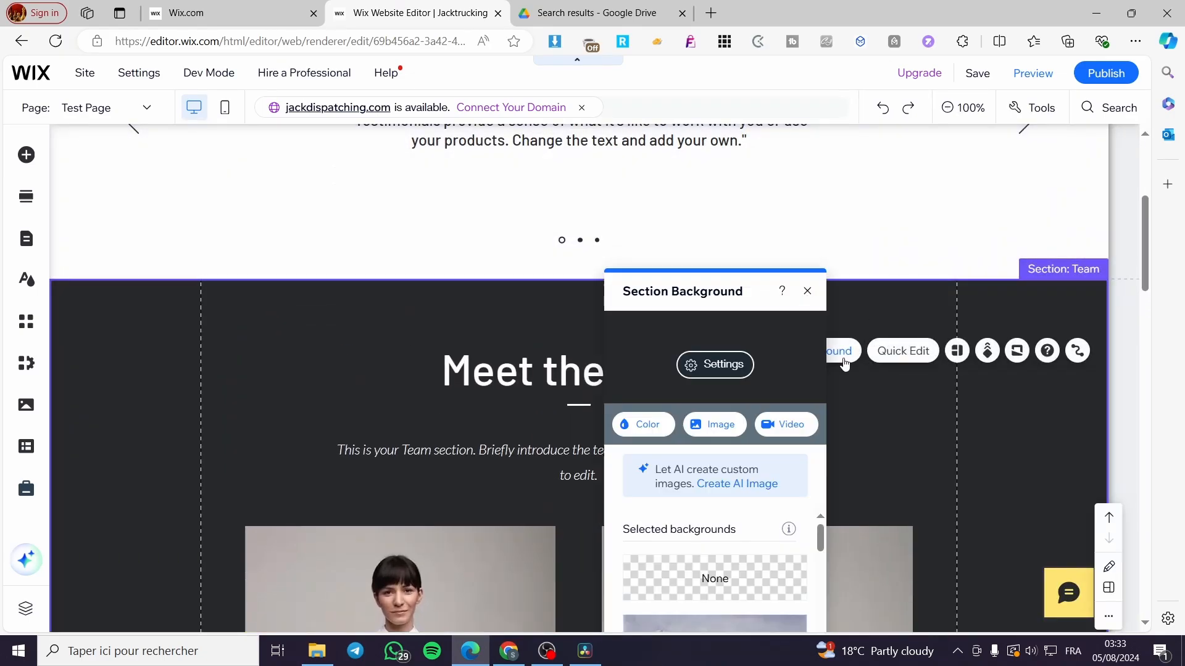
{"action": "left_click", "coordinate": [639, 423]}
{"action": "left_click", "coordinate": [679, 425]}
{"action": "left_click", "coordinate": [679, 431]}
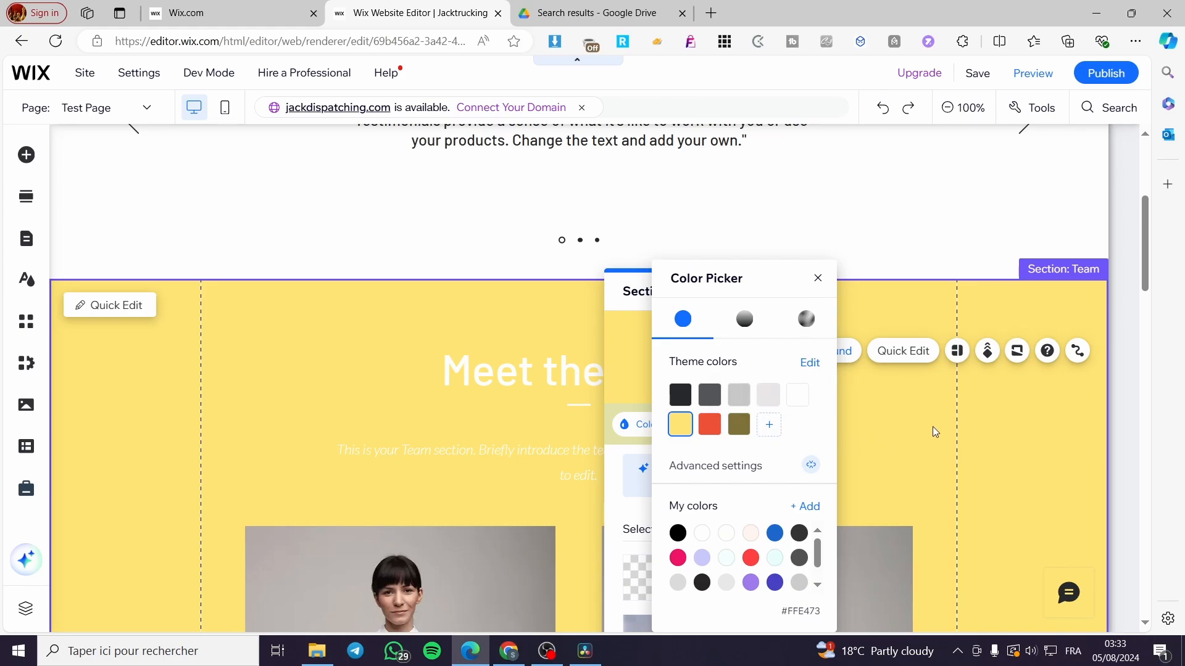
{"action": "left_click", "coordinate": [933, 427]}
{"action": "scroll", "coordinate": [1002, 425], "scroll_direction": "down", "scroll_amount": 4}
{"action": "left_click", "coordinate": [807, 290]}
Step: Check the recolored Team section along its full length and save the site
{"action": "scroll", "coordinate": [928, 344], "scroll_direction": "down", "scroll_amount": 4}
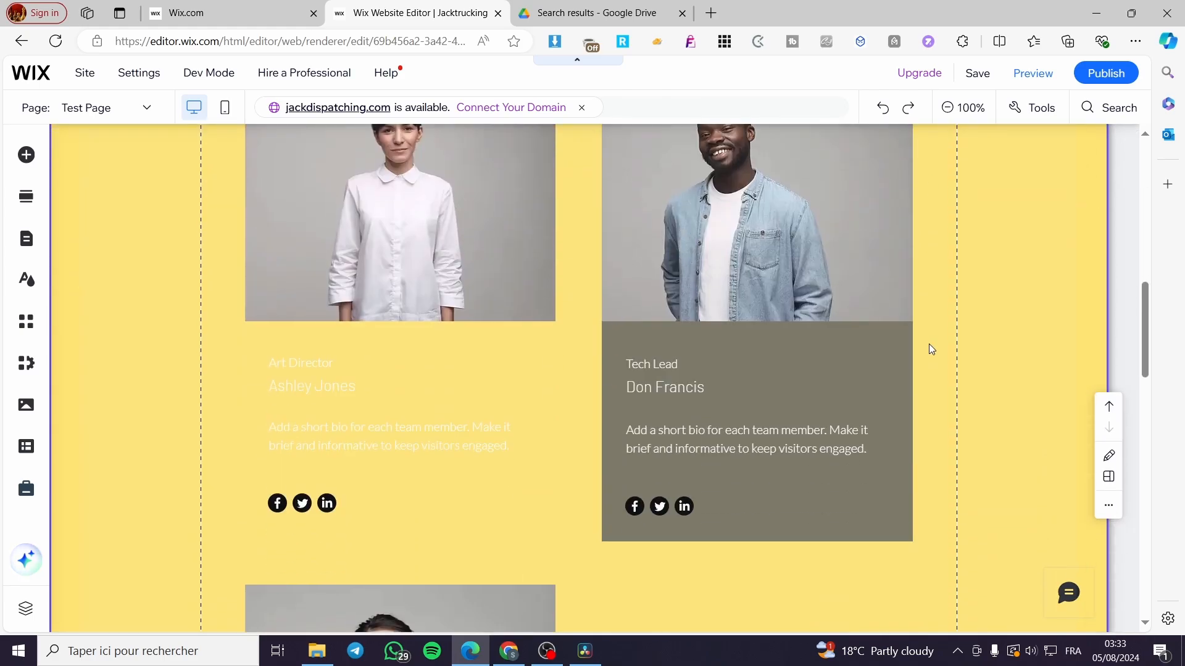
{"action": "scroll", "coordinate": [761, 450], "scroll_direction": "down", "scroll_amount": 5}
{"action": "scroll", "coordinate": [854, 454], "scroll_direction": "up", "scroll_amount": 10}
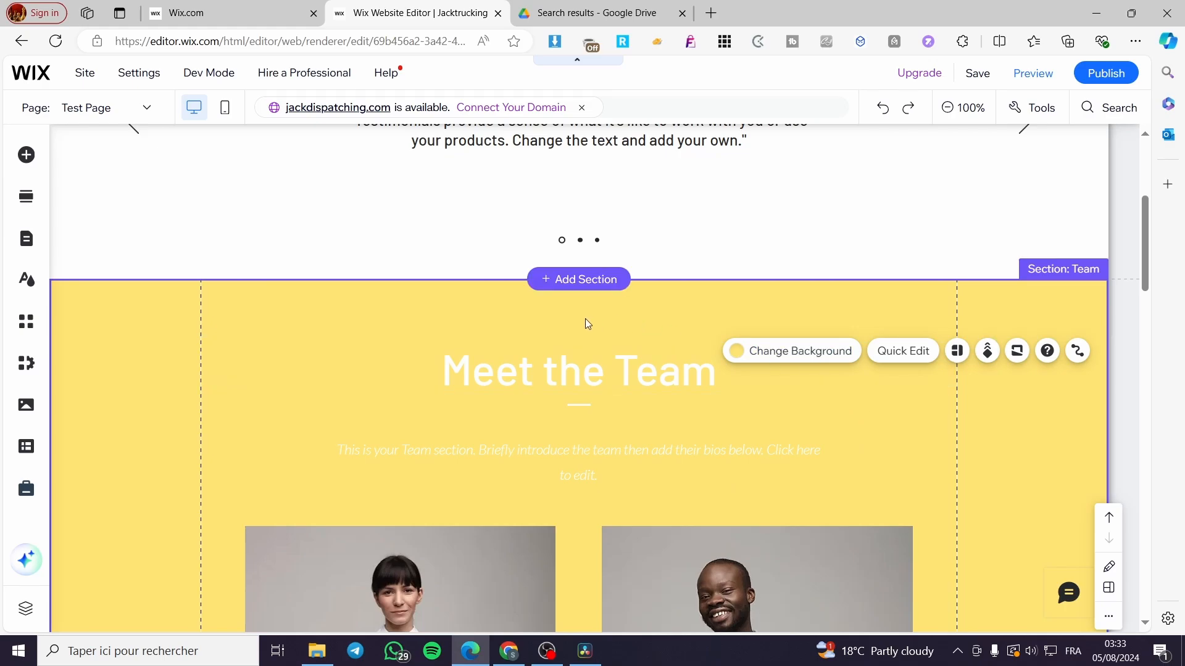
{"action": "mouse_move", "coordinate": [920, 74]}
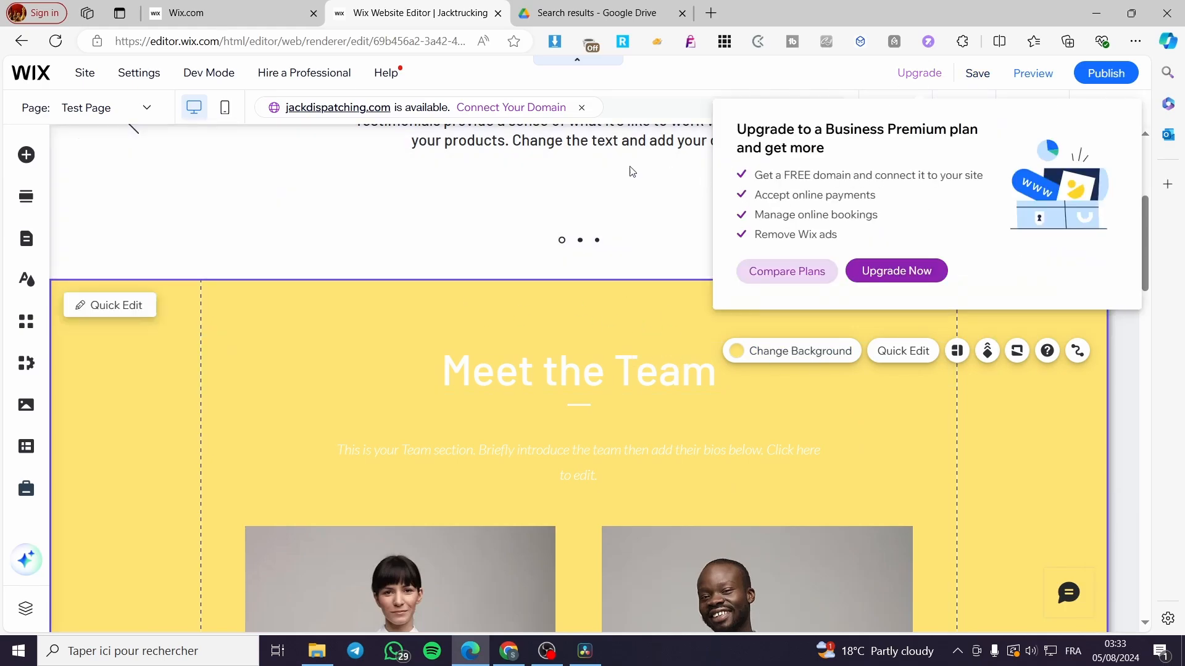
{"action": "left_click", "coordinate": [970, 80]}
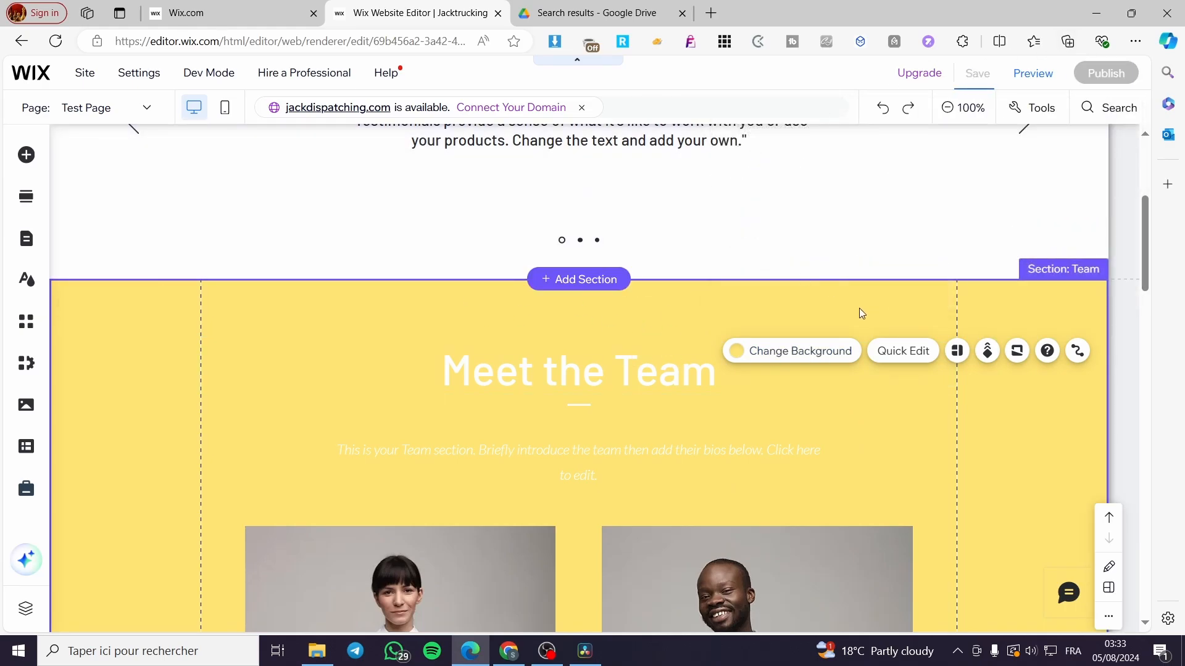